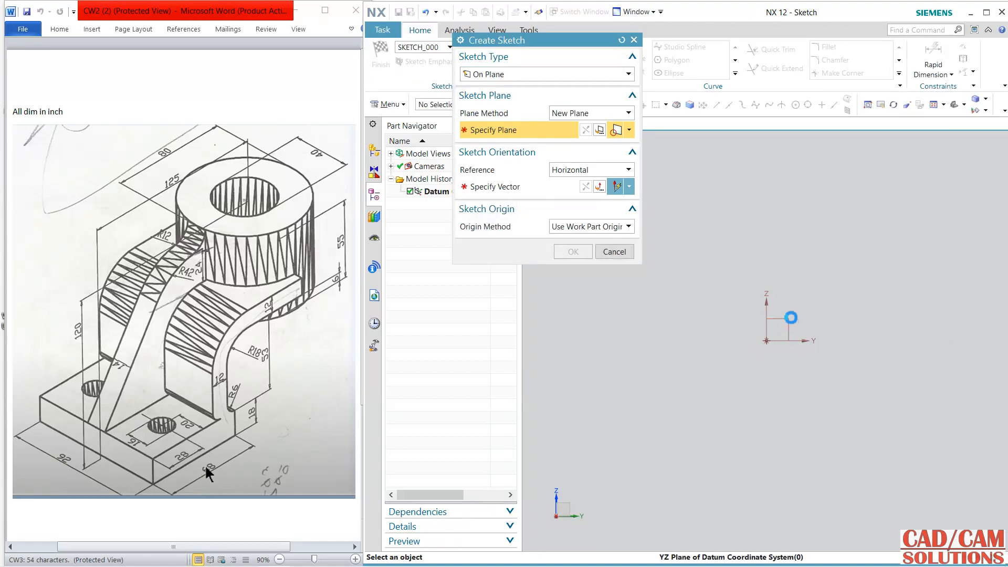
- Create a sketch on the YZ datum plane with the Y axis as the horizontal reference
click(793, 316)
click(806, 341)
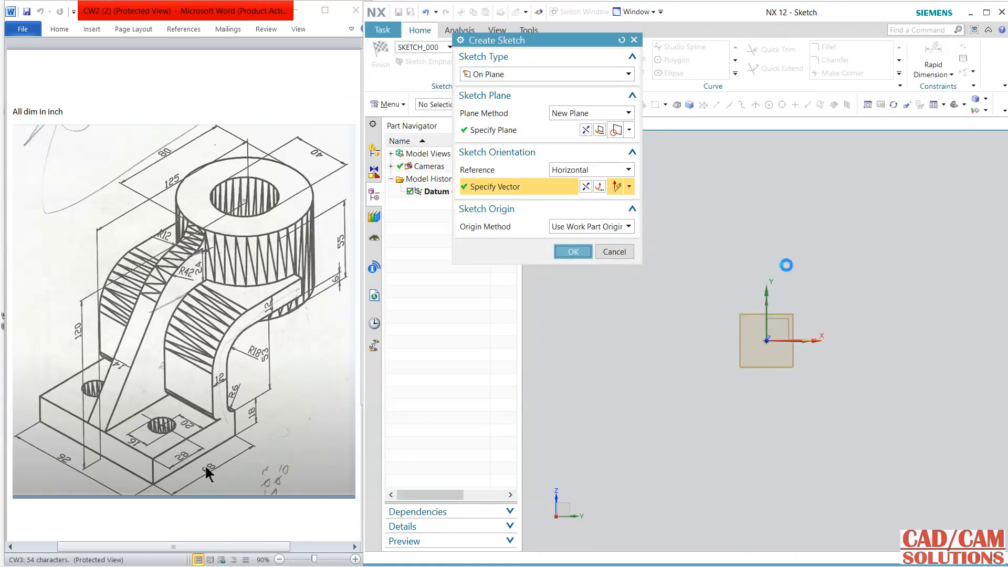
middle_click(786, 265)
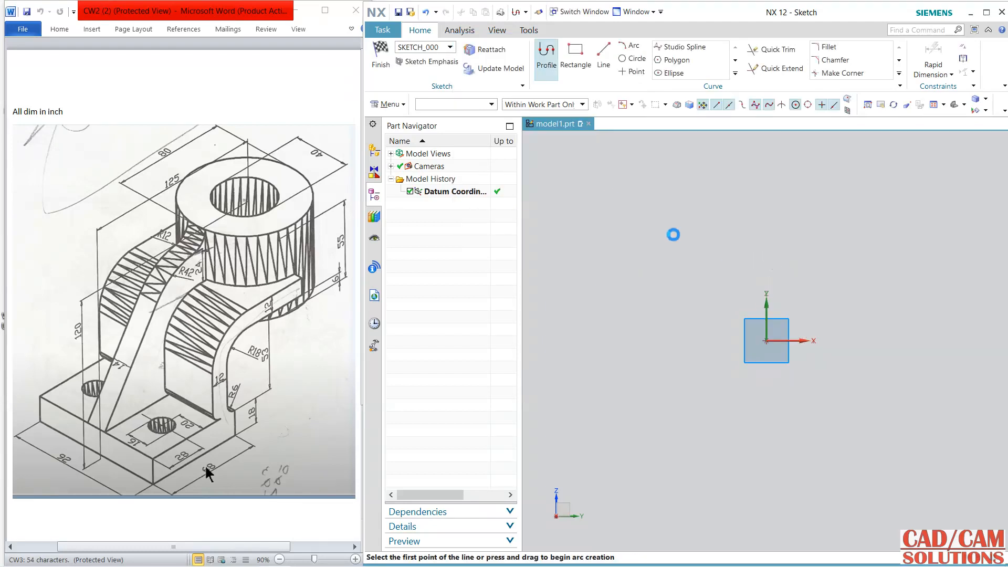
- Draw a rectangle from the sketch origin, about 4.4 in wide and 0.95 in high
click(585, 69)
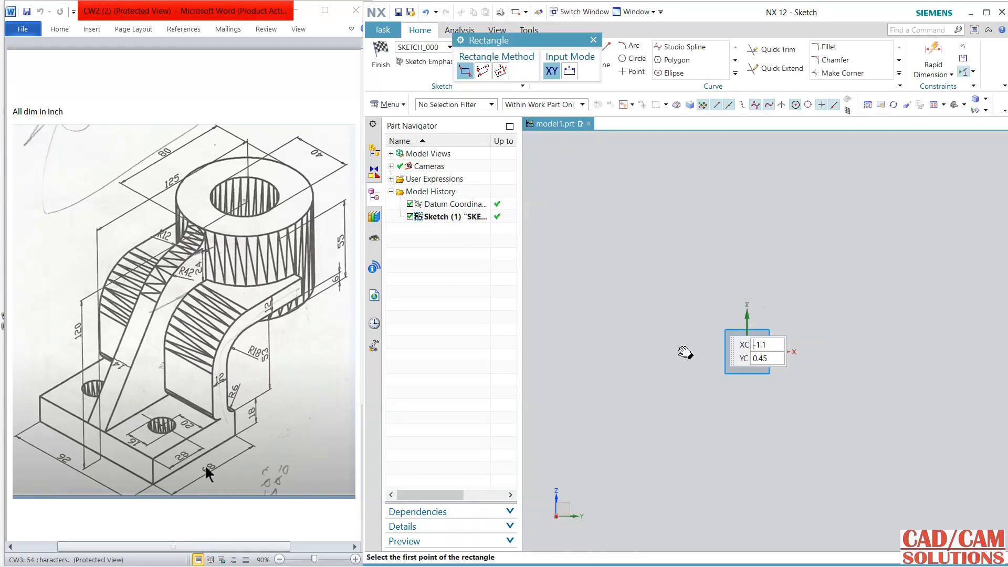
shift+middle_drag(745, 348, 630, 394)
click(651, 392)
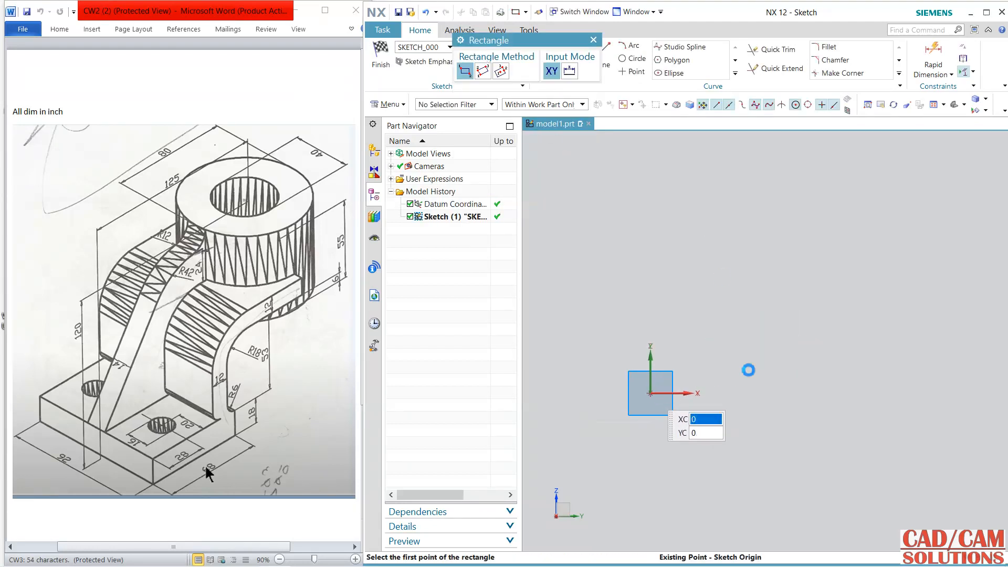
click(869, 340)
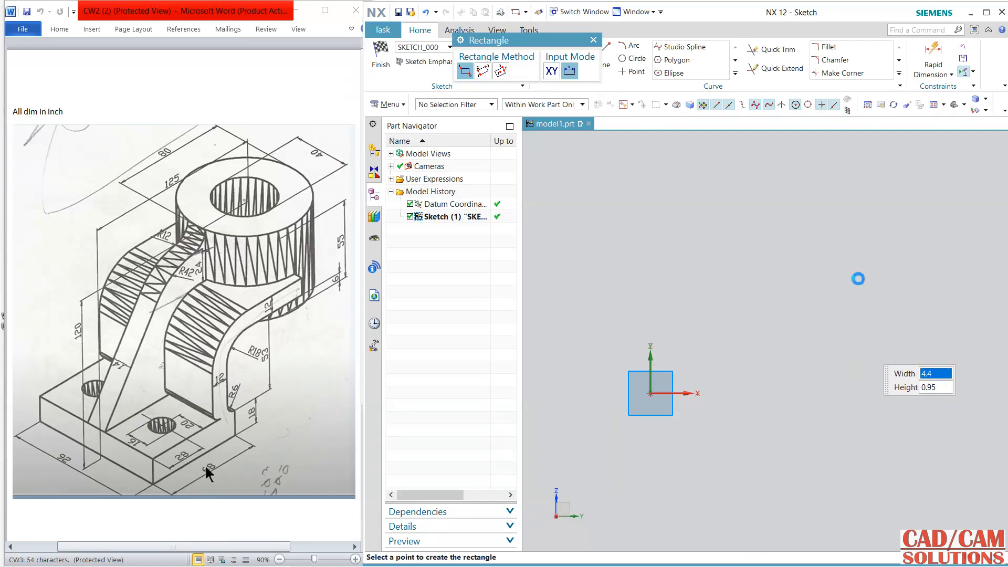
key(Escape)
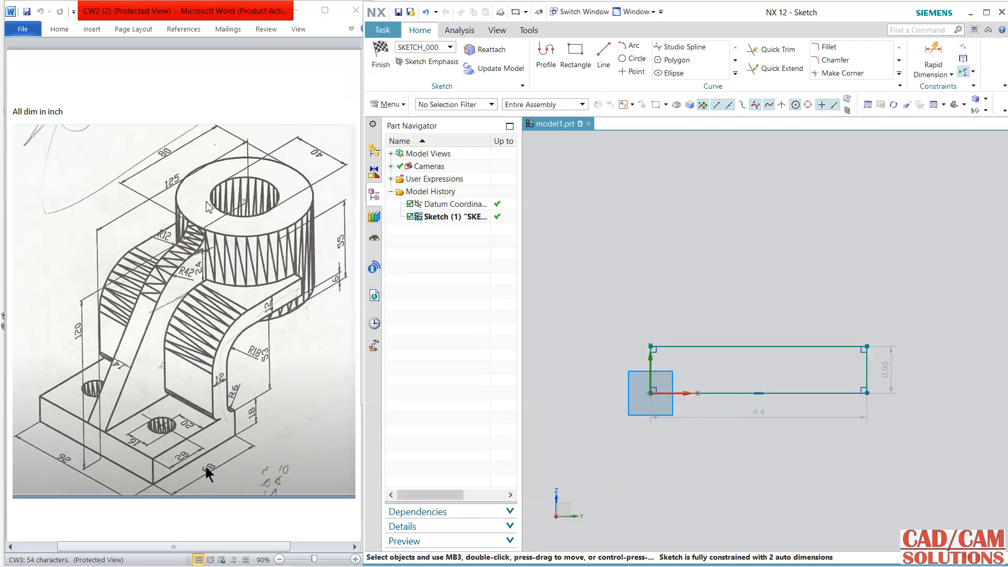
- Set the rectangle's width to 68 in and its height to 18 in, and finish the sketch
double_click(758, 414)
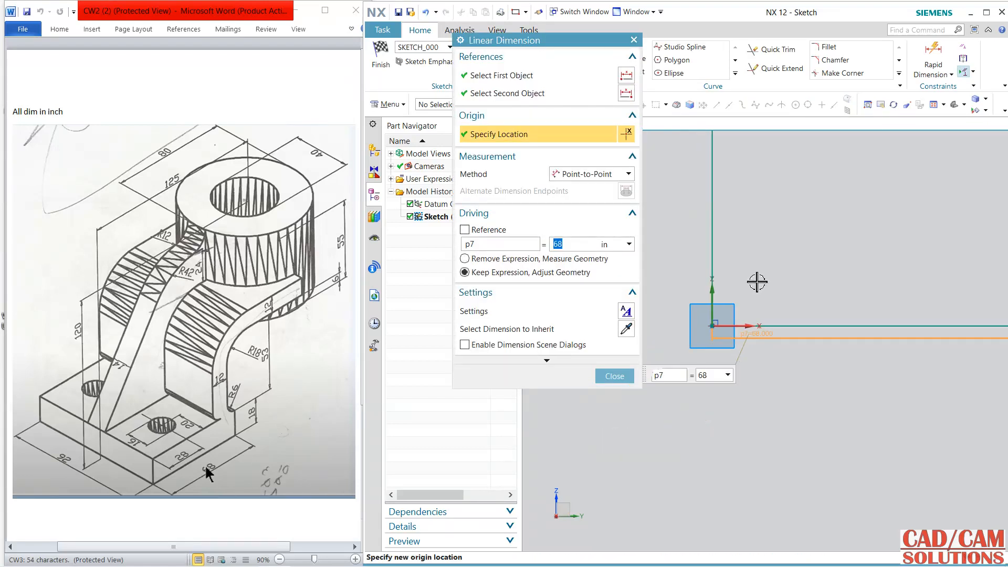
scroll(757, 282, down, 7)
scroll(935, 282, up, 2)
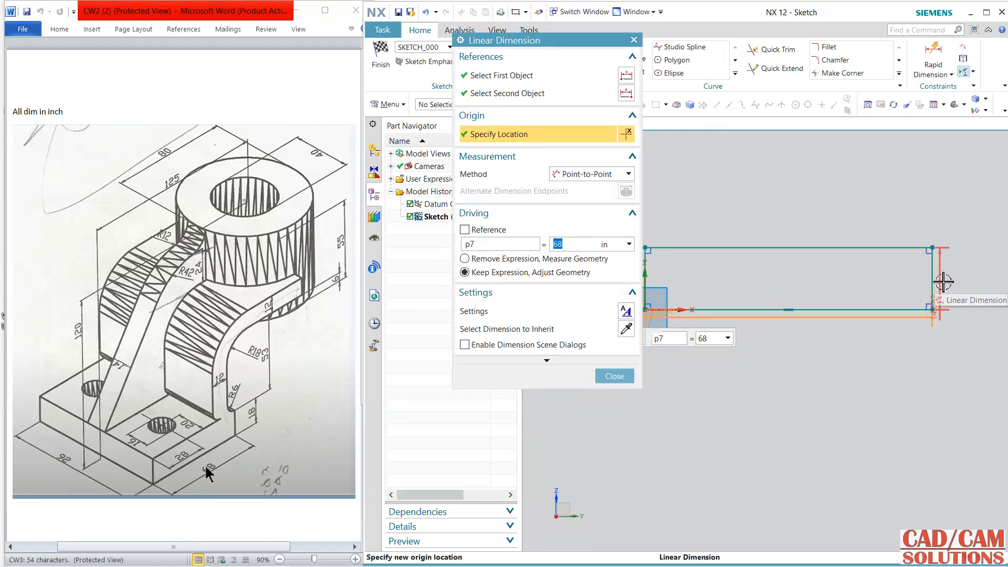
click(943, 282)
text(18)
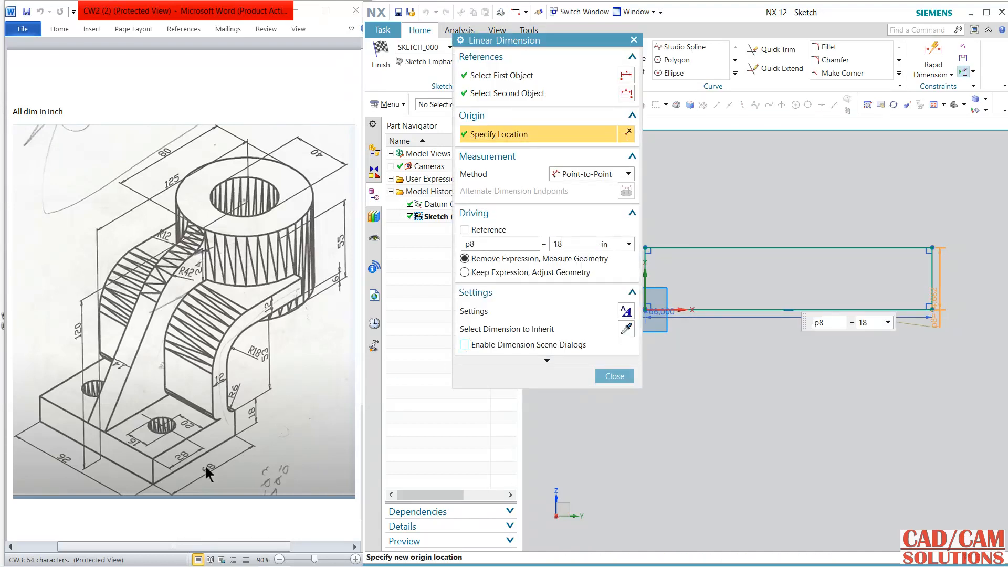
key(Return)
click(615, 376)
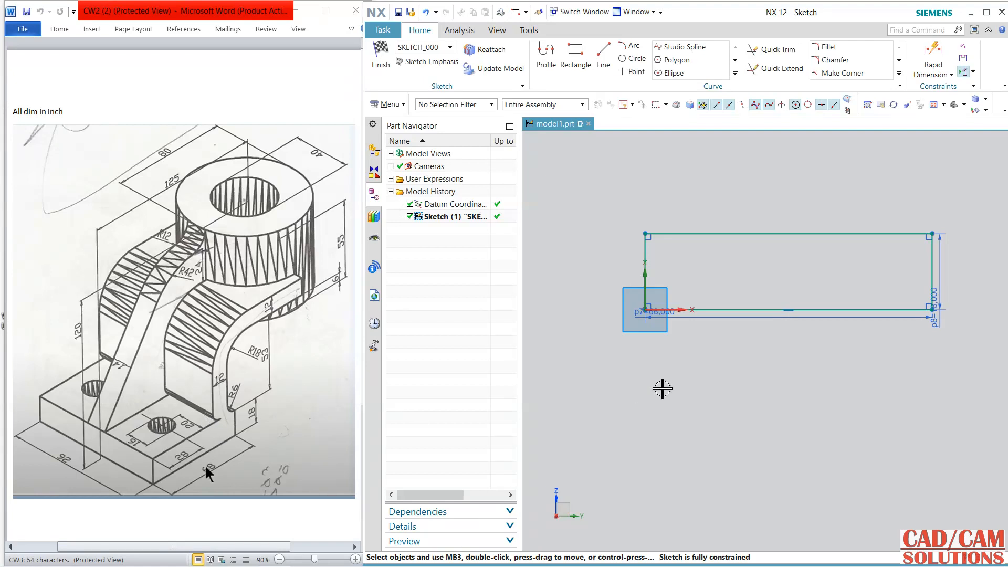
click(387, 52)
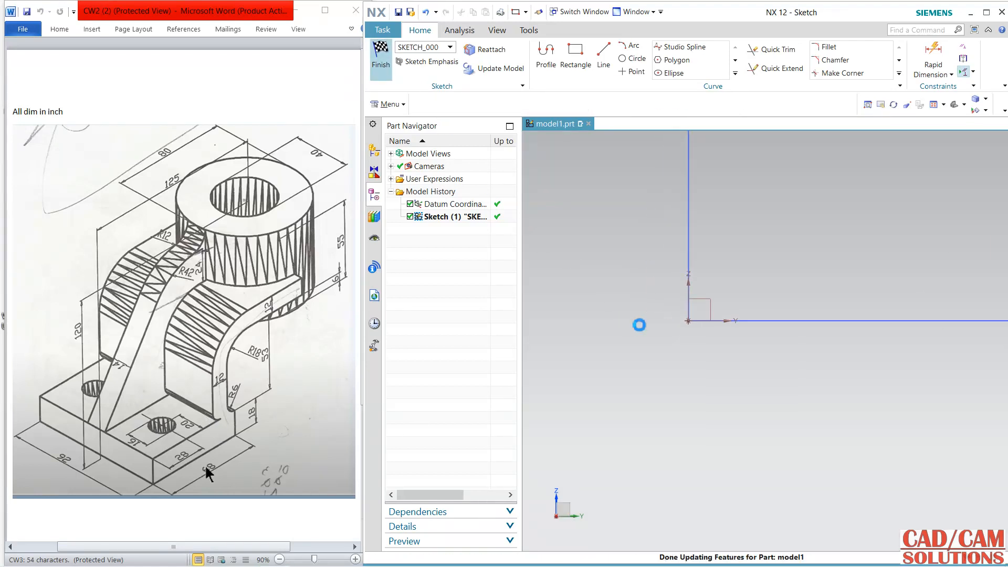
- Extrude the rectangle symmetrically with a distance of 92/2 in to form the base block
mouse_move(673, 340)
middle_down()
mouse_move(630, 342)
mouse_move(684, 369)
mouse_move(663, 368)
mouse_move(670, 362)
middle_up()
click(541, 58)
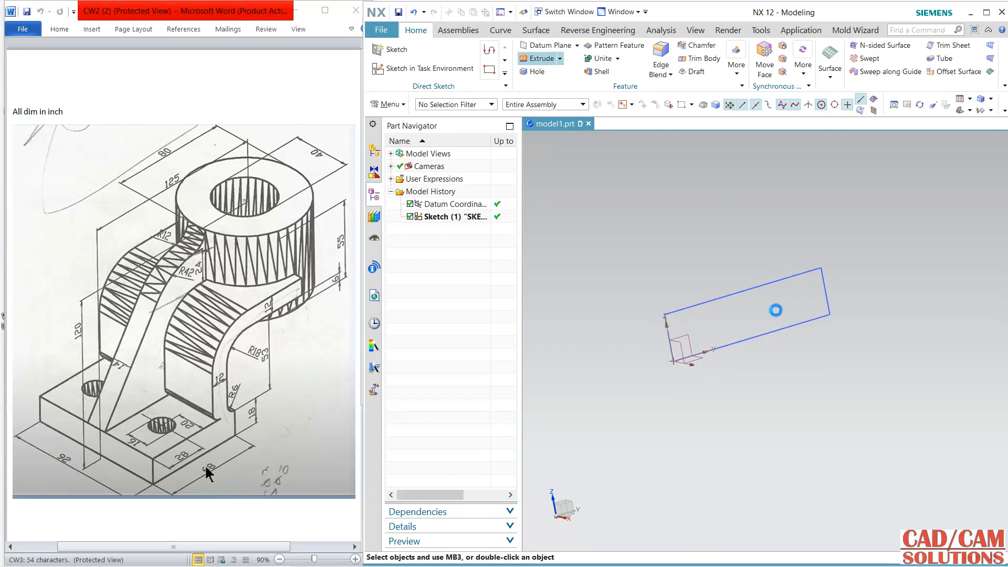
click(720, 300)
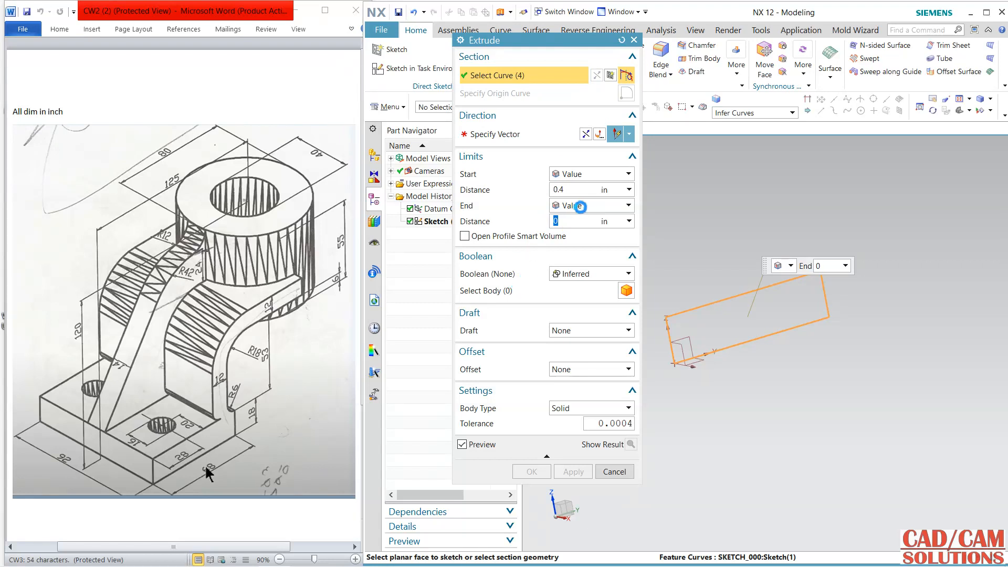
click(580, 206)
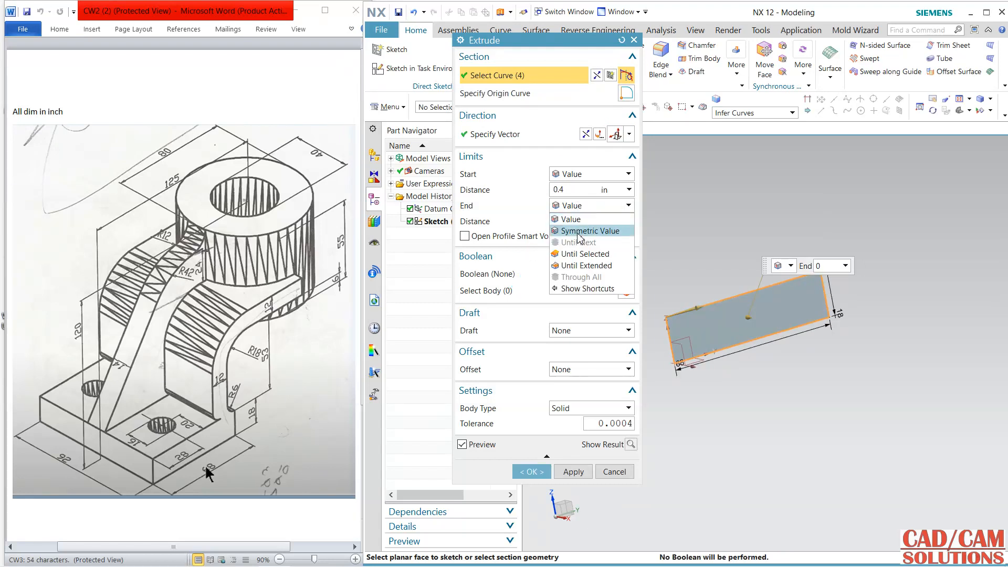
click(578, 232)
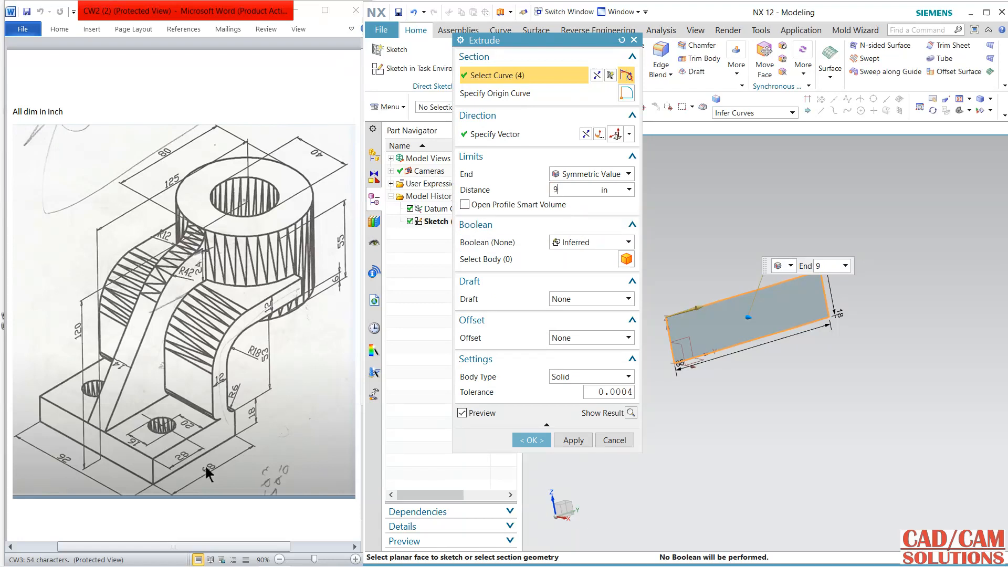
text(92/2)
key(Return)
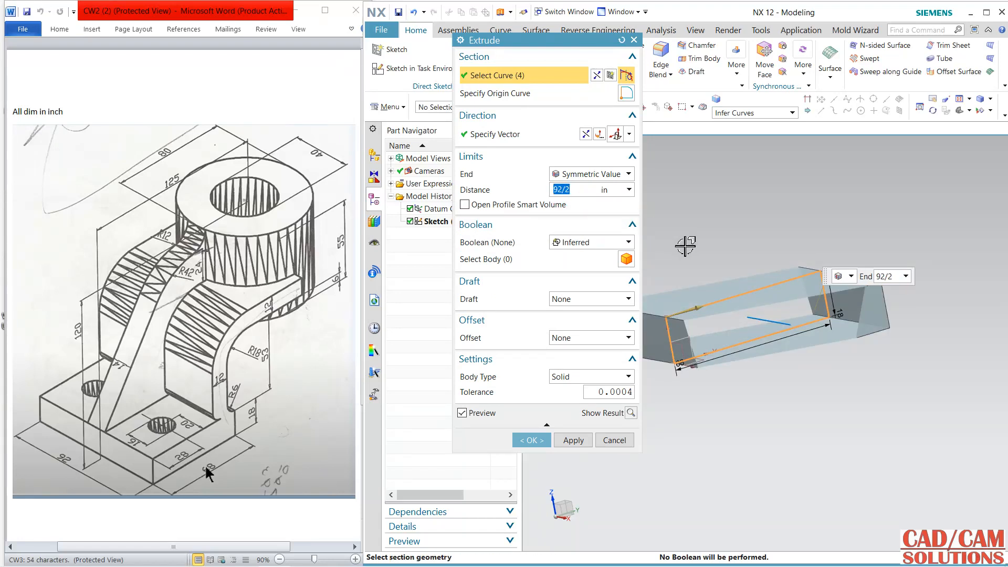
middle_drag(684, 243, 845, 179)
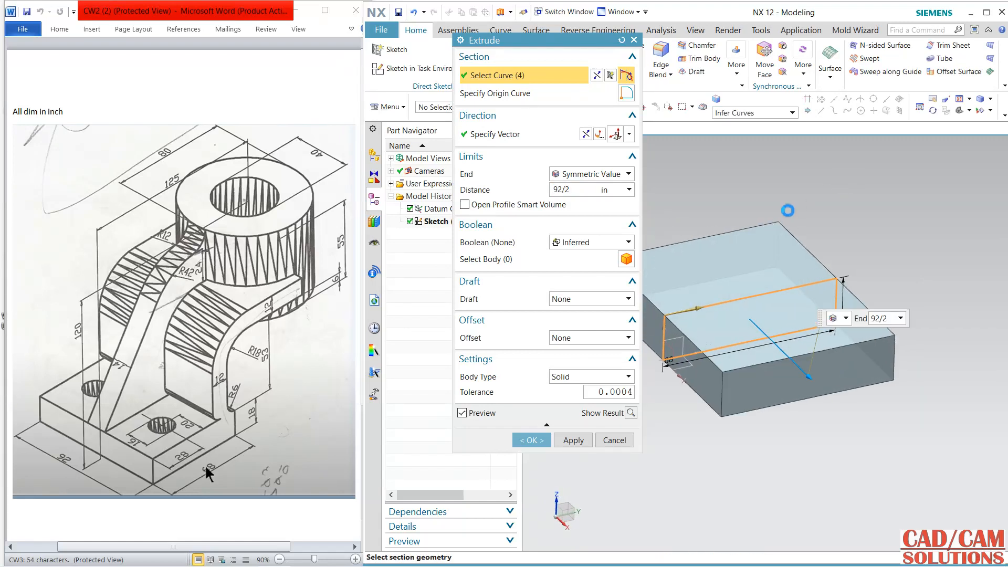
scroll(788, 259, down, 2)
middle_drag(786, 274, 809, 268)
click(532, 440)
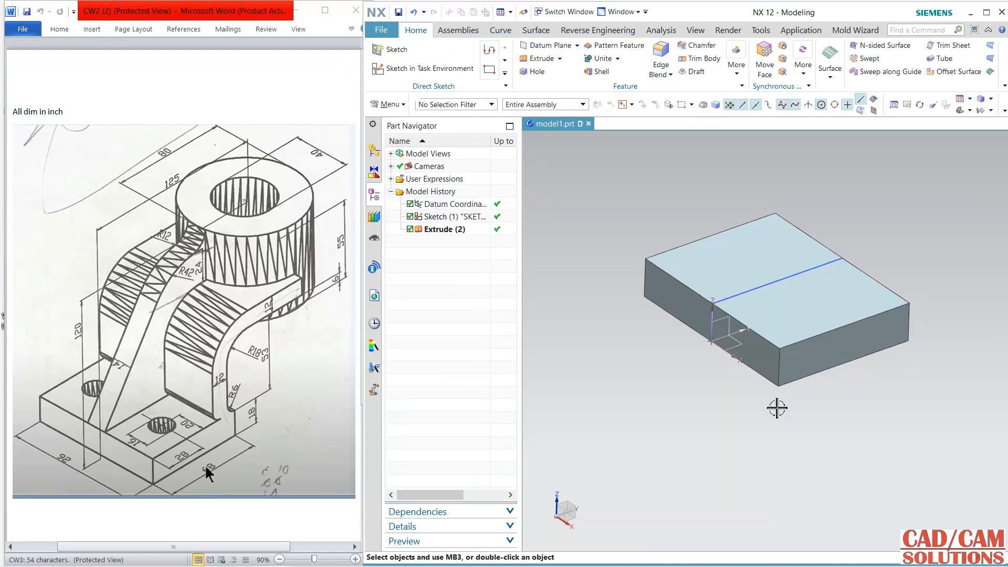
- Create a second sketch on the YZ datum plane with the Y axis as the horizontal reference
click(406, 68)
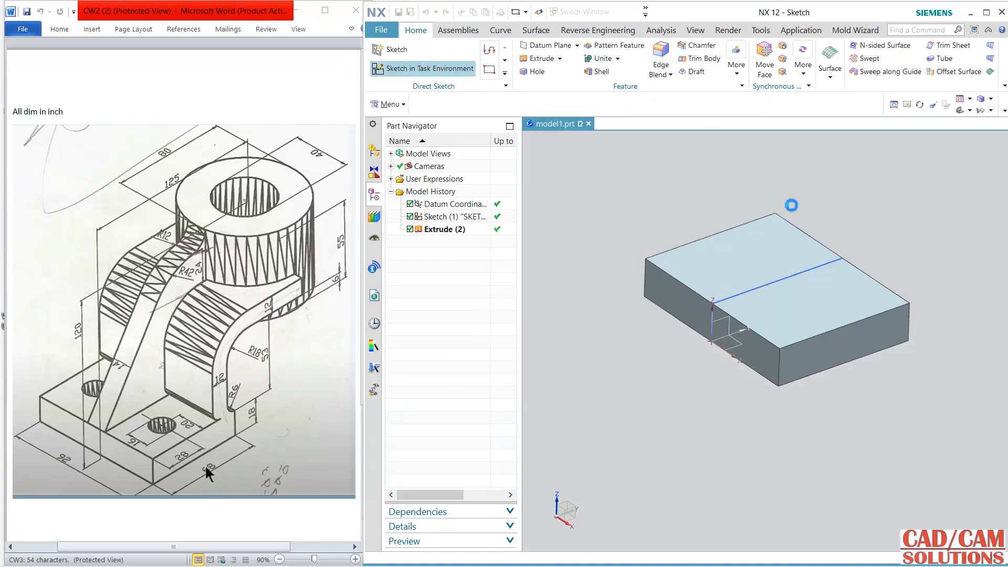
click(740, 324)
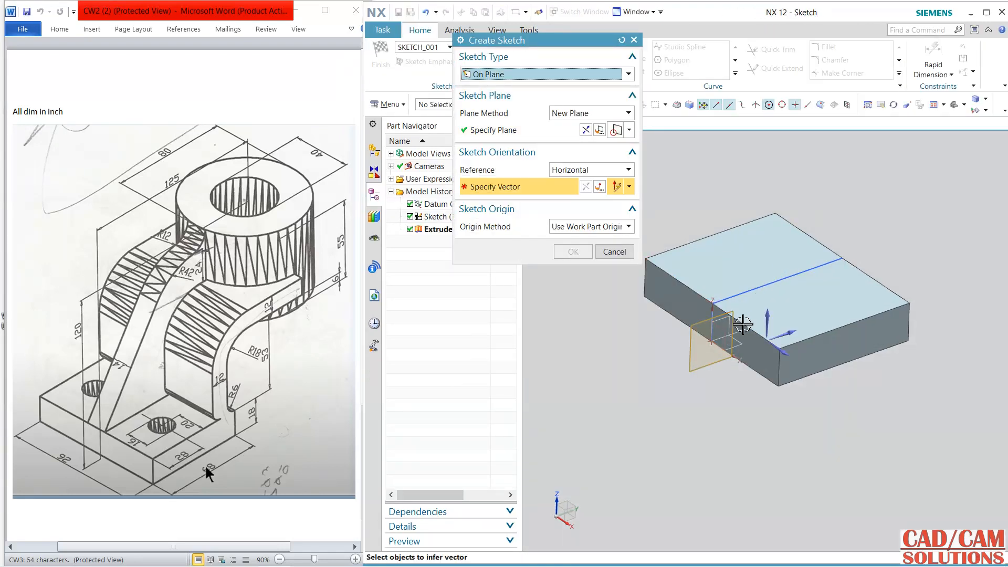
click(786, 334)
middle_click(786, 336)
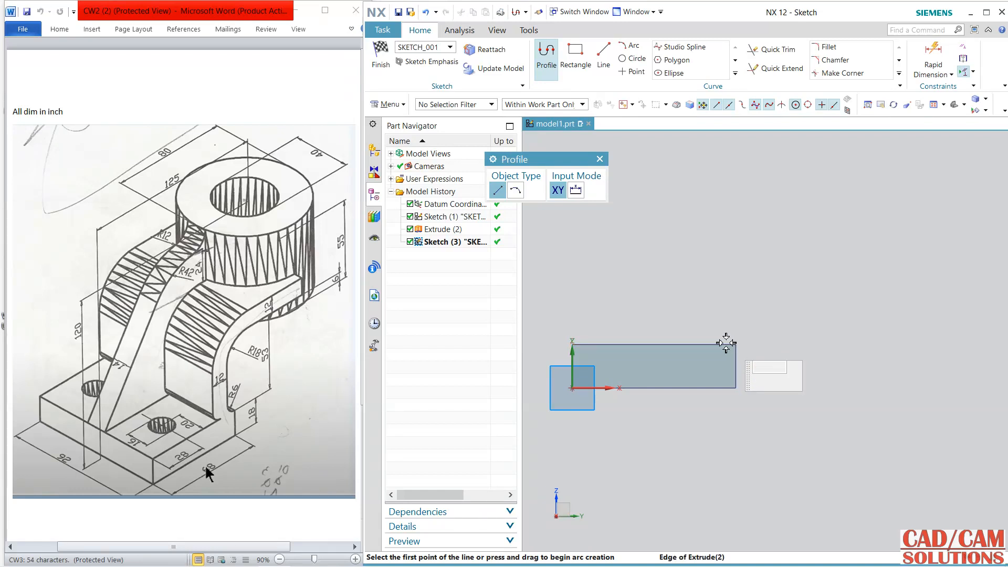
- Draw a closed inverted-L profile on the base's top edge, with inner sides of about 53 and 67 in and an outer arm of about 87 in
click(725, 345)
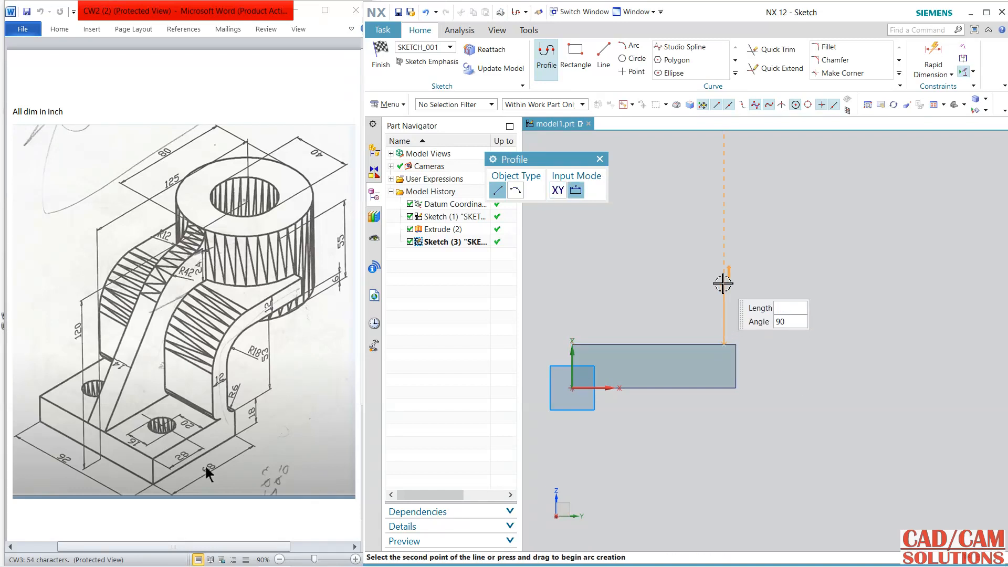
click(724, 218)
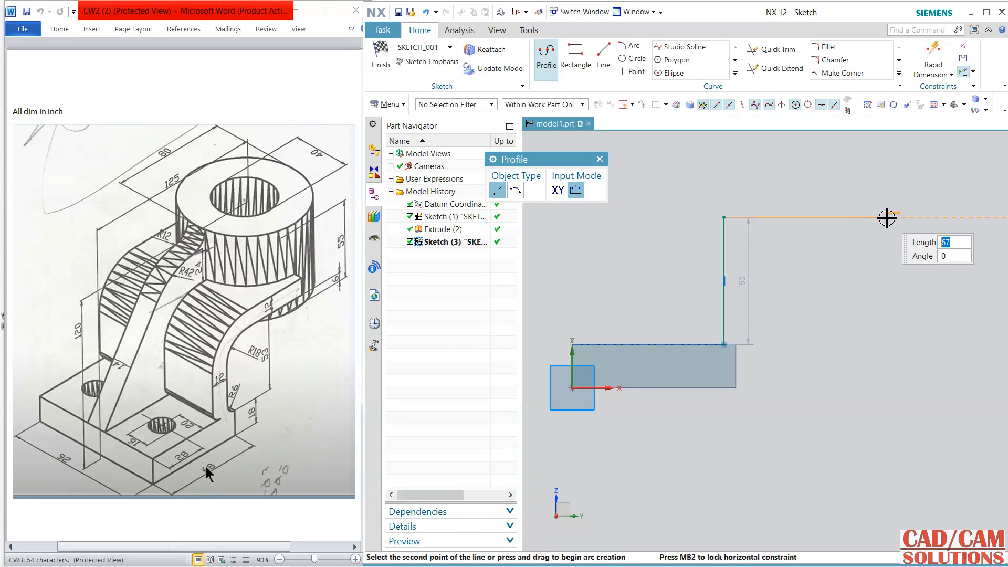
click(885, 216)
click(885, 179)
click(675, 180)
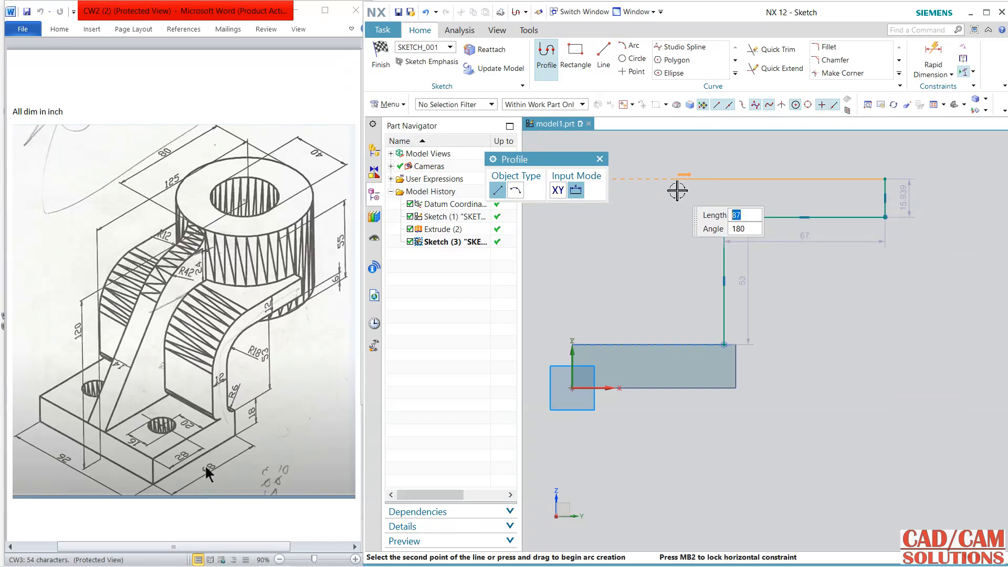
click(676, 345)
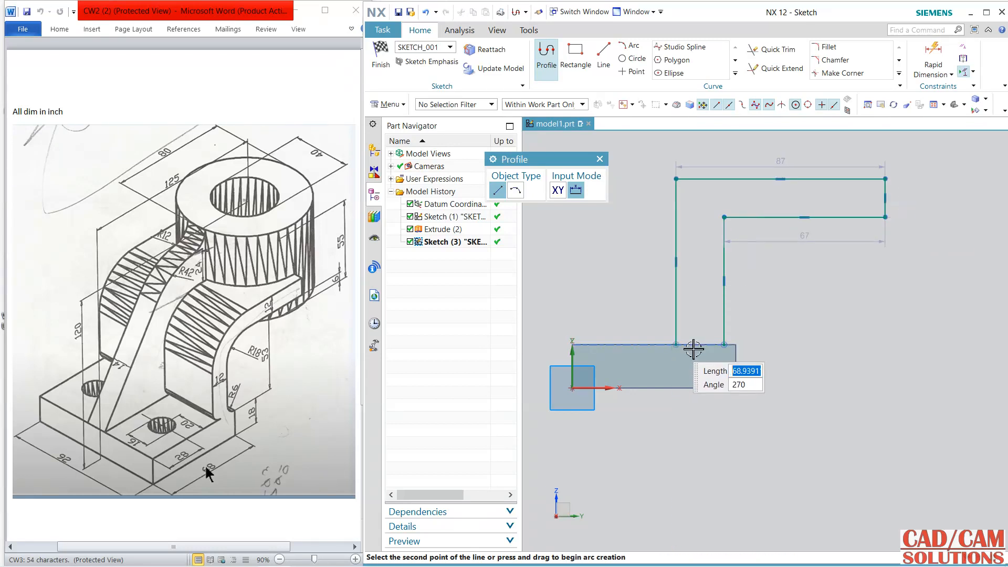
click(725, 345)
key(Escape)
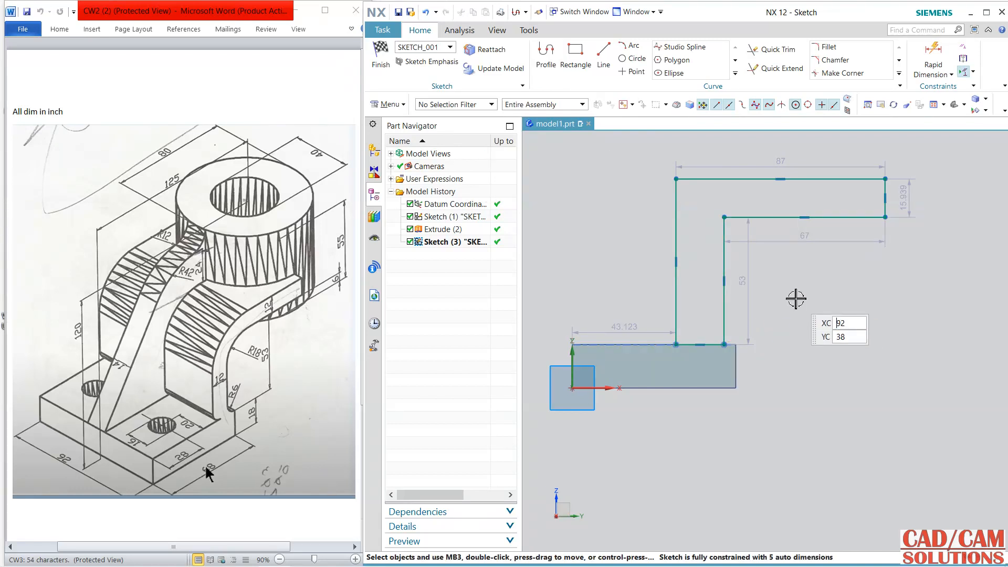
- Set the thickness of the profile's horizontal arm to 6 in
double_click(909, 200)
text(6)
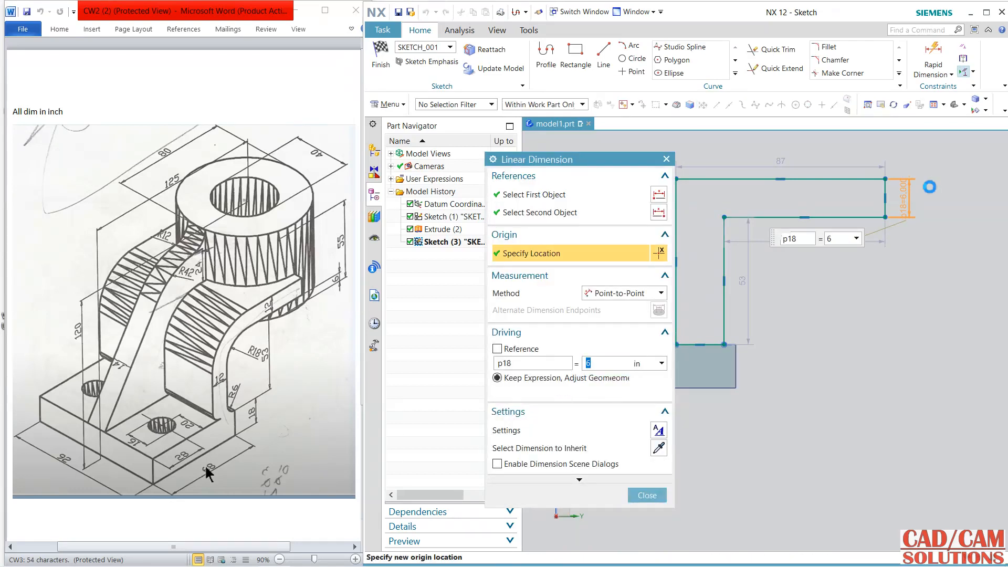
key(Return)
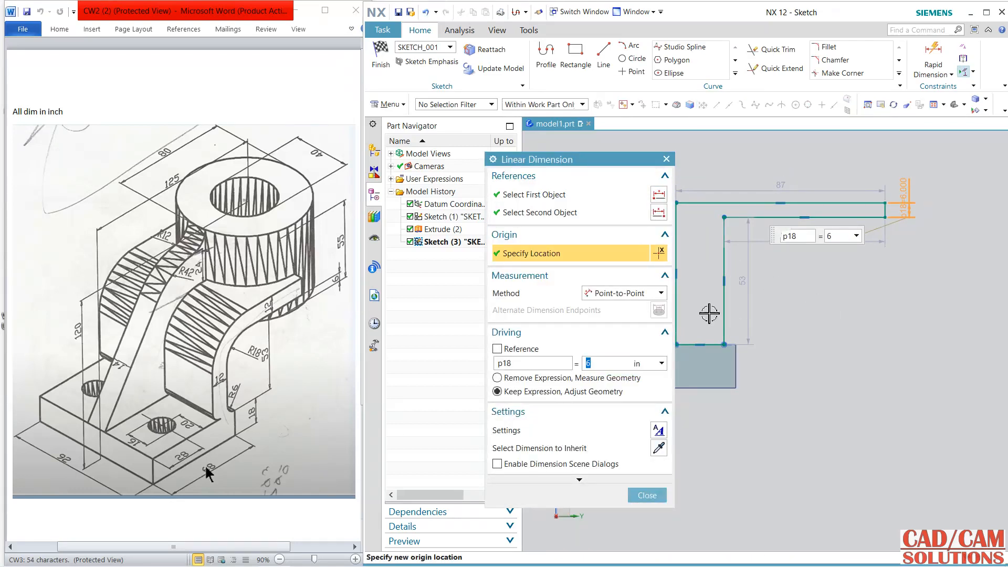
middle_click(683, 398)
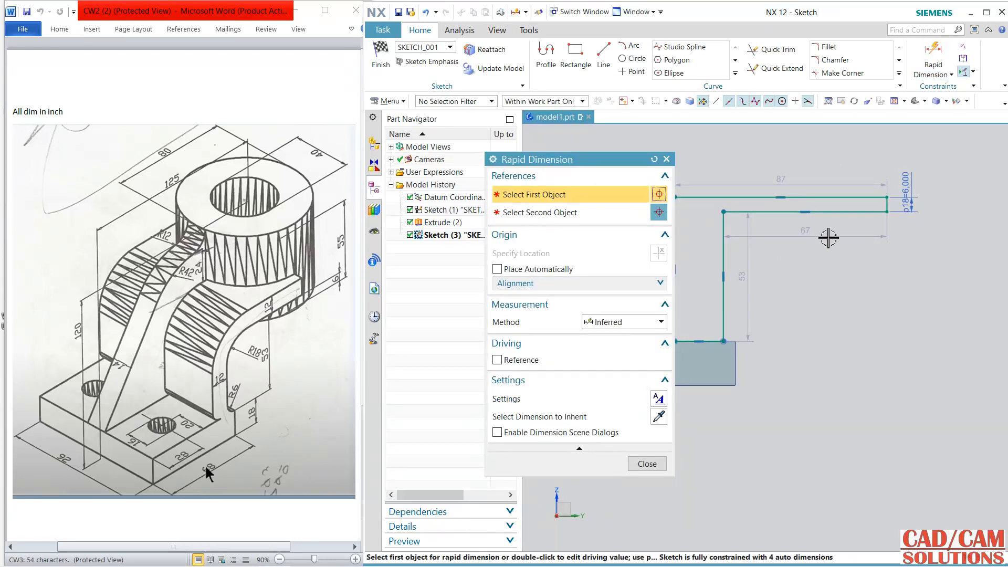
- Dimension the width of the profile's vertical leg as 12 in
click(724, 252)
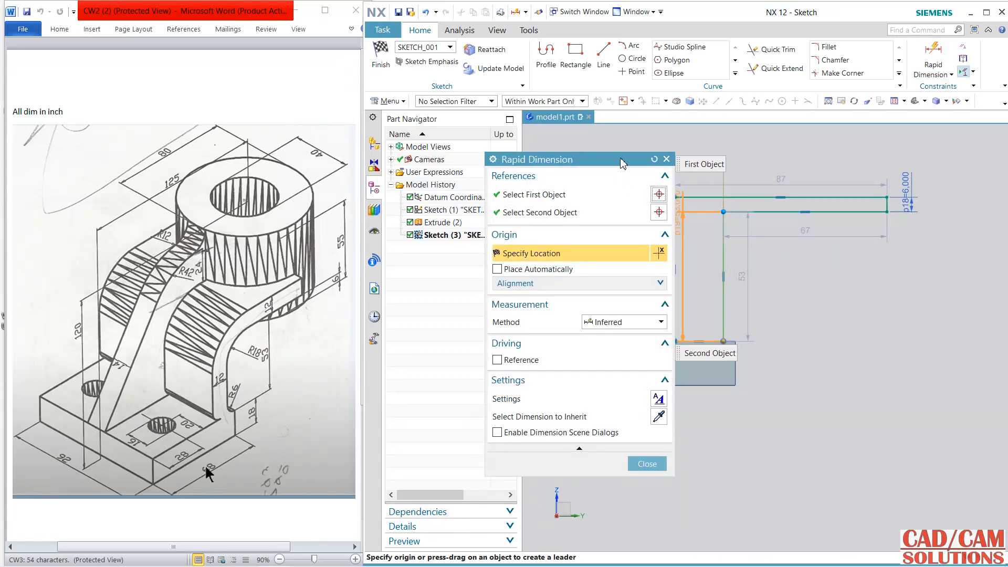
drag(622, 163, 576, 164)
click(675, 198)
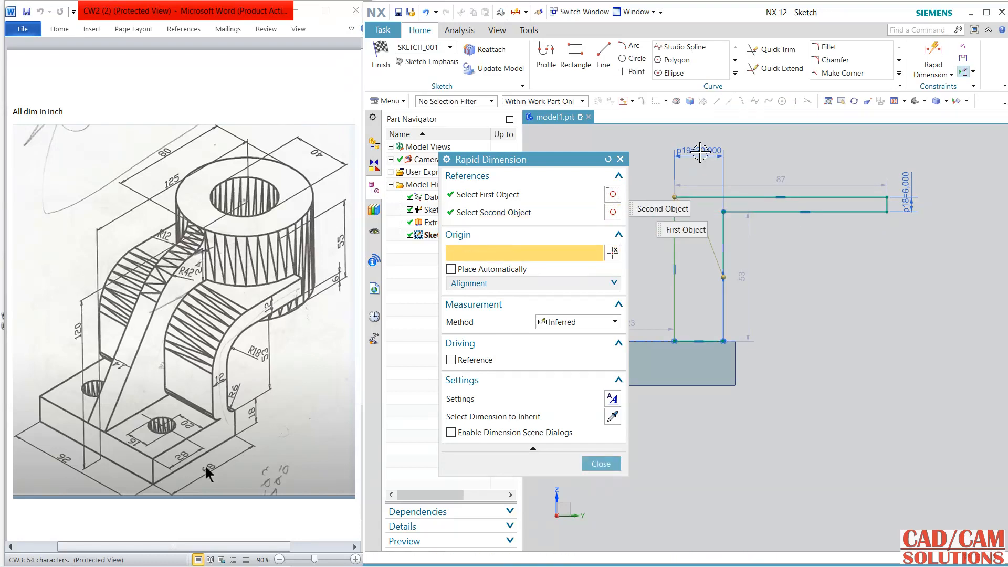
click(701, 152)
text(12)
key(Return)
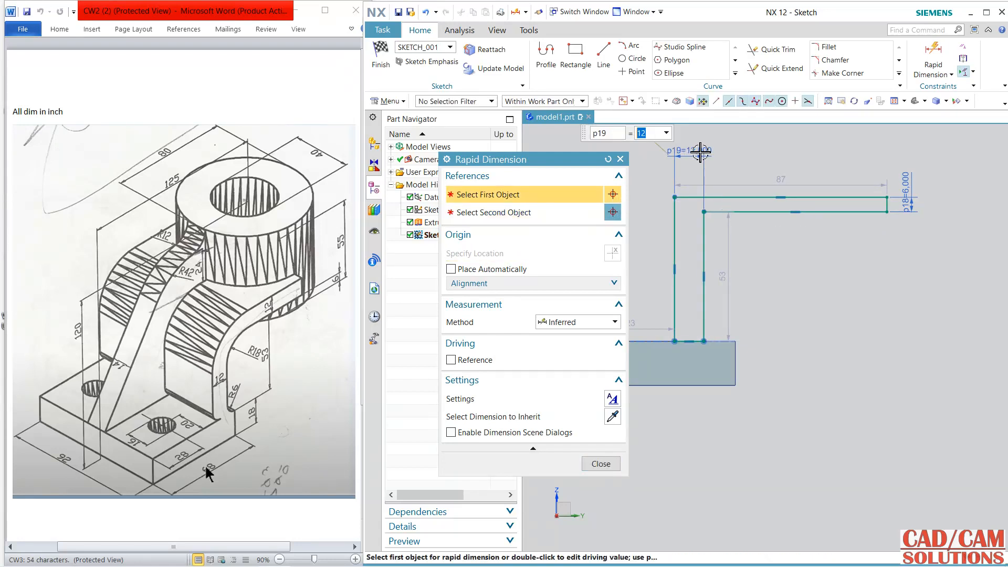
- Set the horizontal arm's thickness to 12 in and make the vertical leg's inner height a driving dimension of 53 in
double_click(915, 186)
text(12)
key(Return)
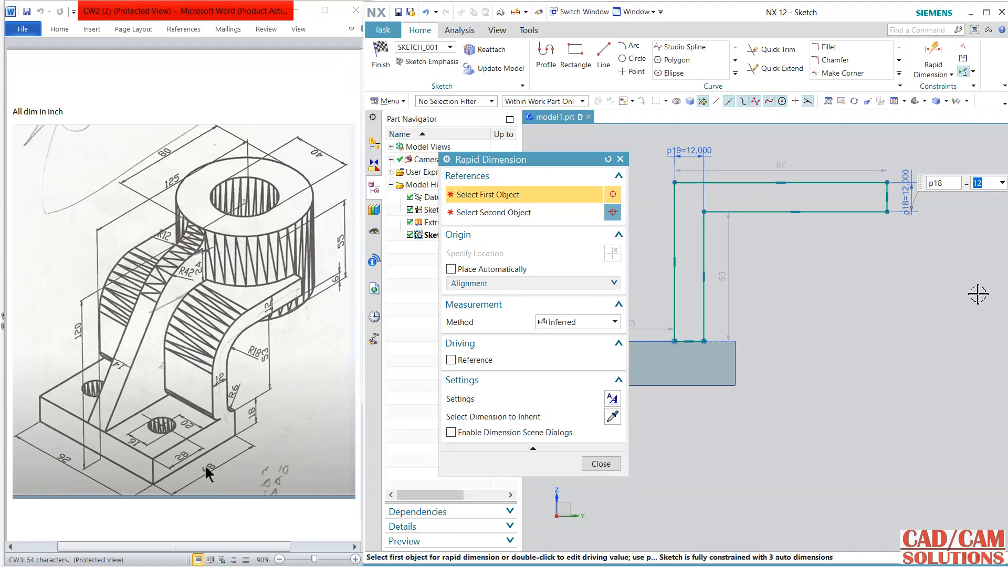
double_click(721, 280)
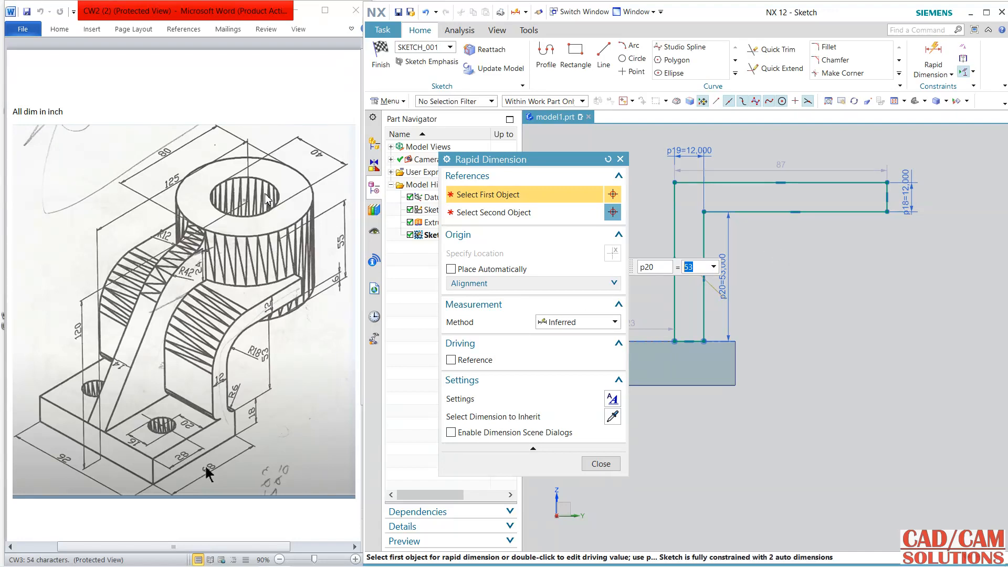
scroll(887, 288, down, 2)
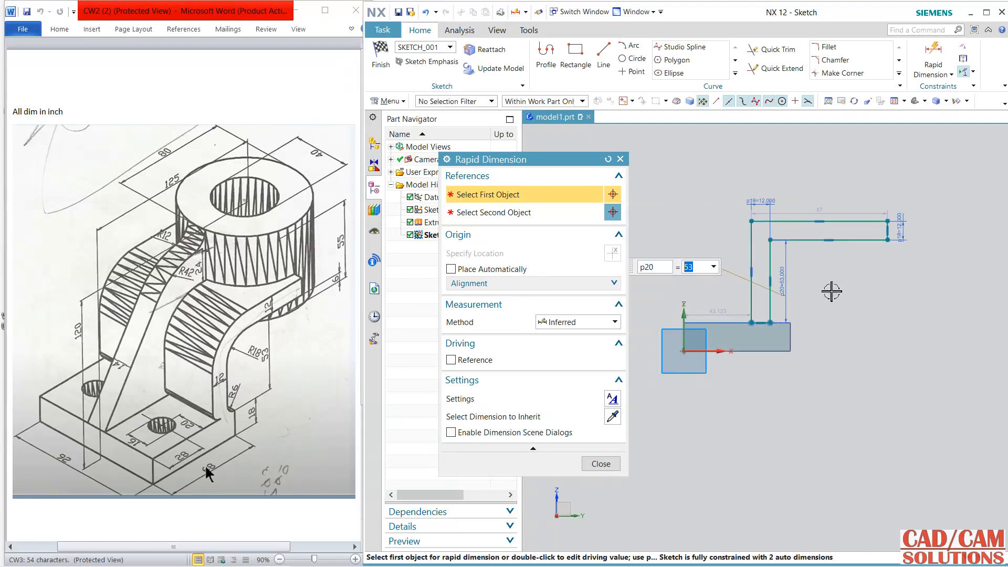
- Dimension the horizontal distance from the sketch's vertical axis to the free end of the profile's horizontal arm as 125 in
click(684, 337)
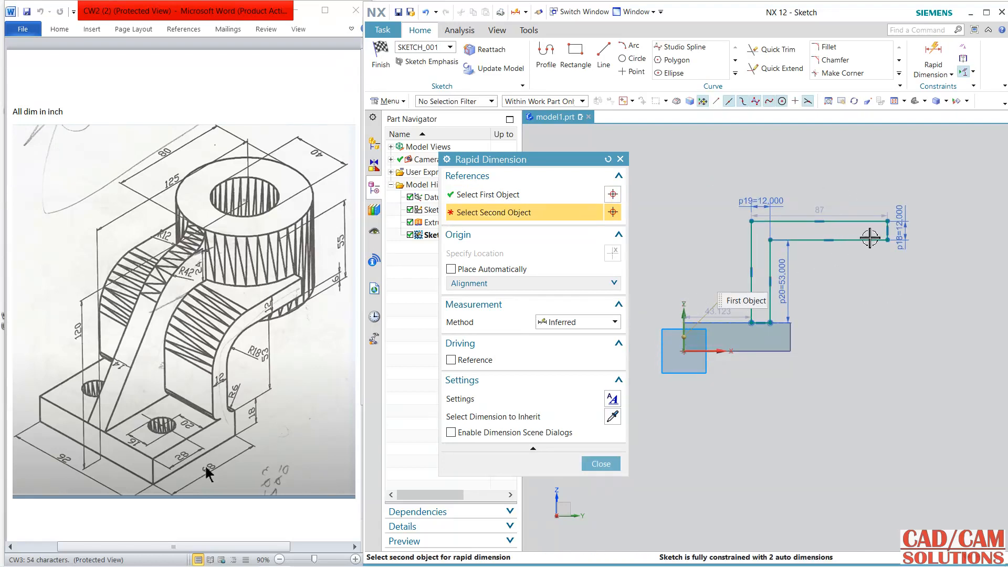
click(891, 242)
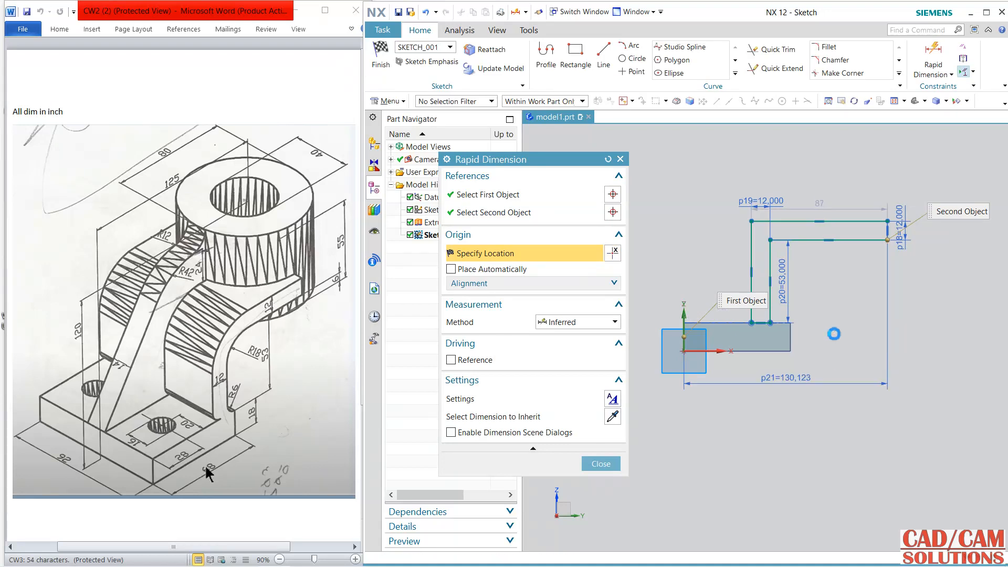
click(835, 334)
text(1)
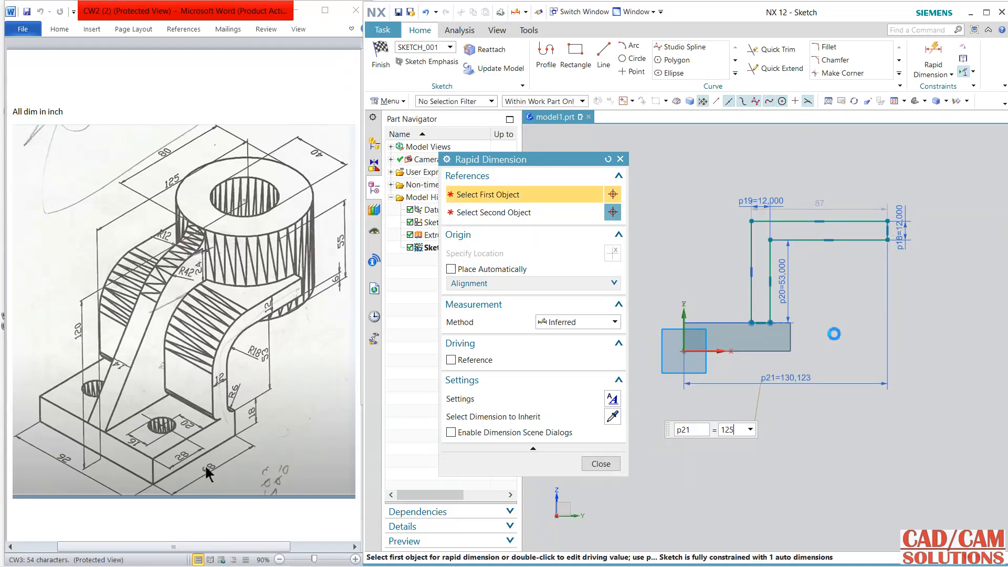
text(25)
key(Return)
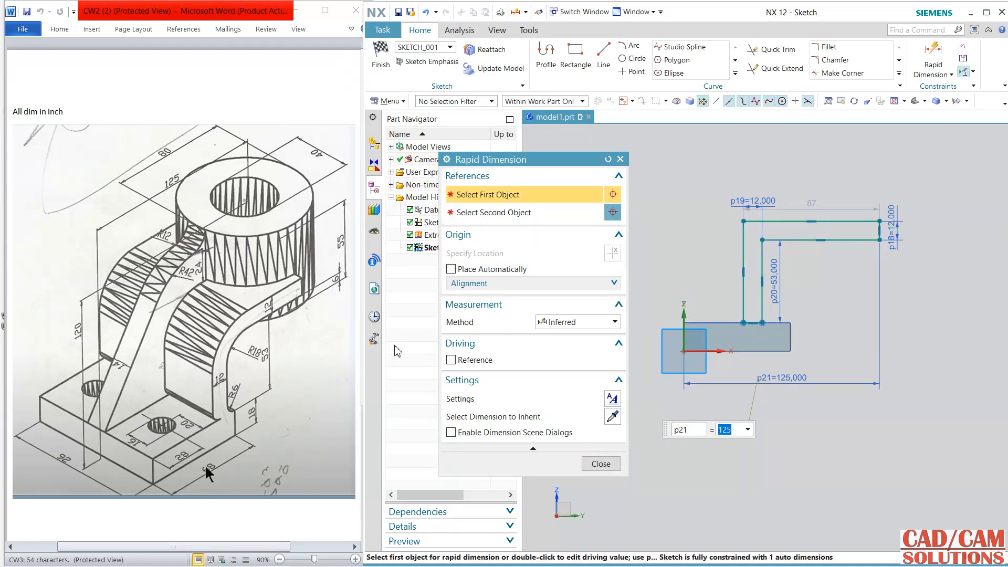
click(600, 465)
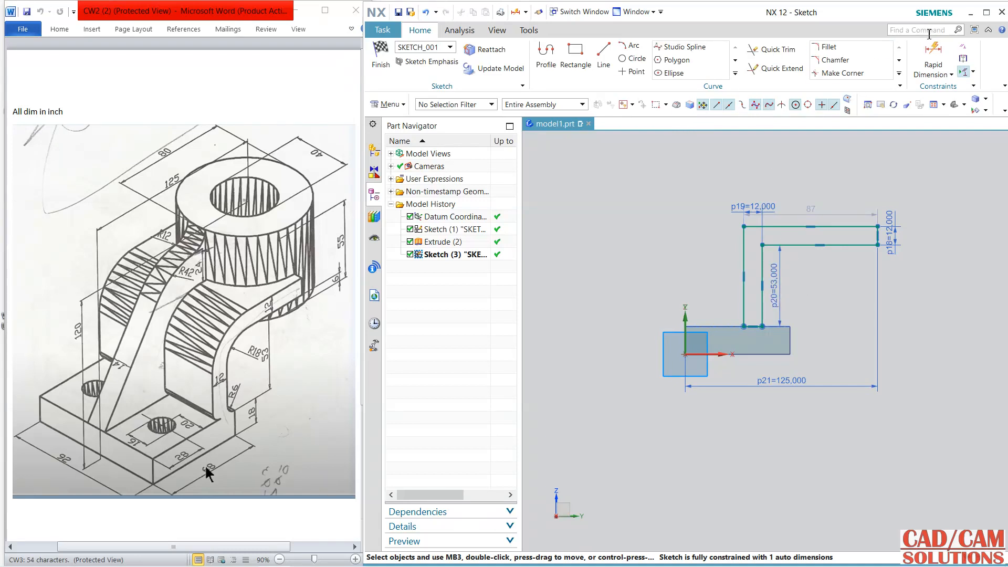
- Dimension the horizontal gap between the base's end edge and the outer side of the profile's vertical leg as 6 in
click(933, 58)
scroll(805, 297, up, 3)
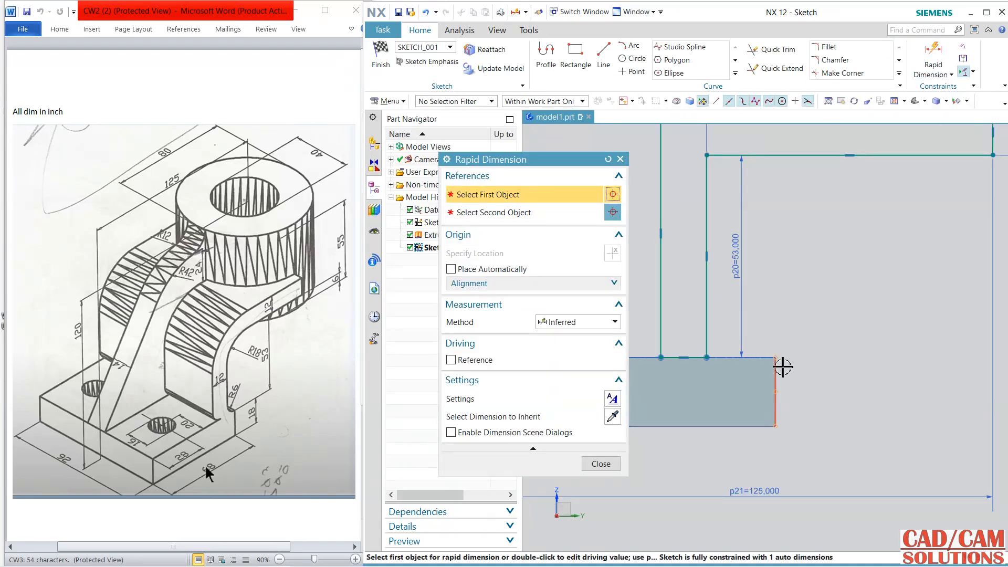
click(776, 368)
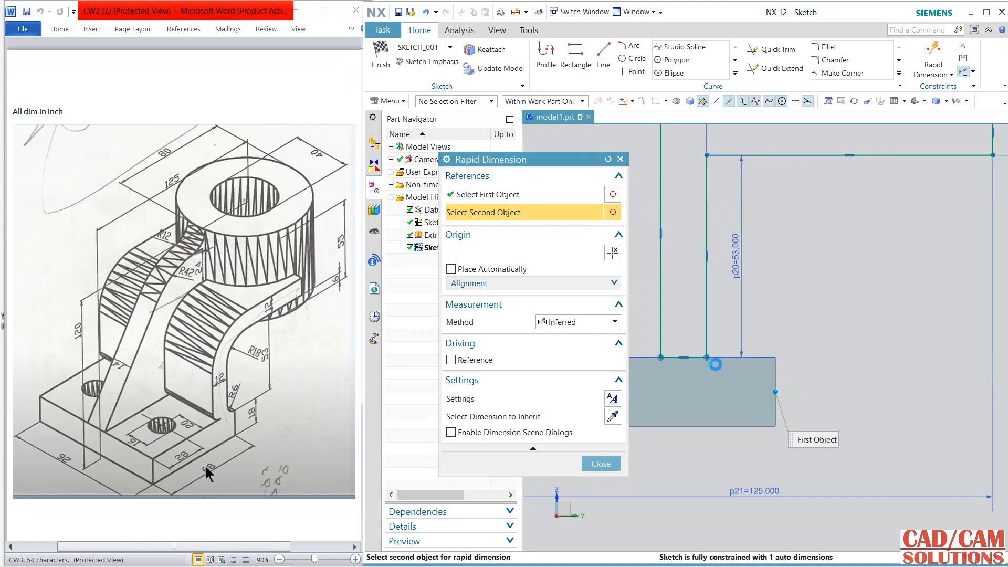
click(712, 361)
click(748, 361)
text(6)
key(Return)
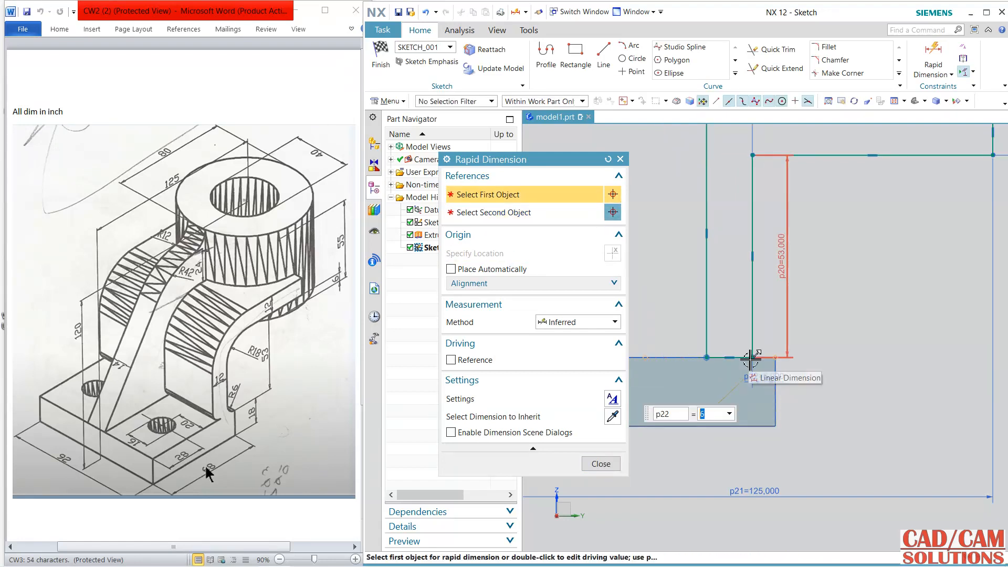
click(600, 464)
scroll(733, 329, down, 3)
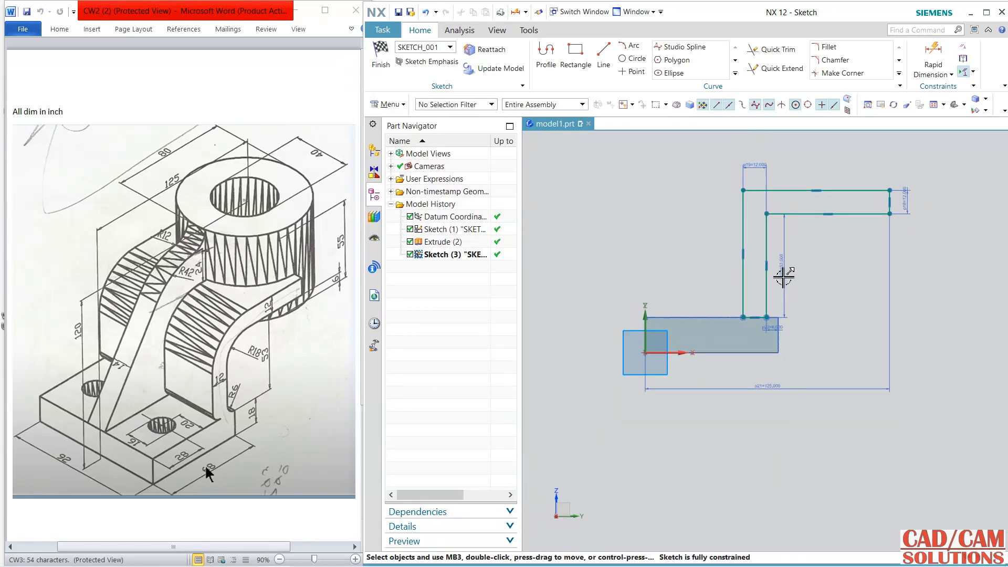
- Finish the sketch and extrude the L-shaped profile symmetrically by 46 in as a separate body with Boolean set to None
click(380, 52)
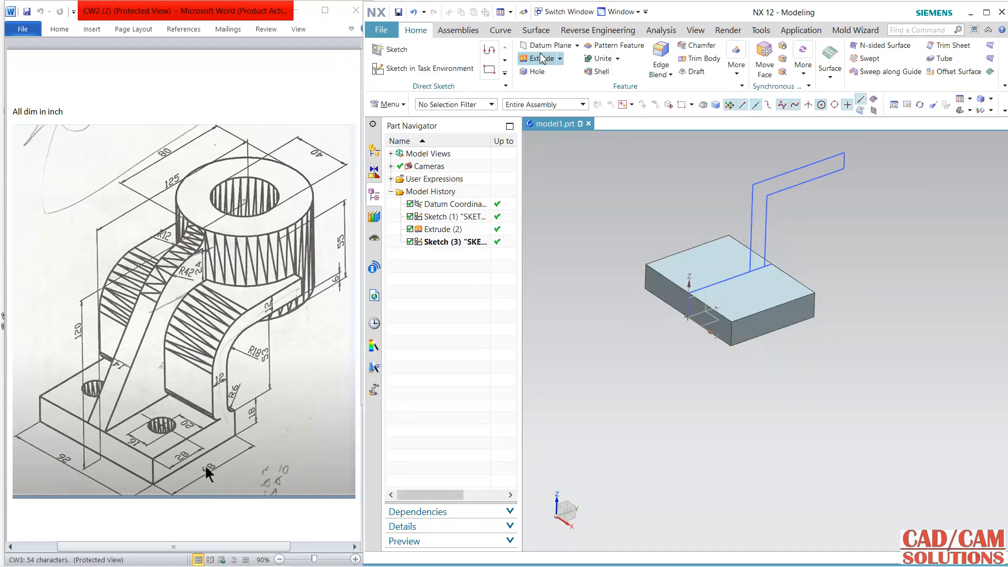
click(541, 59)
click(770, 185)
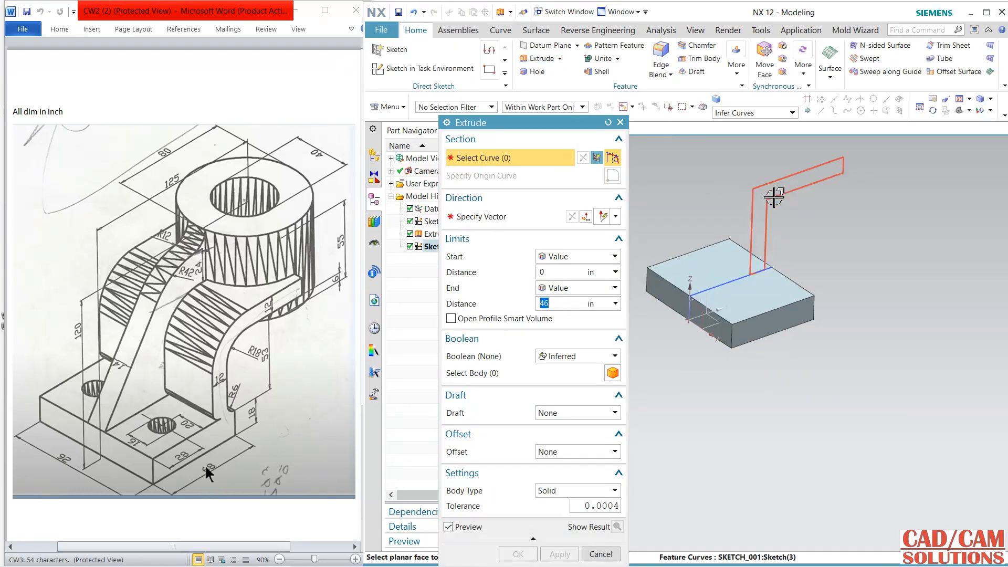
click(578, 288)
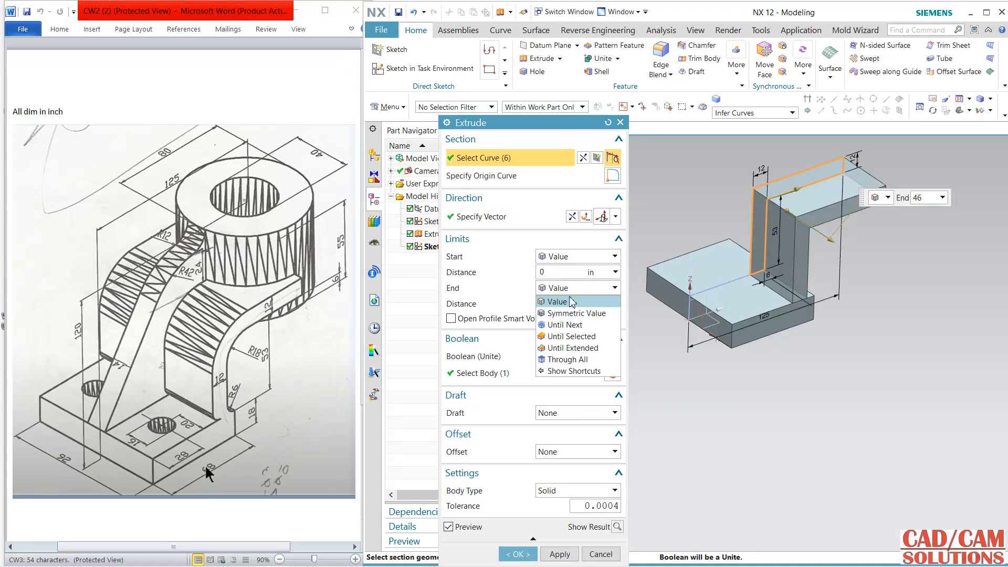
click(566, 312)
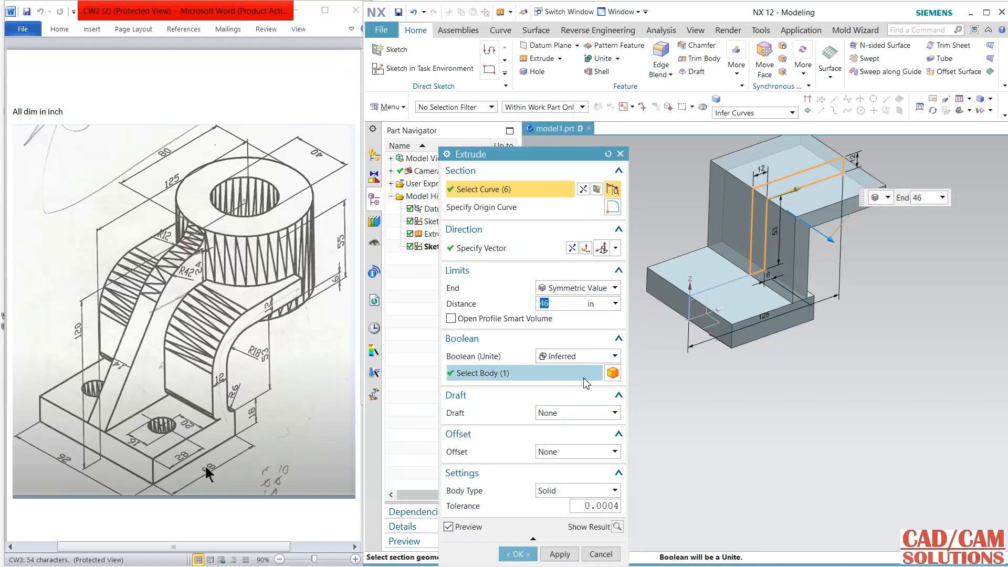
click(572, 357)
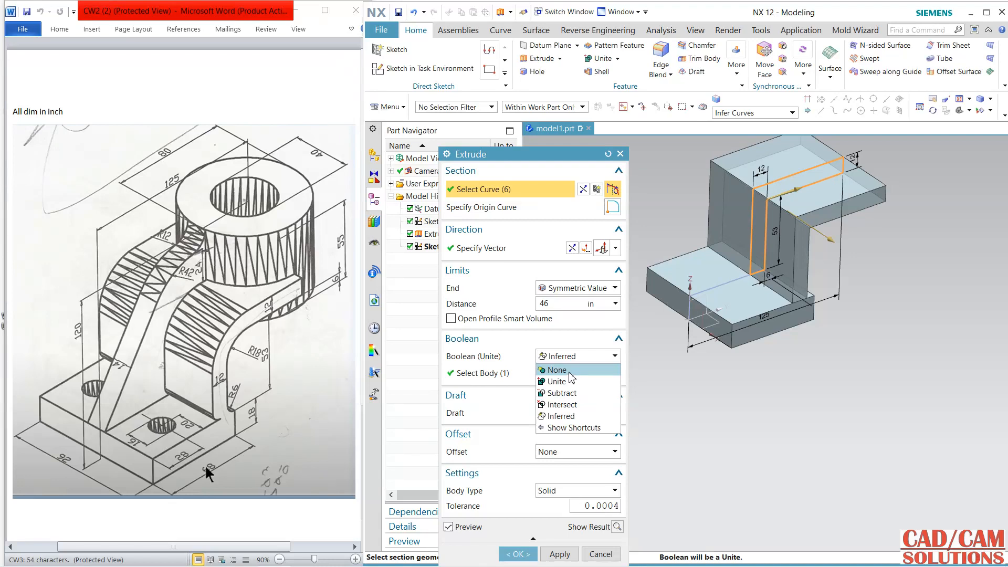
click(557, 370)
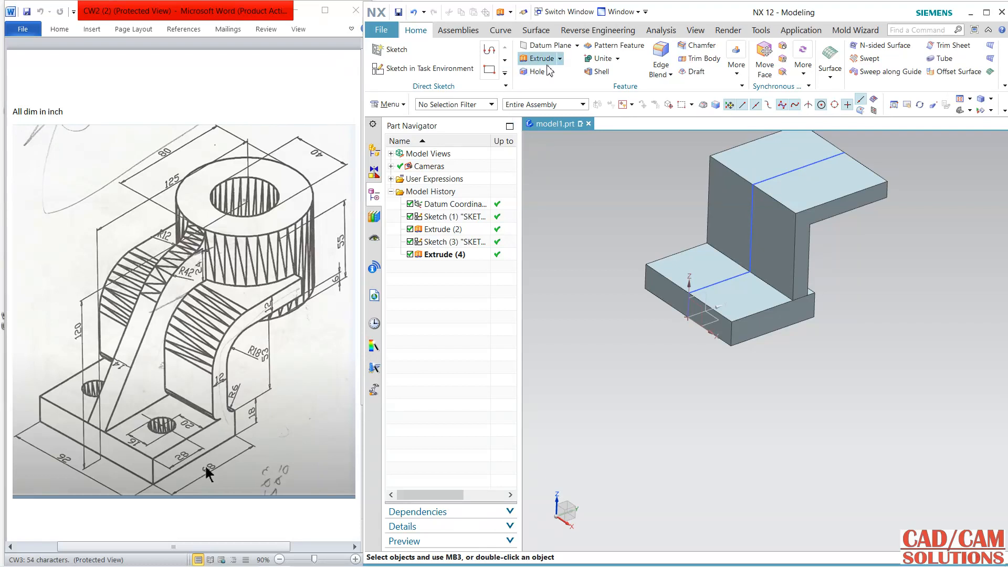
- Apply a 6 in edge blend to the vertical leg's lower edge, on the side facing the long part of the base
click(661, 62)
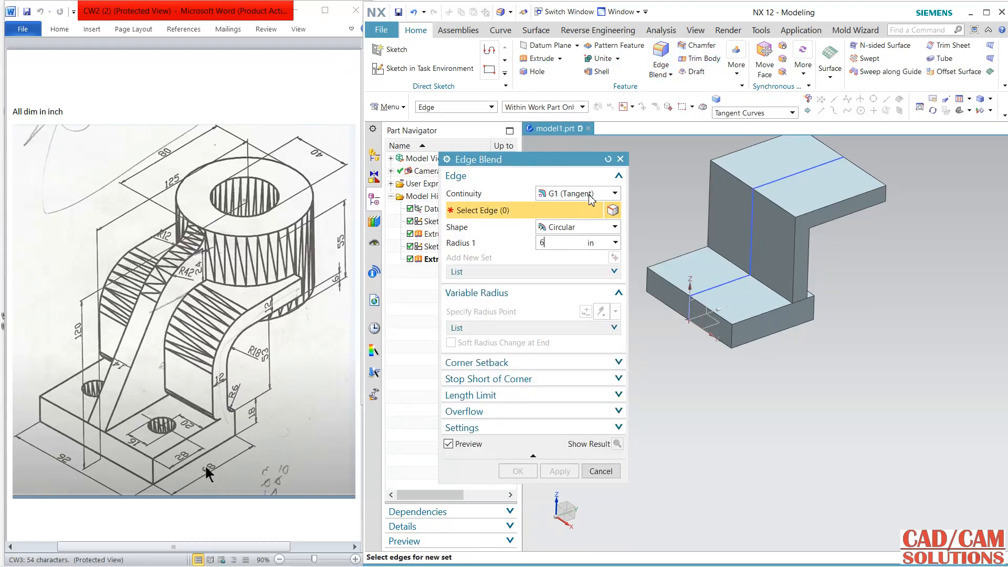
scroll(761, 322, up, 5)
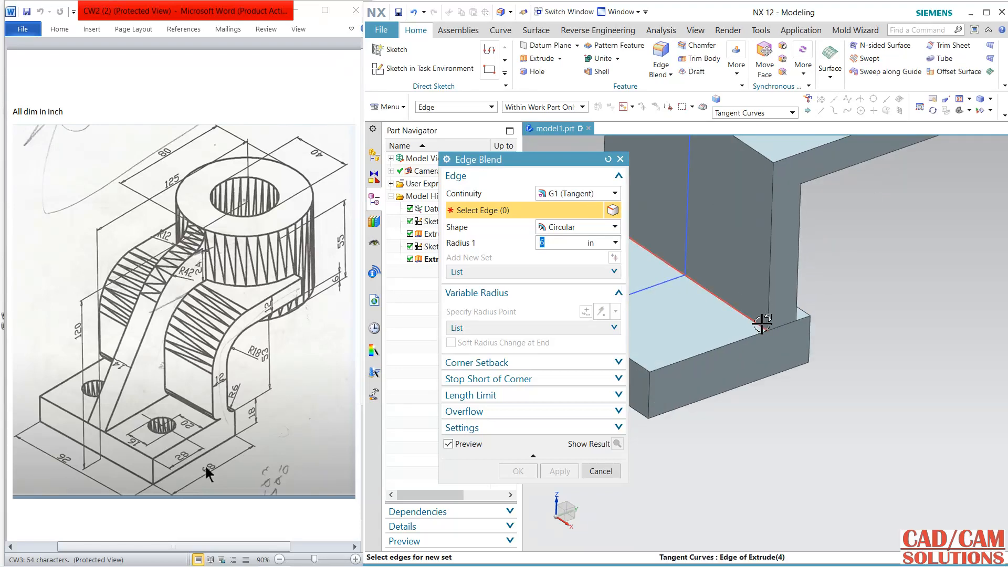
click(761, 324)
middle_drag(905, 352, 786, 306)
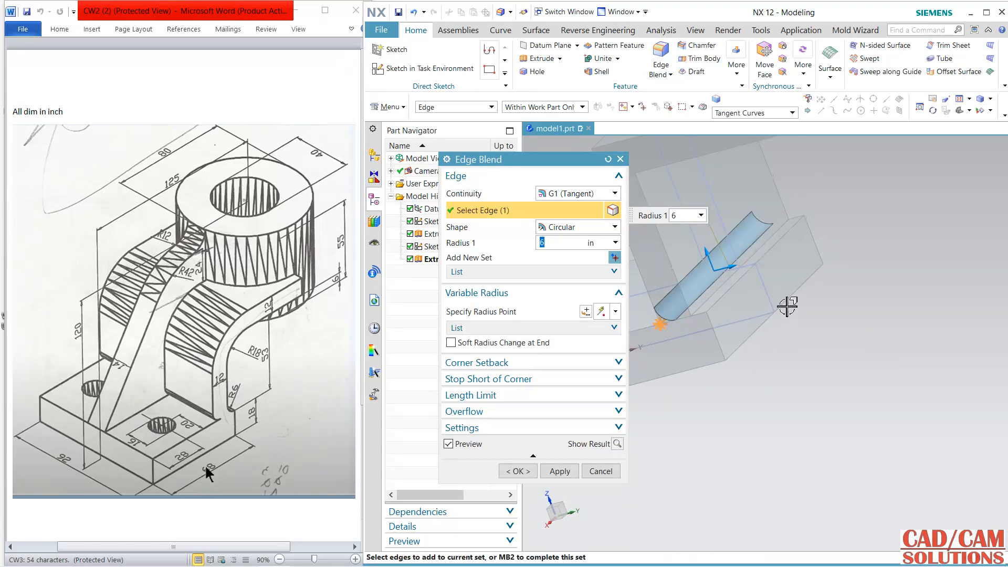
click(560, 478)
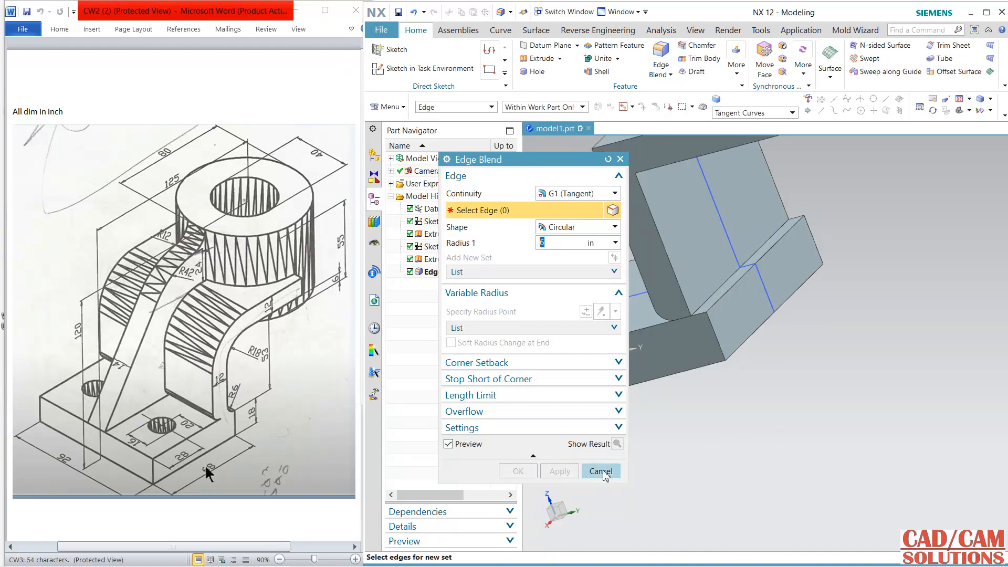
click(601, 471)
middle_drag(709, 420, 803, 399)
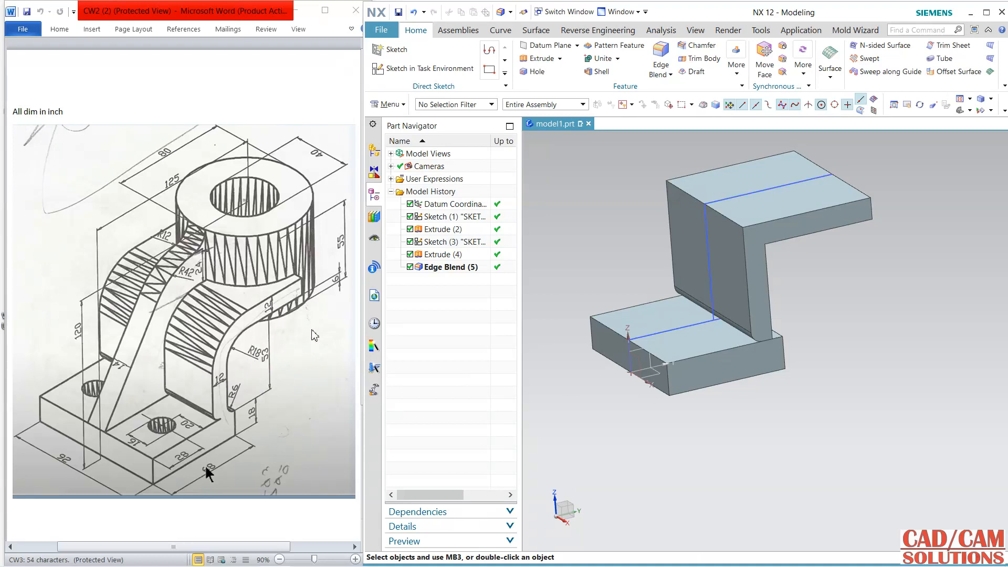
- Reopen the arm's profile sketch and fillet the inner corner between the vertical leg and horizontal arm with an 18 in radius
double_click(710, 223)
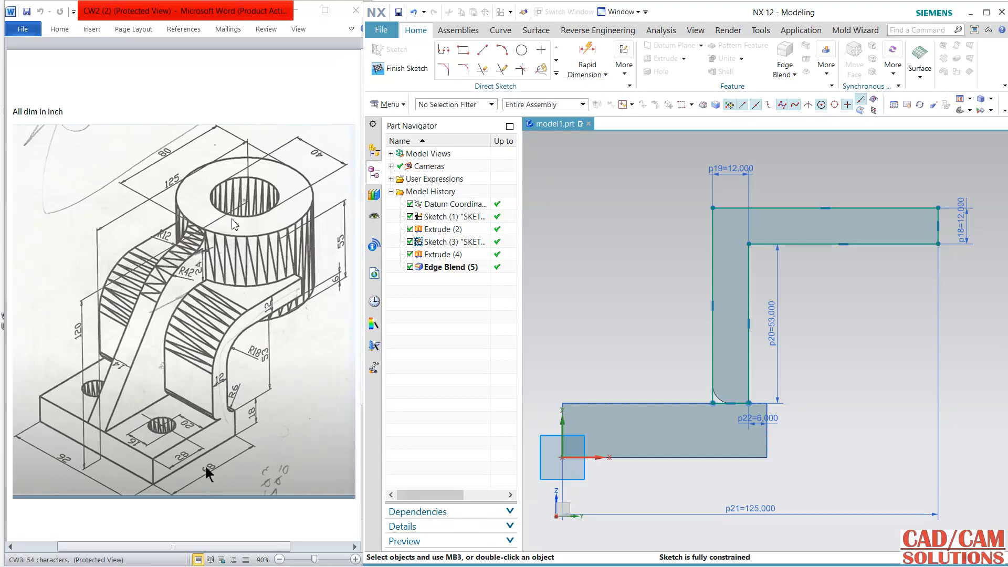
click(464, 75)
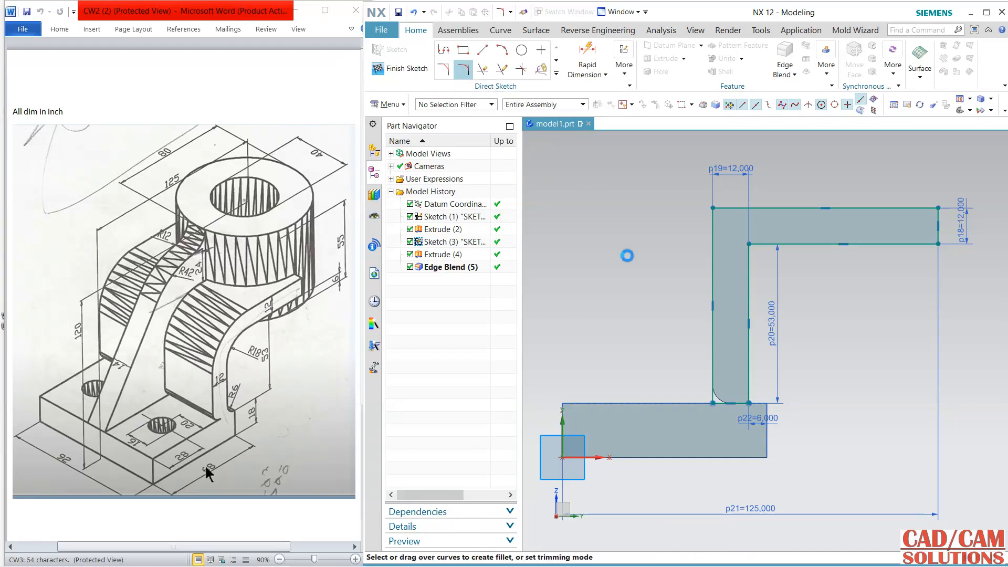
click(783, 245)
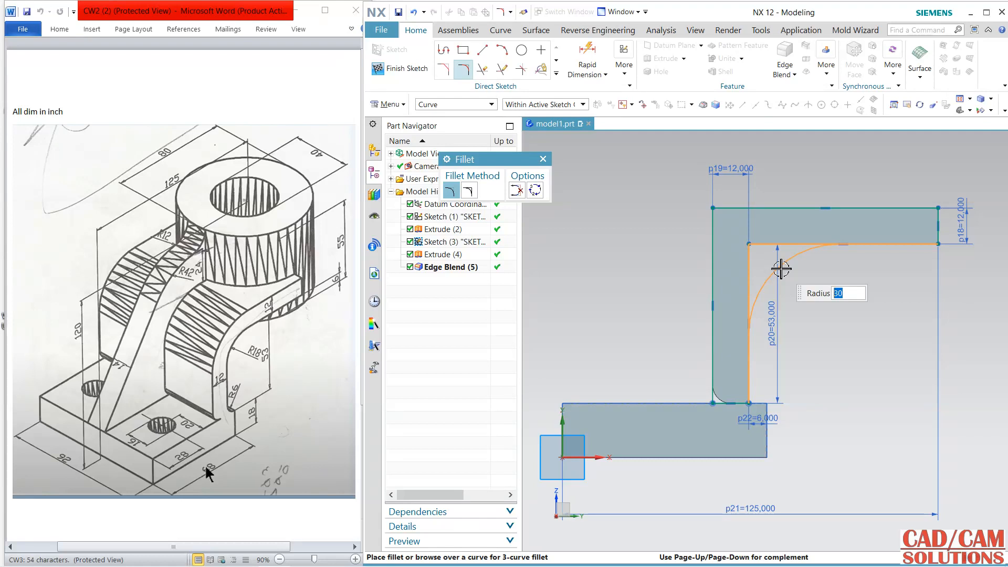
text(18)
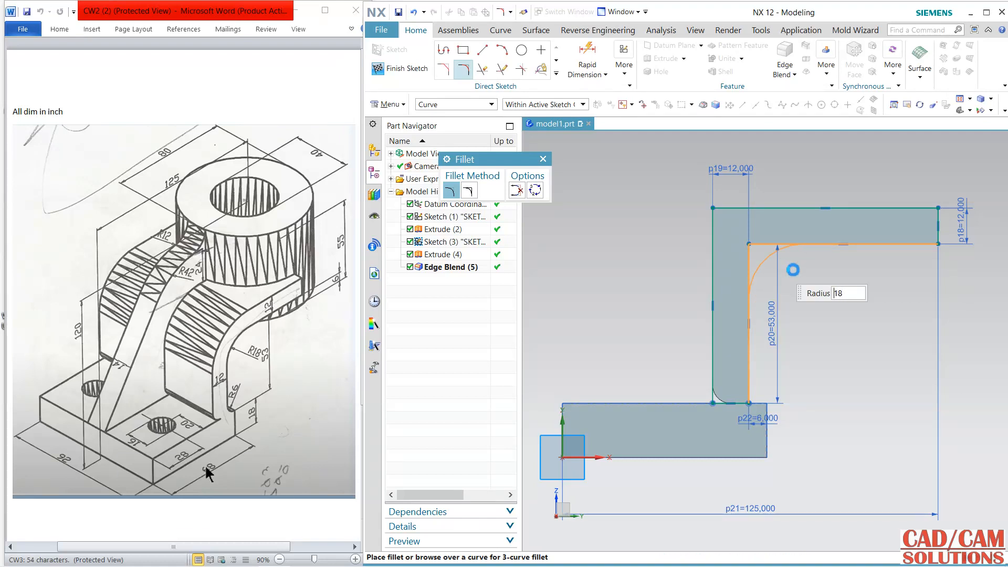
click(786, 268)
key(Escape)
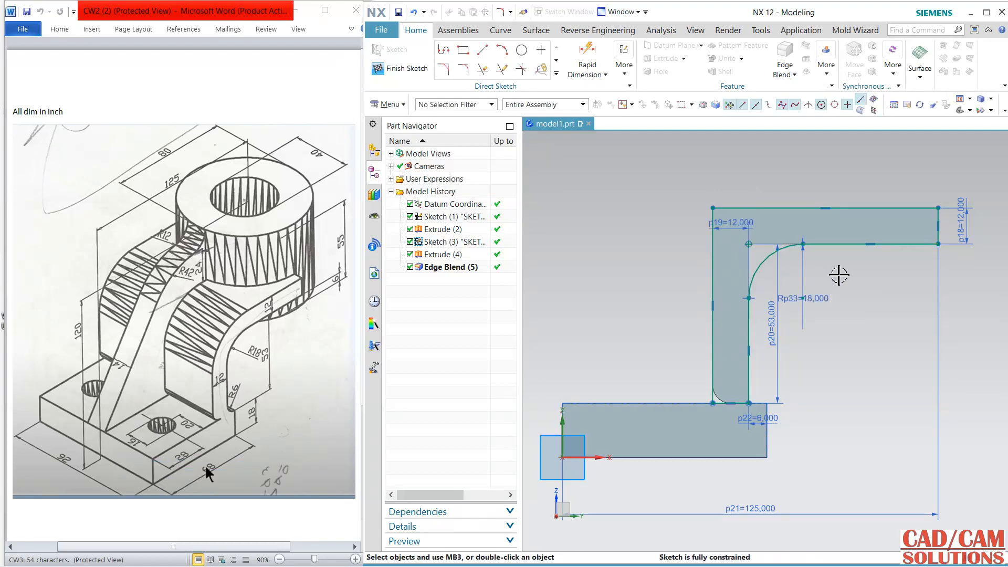
click(557, 75)
click(519, 146)
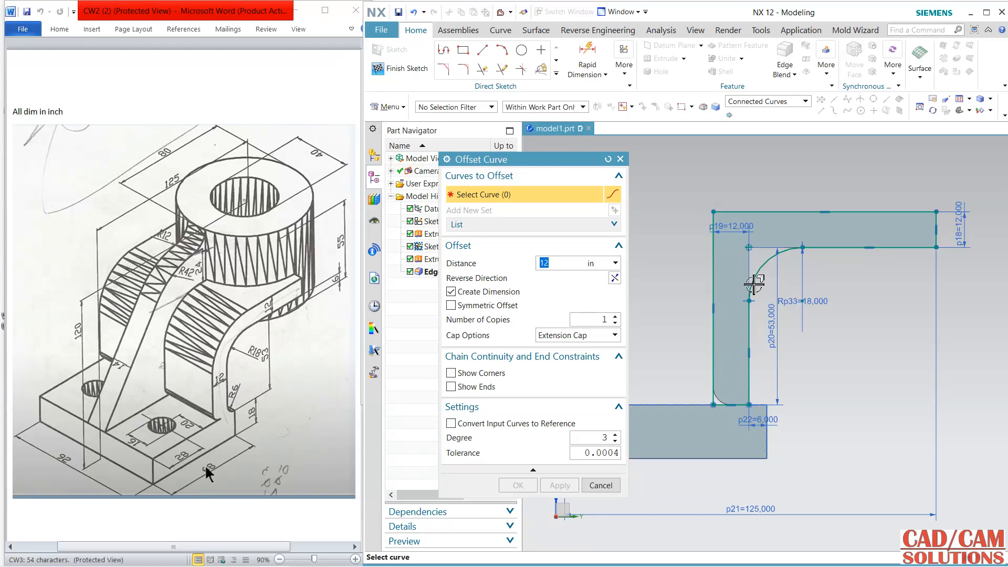
click(761, 277)
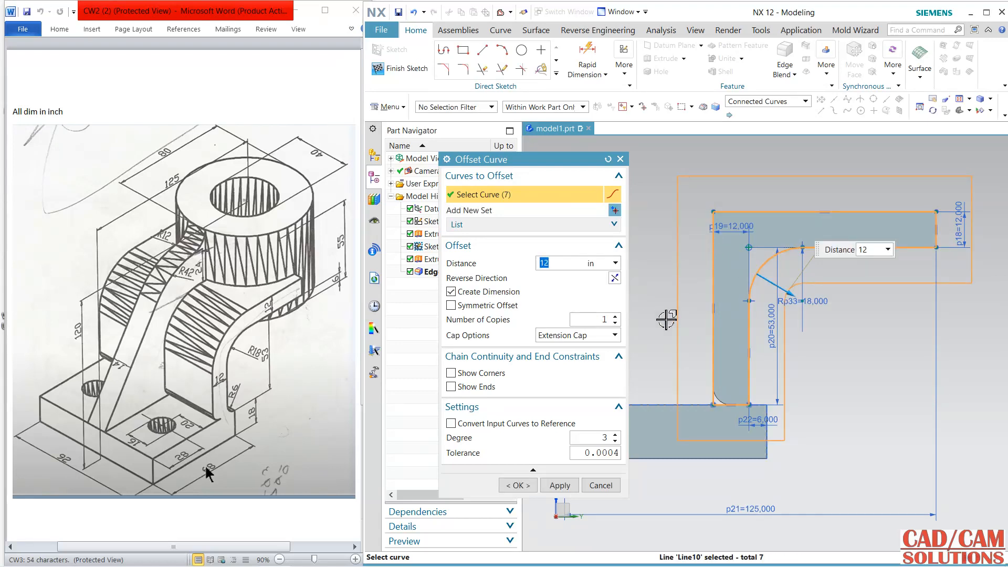
key(Escape)
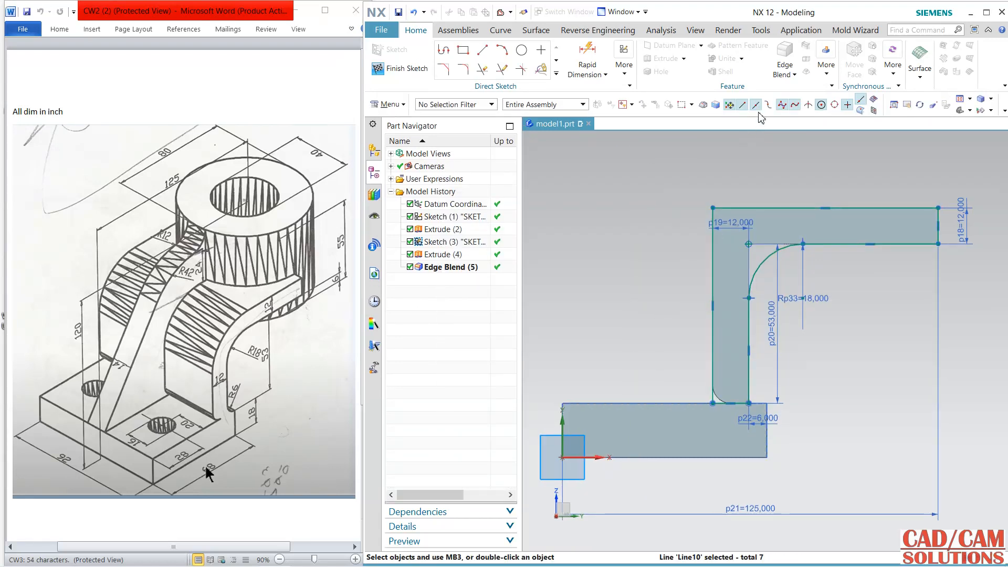
- Offset only the 18 in fillet arc by 12 in toward the profile's outer corner, using the Single Curve selection rule
click(556, 73)
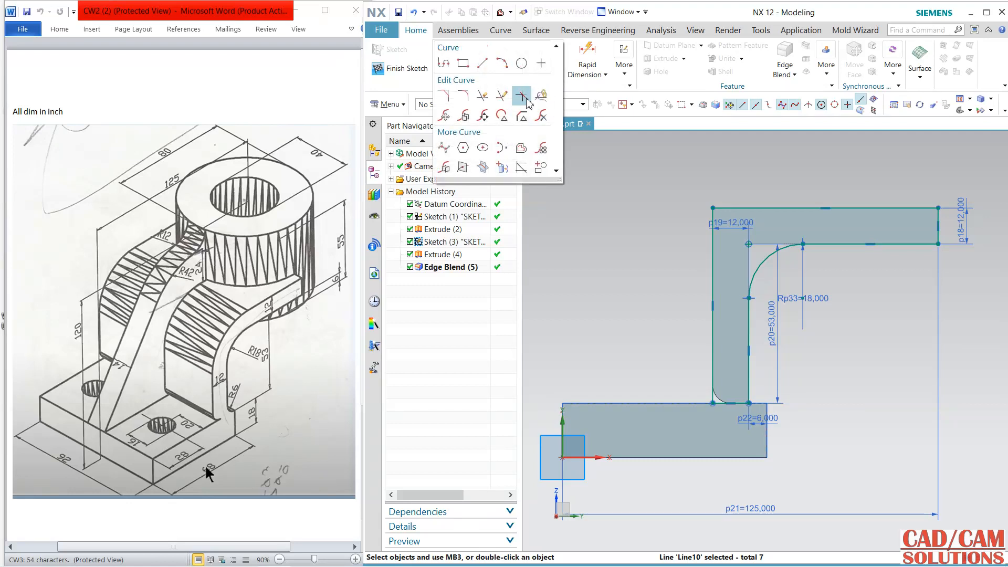
click(521, 149)
click(768, 101)
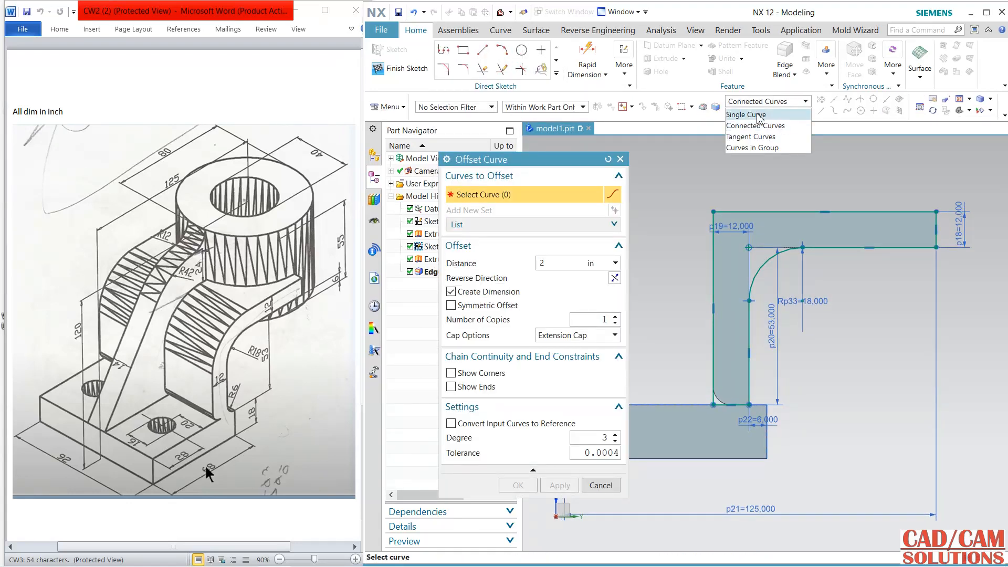
click(756, 112)
click(773, 257)
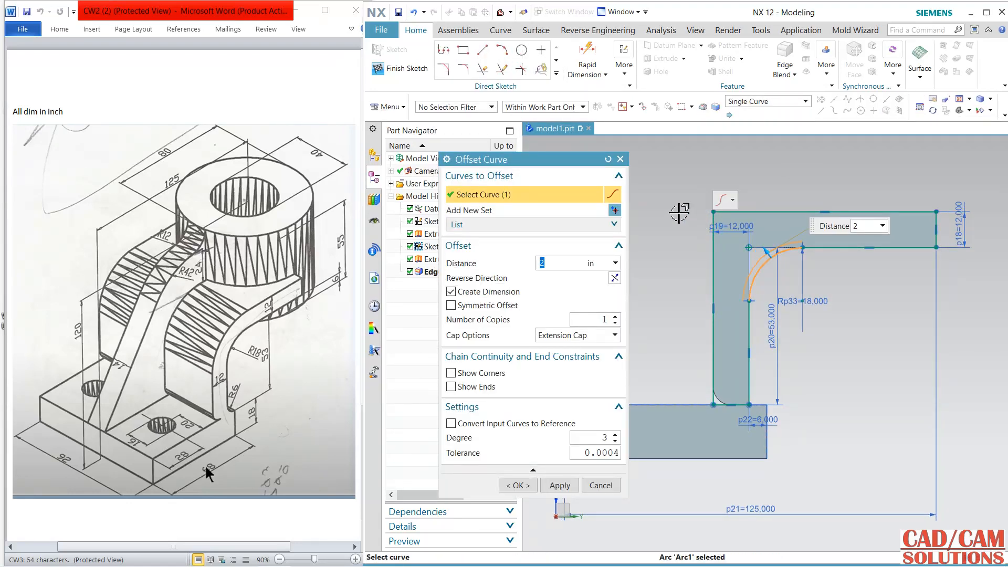
text(1)
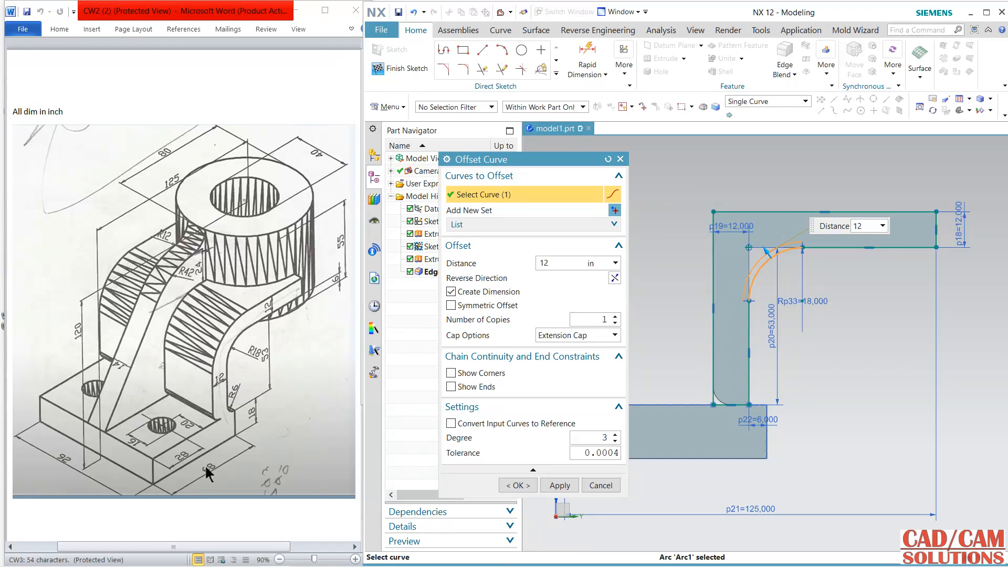
text(2)
key(Return)
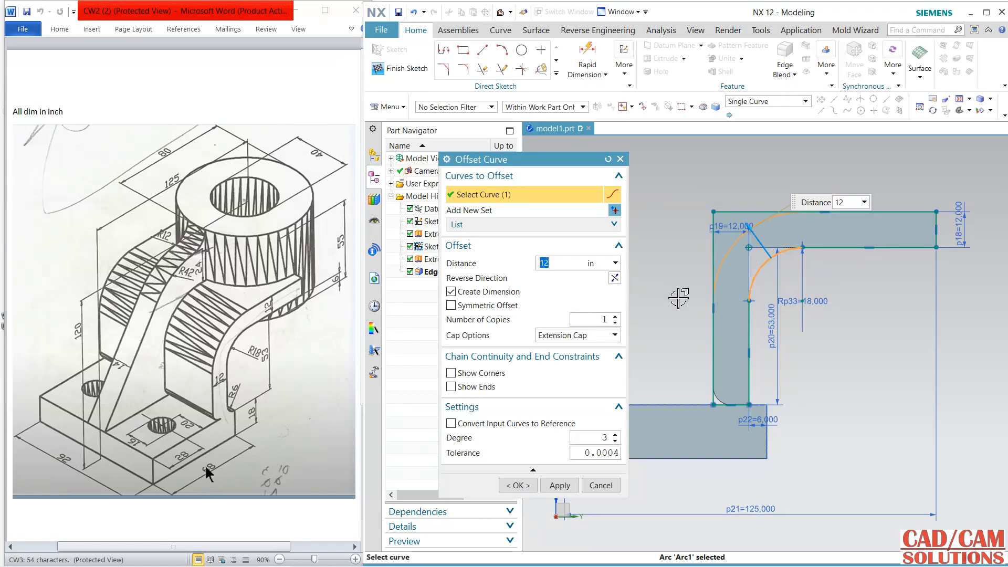
click(518, 485)
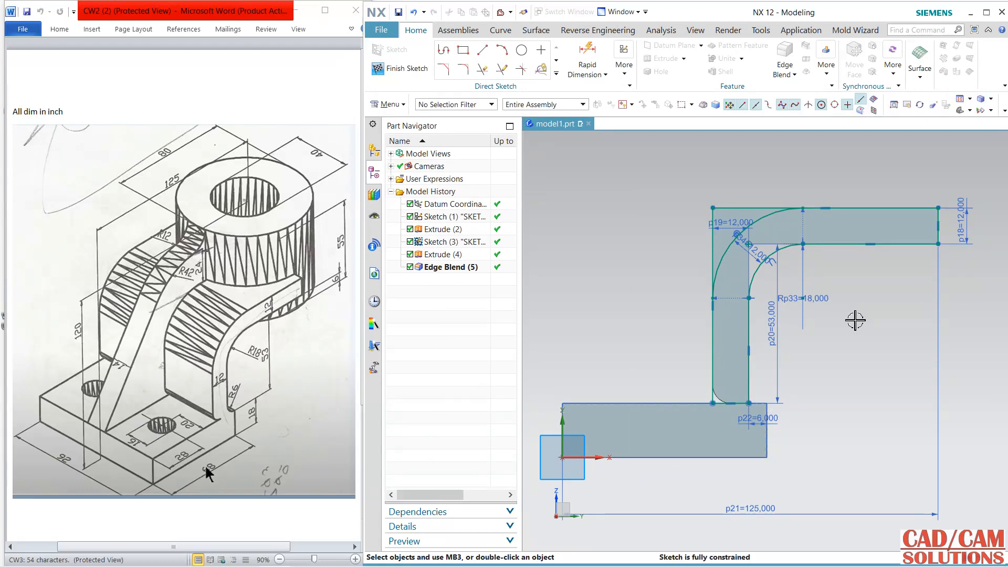
- Quick Trim the profile's square outer corner back to the offset arc and dismiss the sketch update notice
click(482, 69)
click(734, 208)
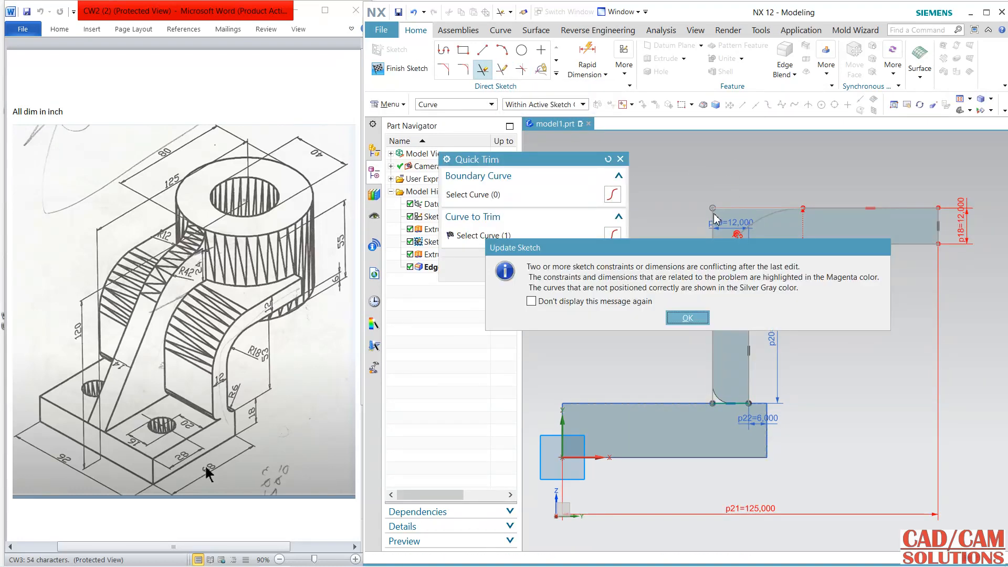
click(686, 317)
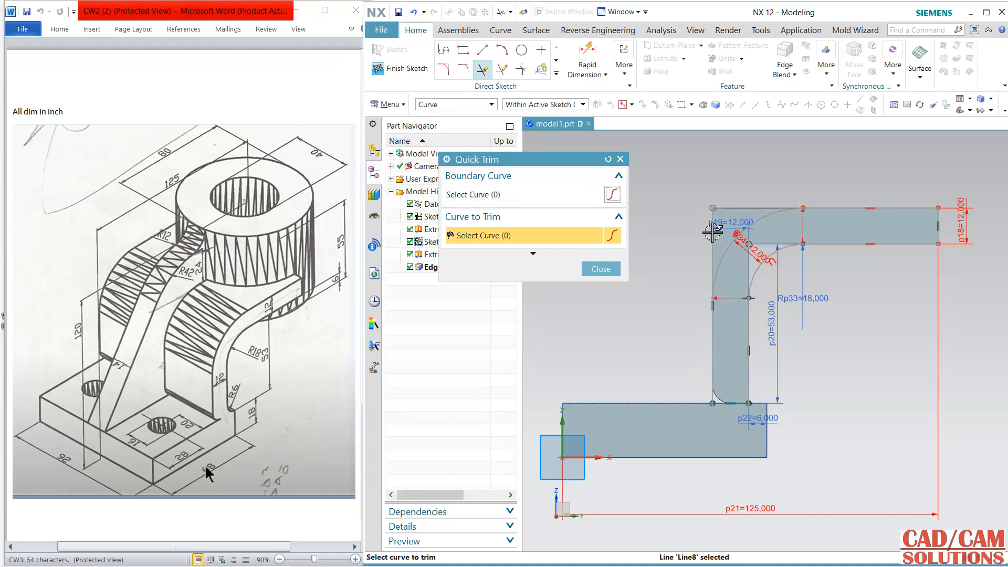
middle_click(659, 266)
- Delete the conflicting 12 in thickness dimensions of the vertical leg and the horizontal arm, keeping the arc's offset dimension
scroll(752, 261, up, 3)
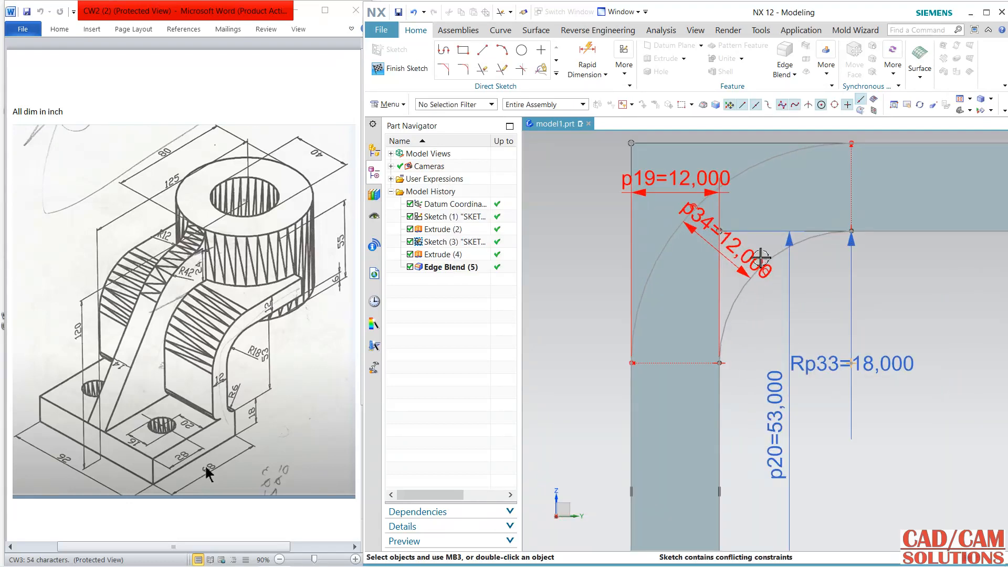
click(702, 183)
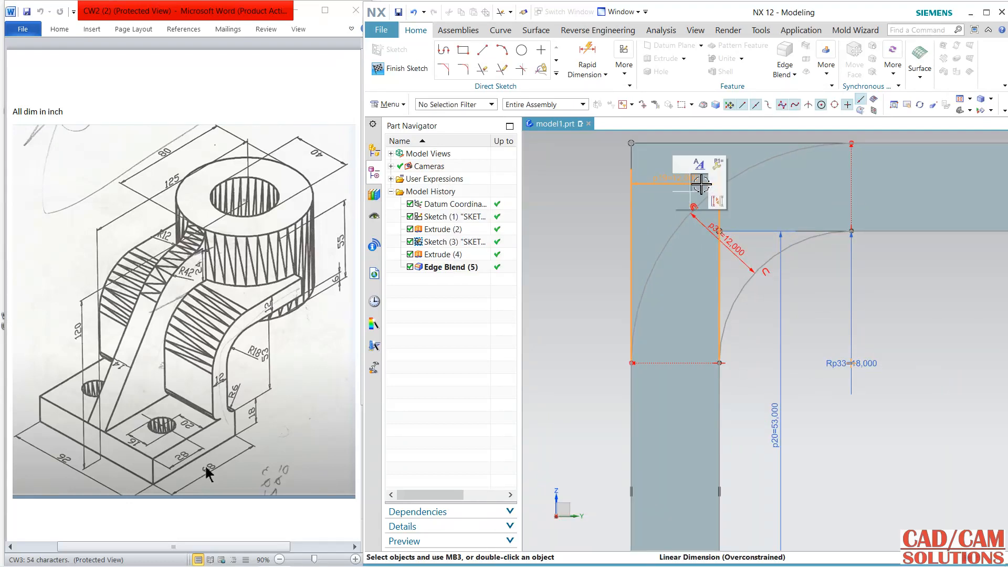
key(Delete)
scroll(826, 288, down, 2)
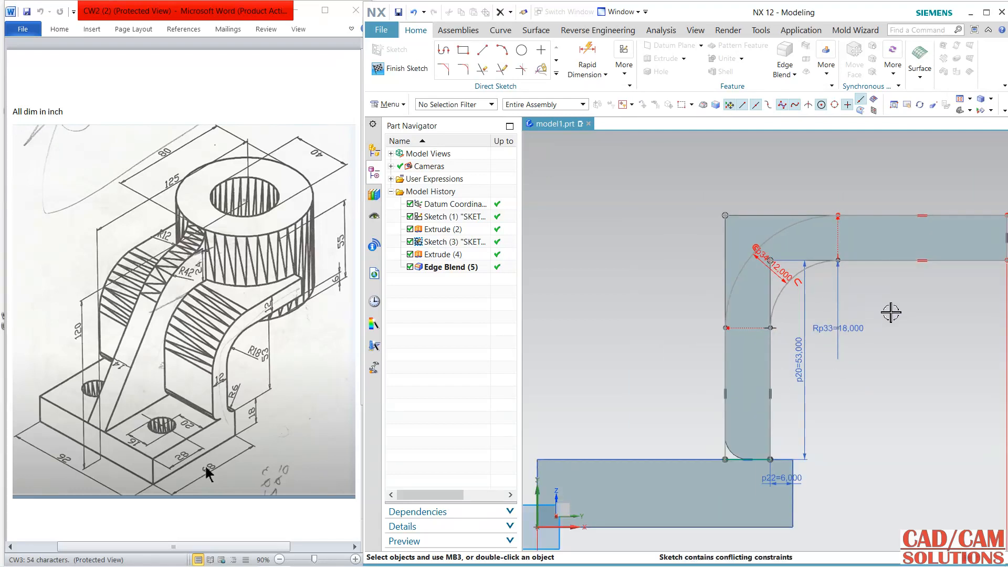
mouse_move(839, 293)
shift+middle_down()
mouse_move(808, 279)
mouse_move(795, 286)
shift+middle_up()
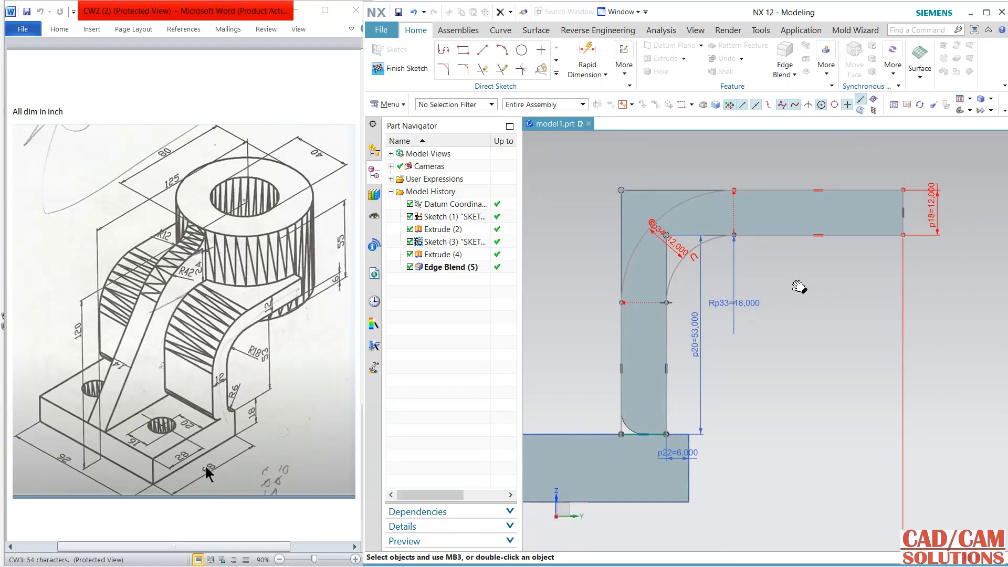
click(940, 204)
click(920, 205)
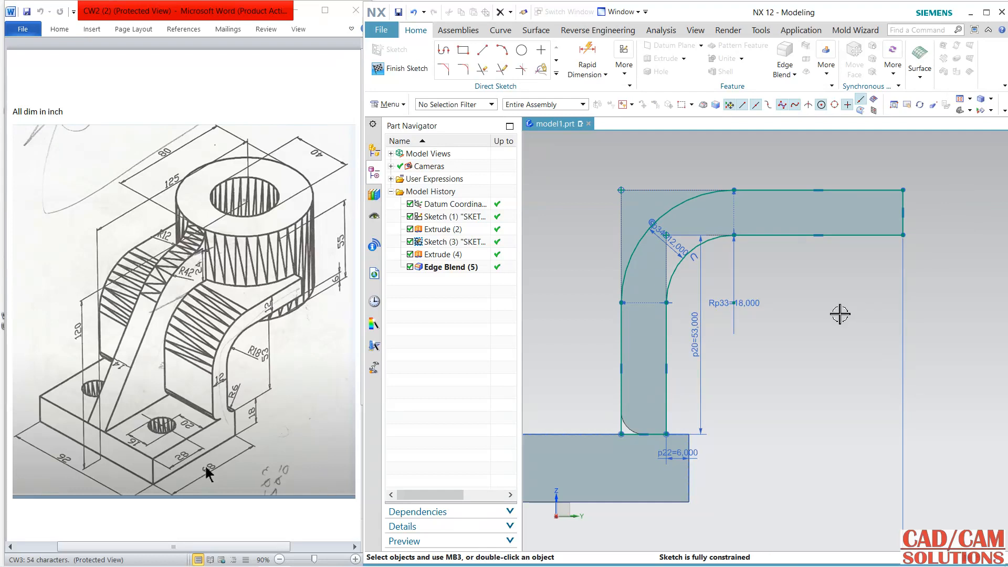
- Clear any selection and finish the arm's profile sketch to update the extruded body with the rounded corner
click(642, 212)
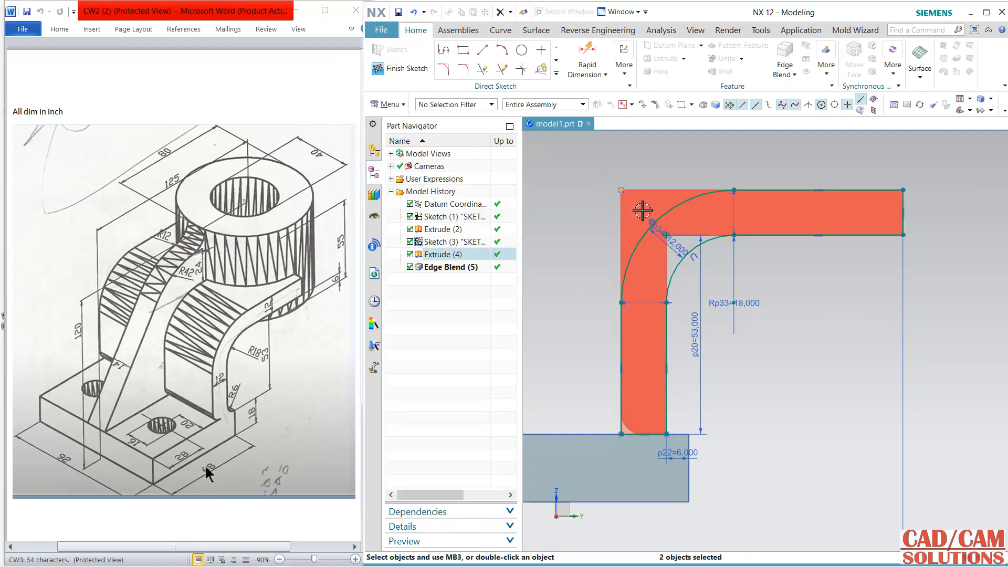
key(Escape)
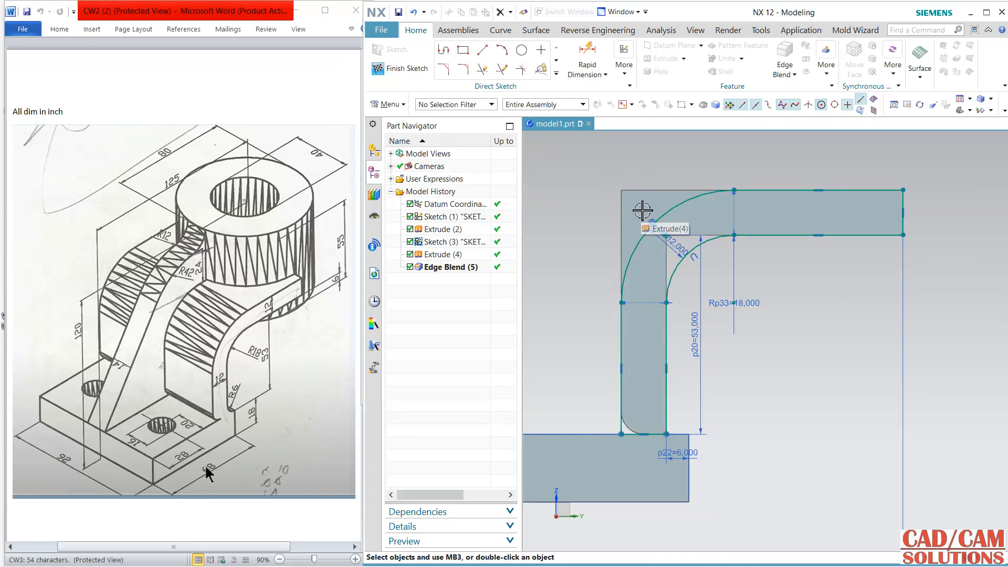
click(405, 70)
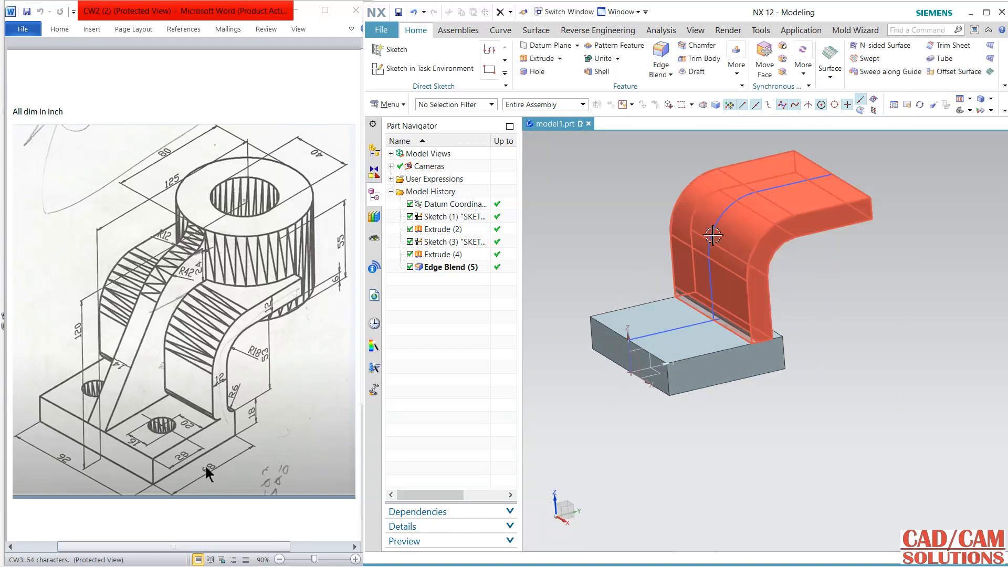
middle_drag(713, 235, 783, 308)
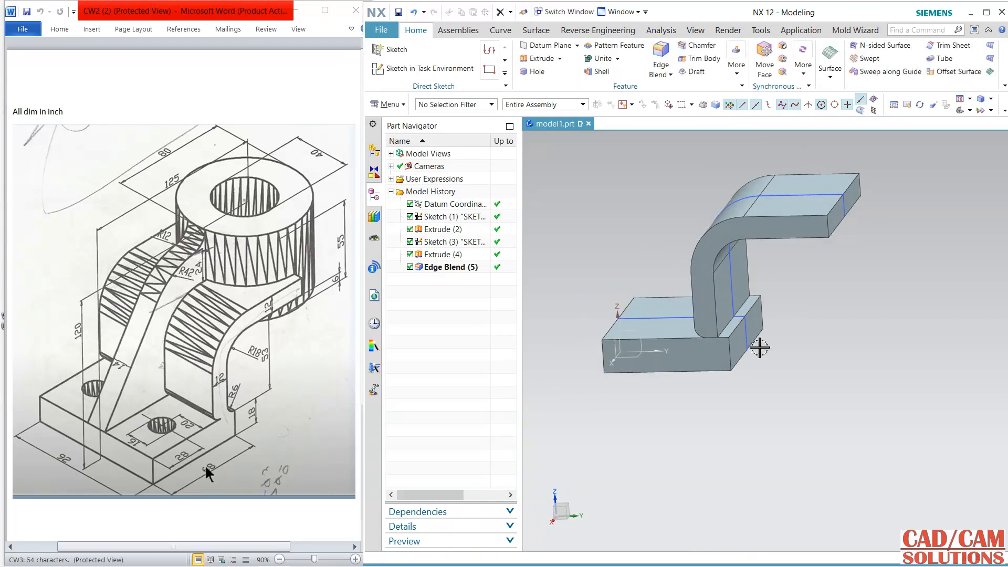
click(599, 58)
click(731, 313)
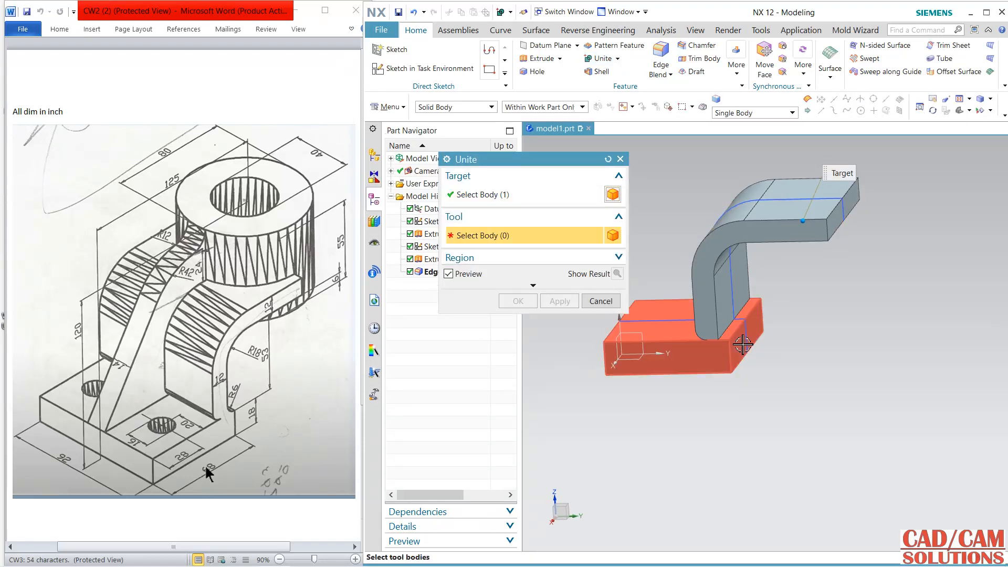
click(740, 357)
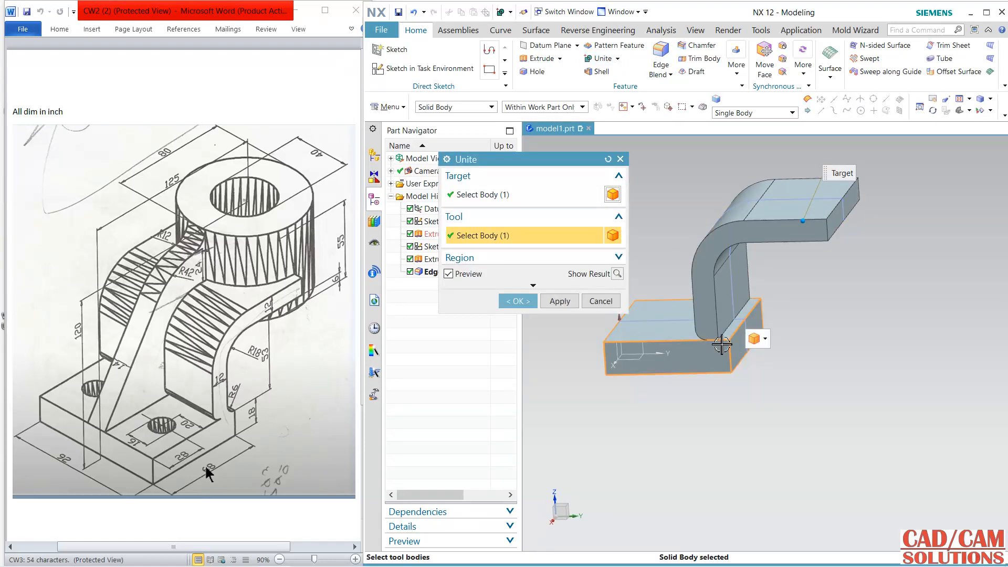
click(599, 301)
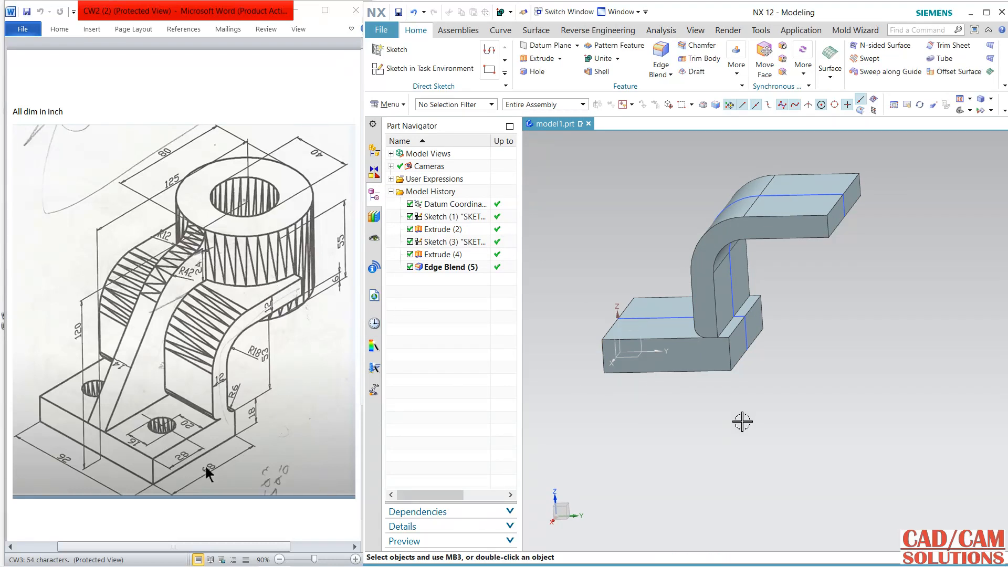
- Create a sketch on the horizontal arm's underside face, using the arm's centre line as the horizontal reference
middle_drag(742, 422, 756, 389)
middle_drag(776, 315, 718, 299)
click(429, 69)
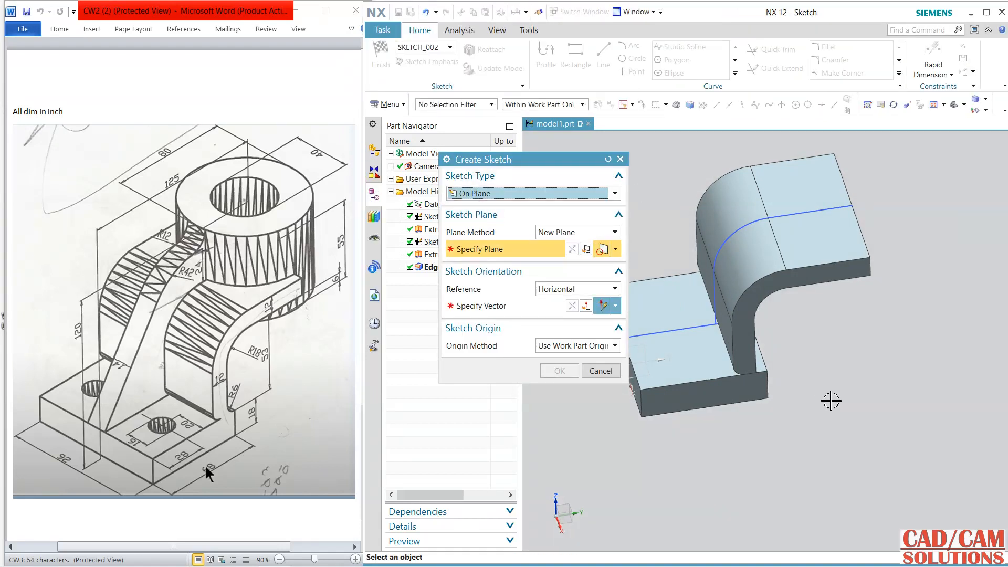
middle_drag(842, 410, 827, 228)
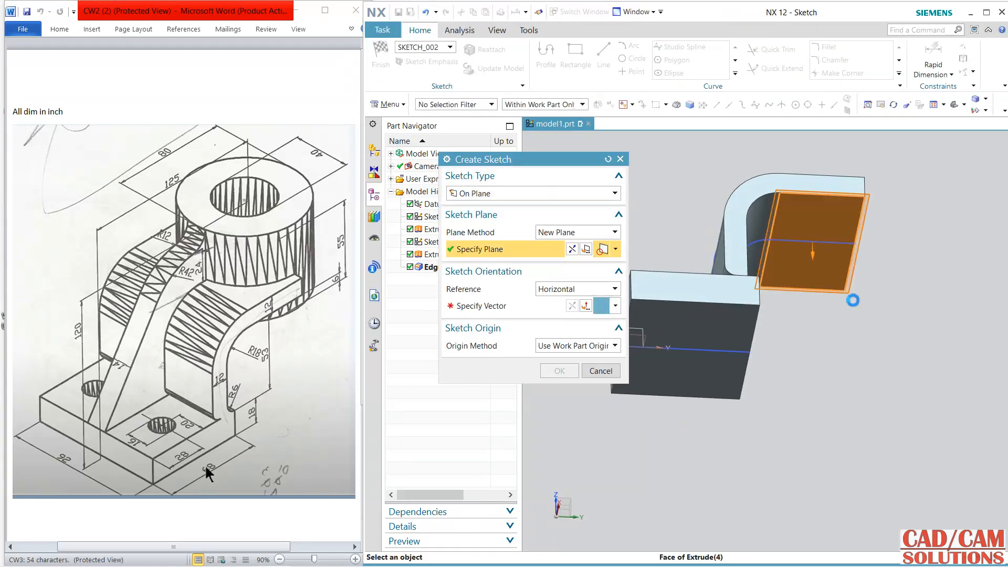
click(827, 227)
middle_drag(820, 366, 806, 288)
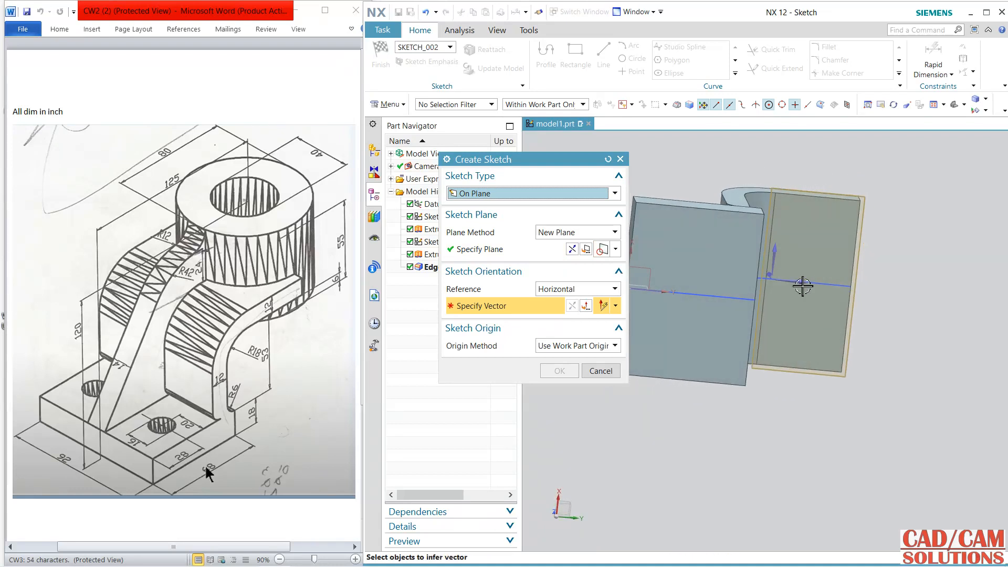
click(808, 284)
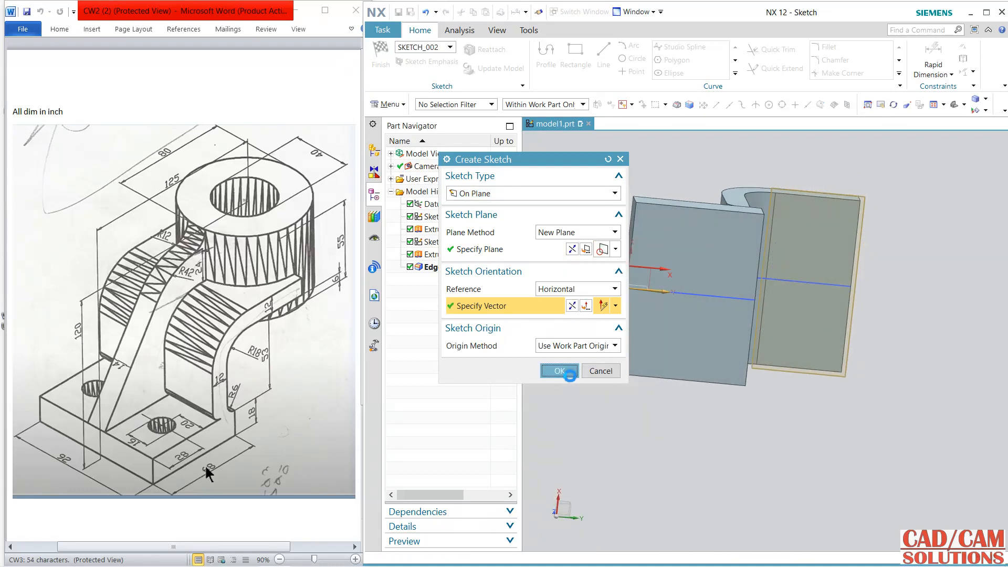
click(563, 370)
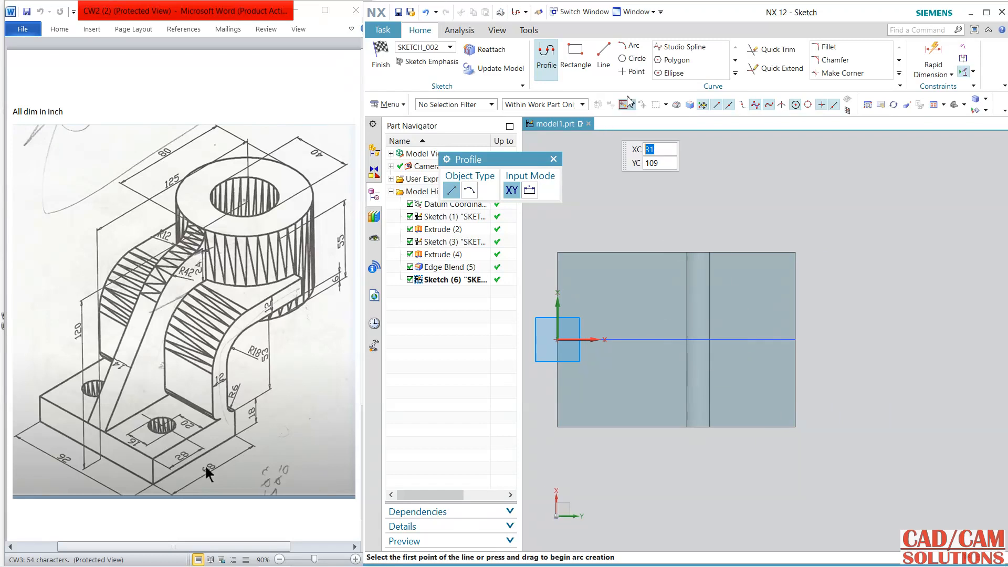
- Draw concentric 40 in and 80 in diameter circles centred on the midpoint of the arm's end edge, and finish the sketch
click(634, 58)
click(798, 341)
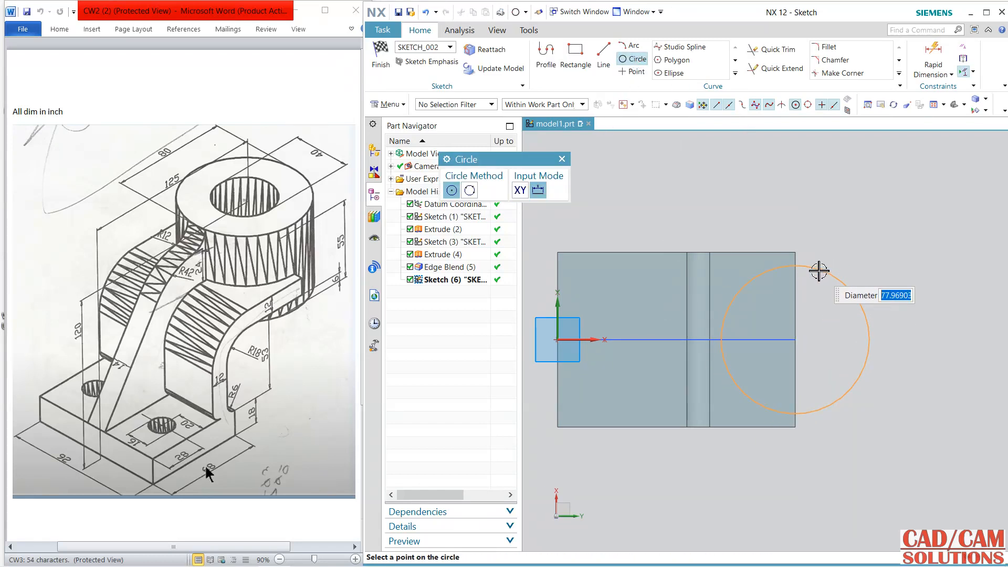
key(Return)
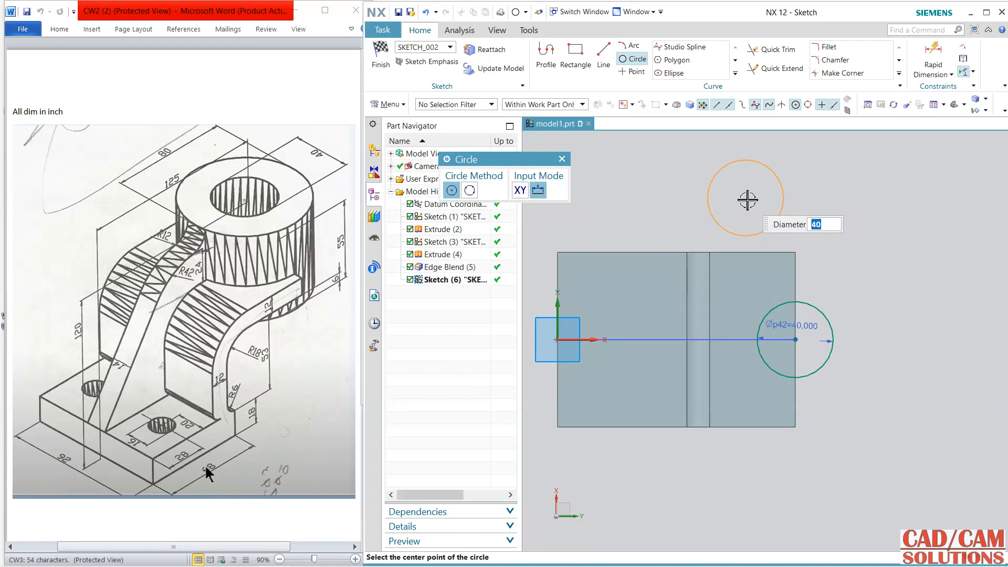
text(80)
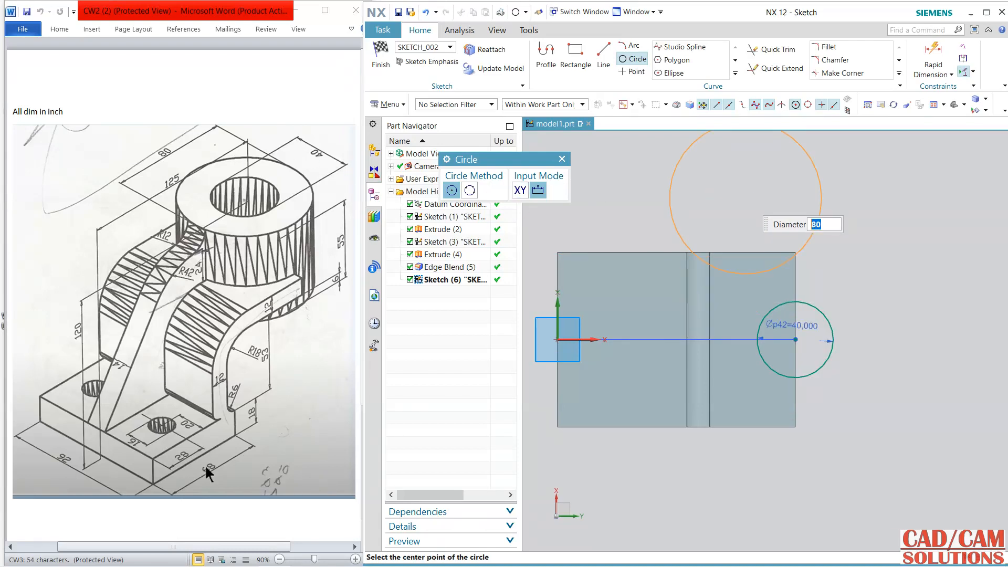
click(799, 342)
key(Escape)
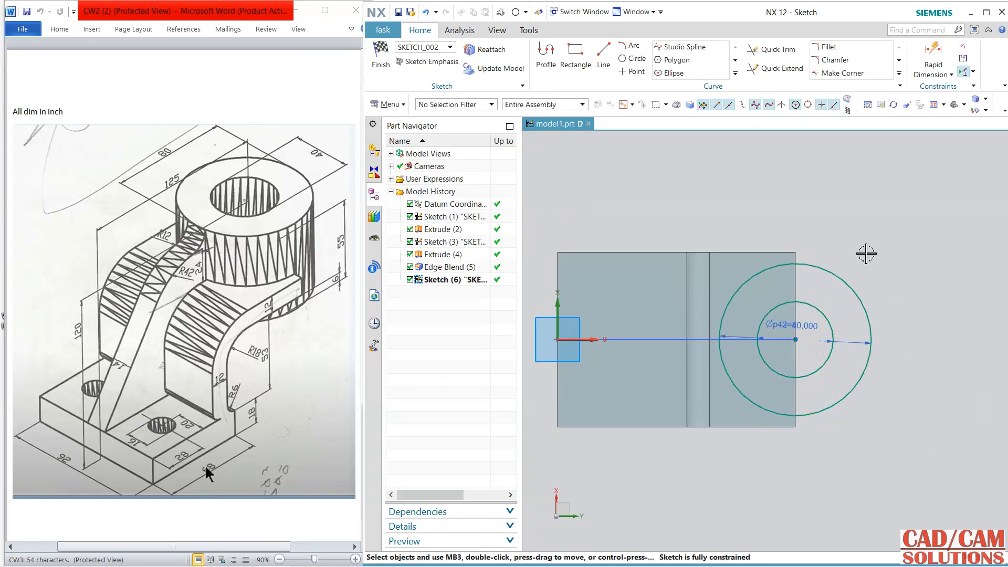
click(380, 55)
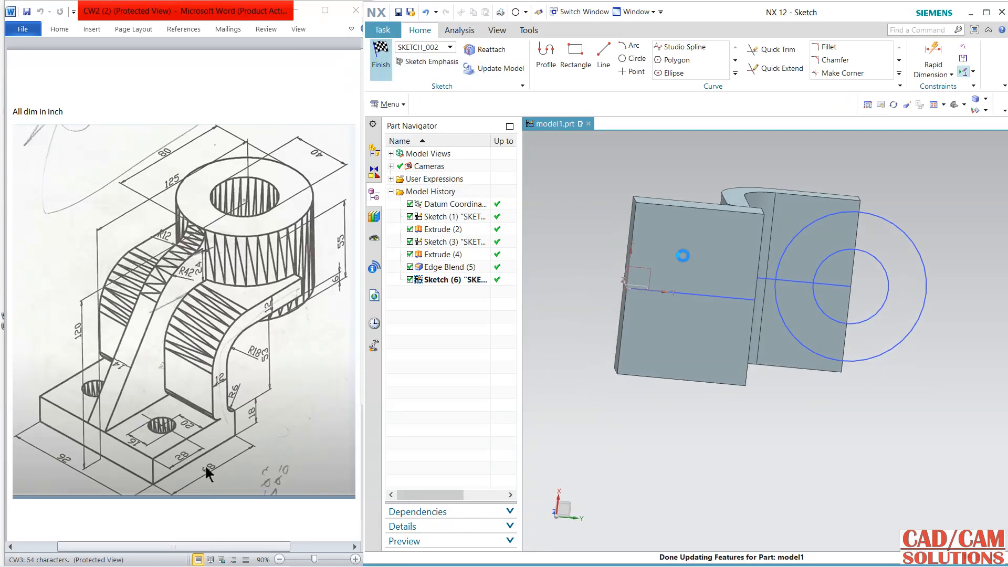
middle_drag(689, 255, 595, 166)
click(539, 58)
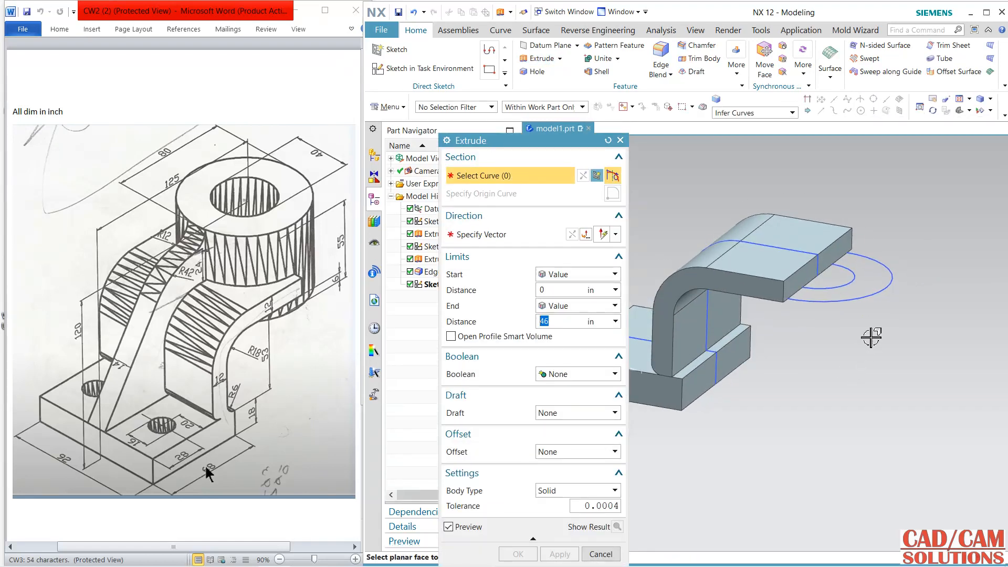
click(860, 304)
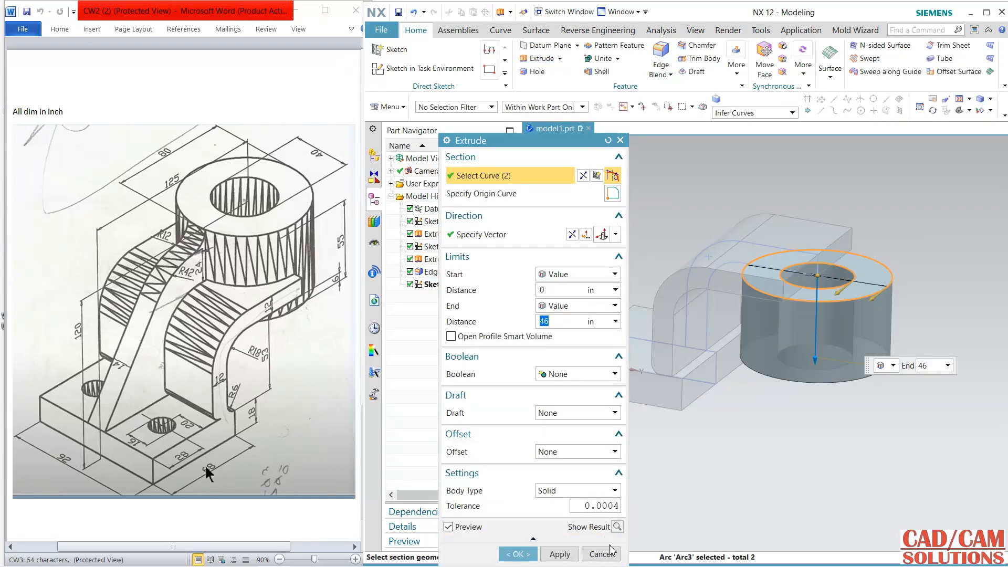
click(620, 140)
- Set up an extrusion of only the 80 in circle using the Single Curve rule, with an end distance of 6 in
click(538, 58)
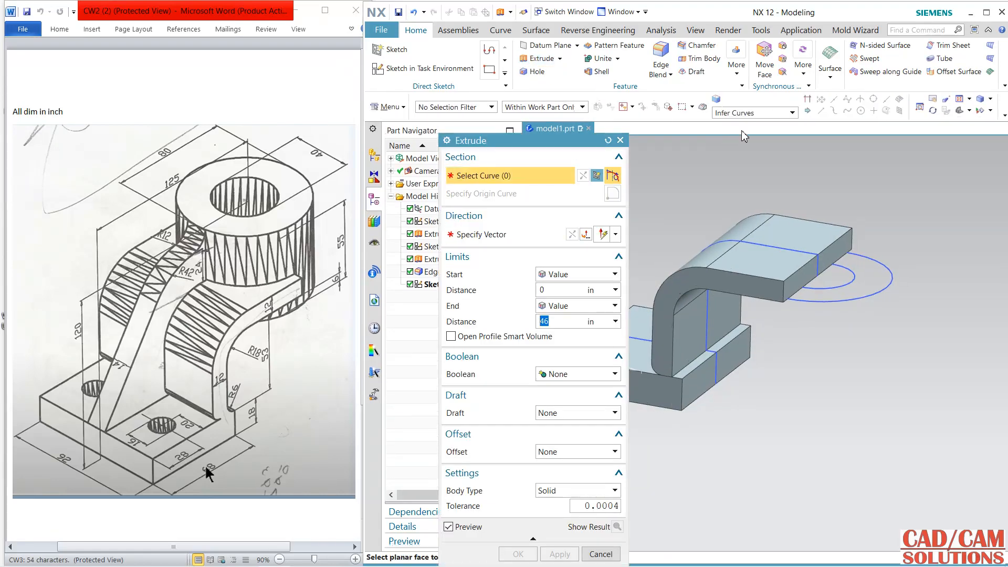
click(754, 112)
click(735, 126)
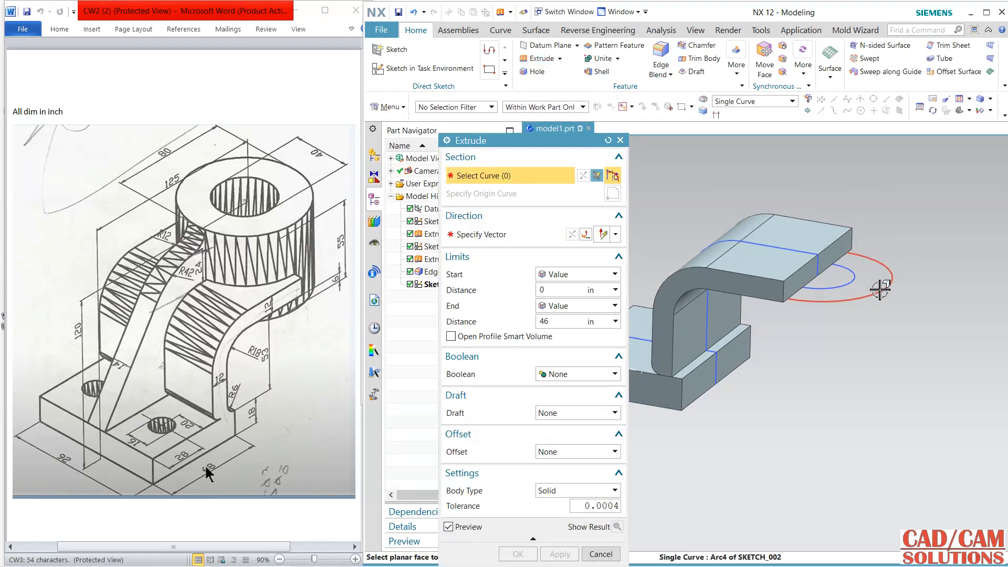
click(888, 282)
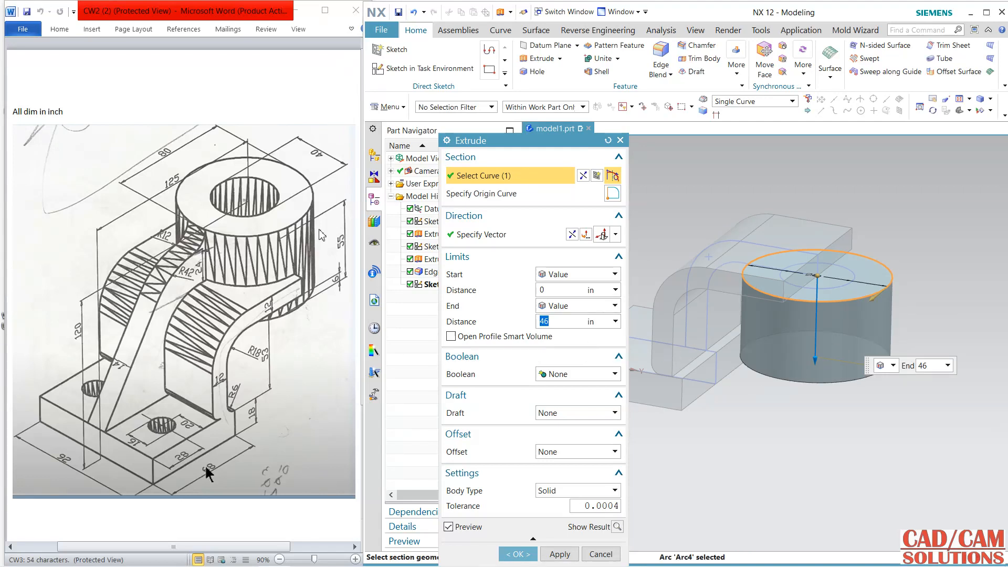
text(6)
key(Return)
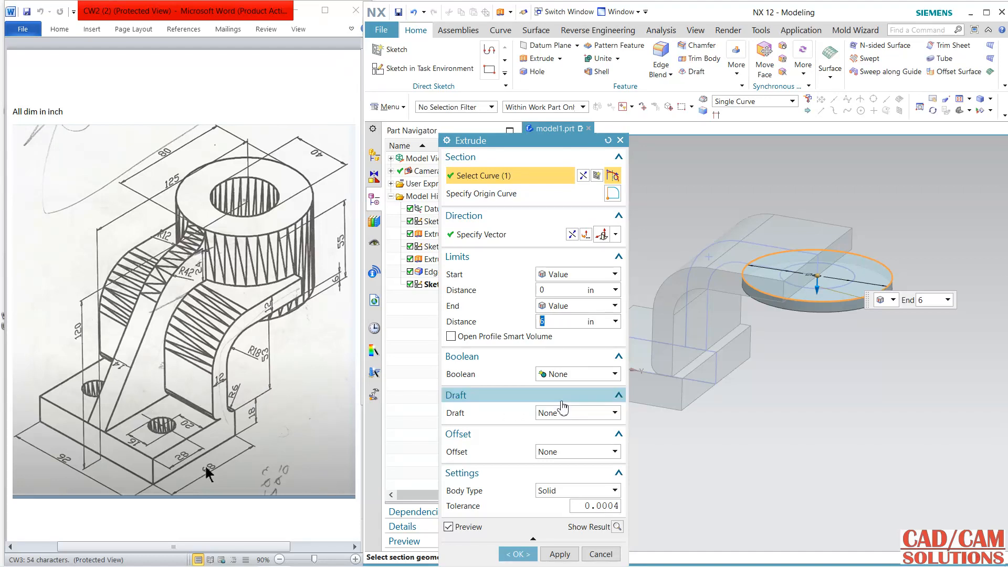
- Set the boss extrusion's start distance to -49 in, unite it with the arm body, and finish the extrusion
drag(496, 143, 470, 103)
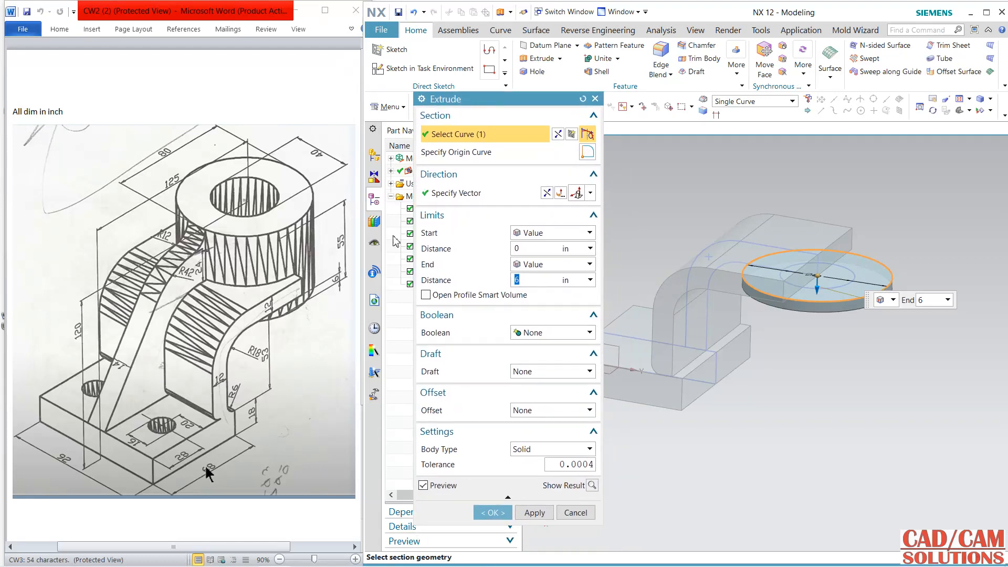
click(540, 250)
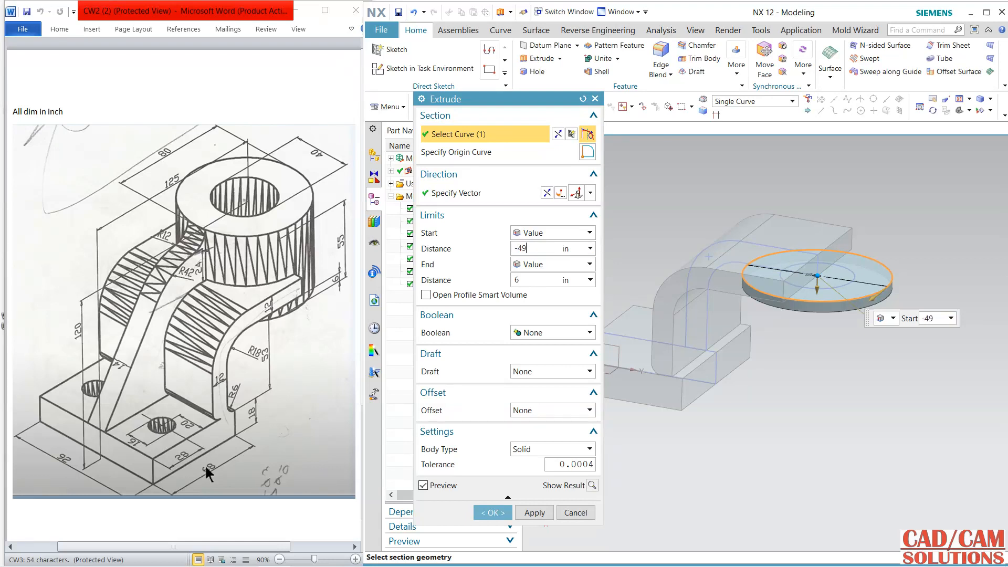
key(Return)
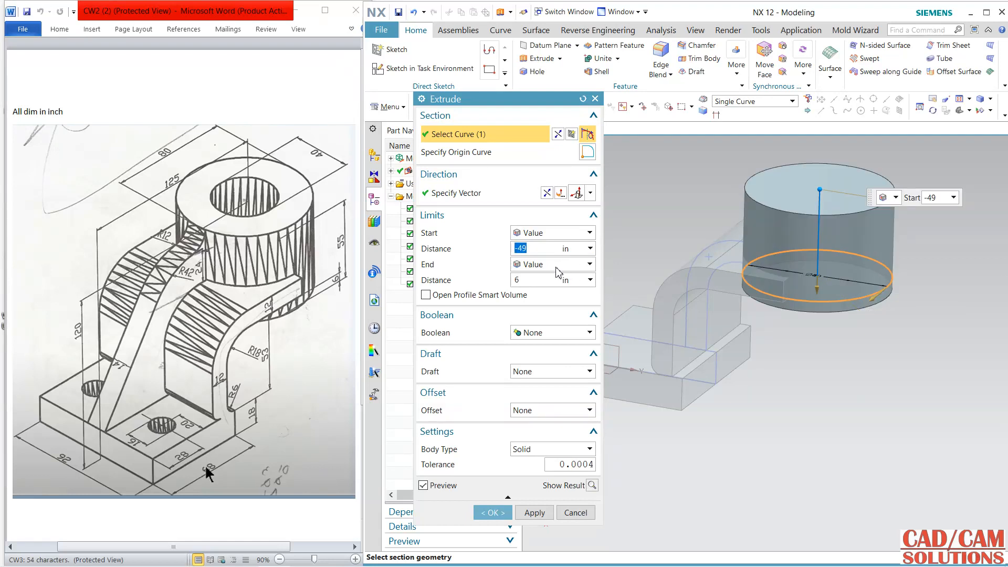
click(548, 333)
click(547, 357)
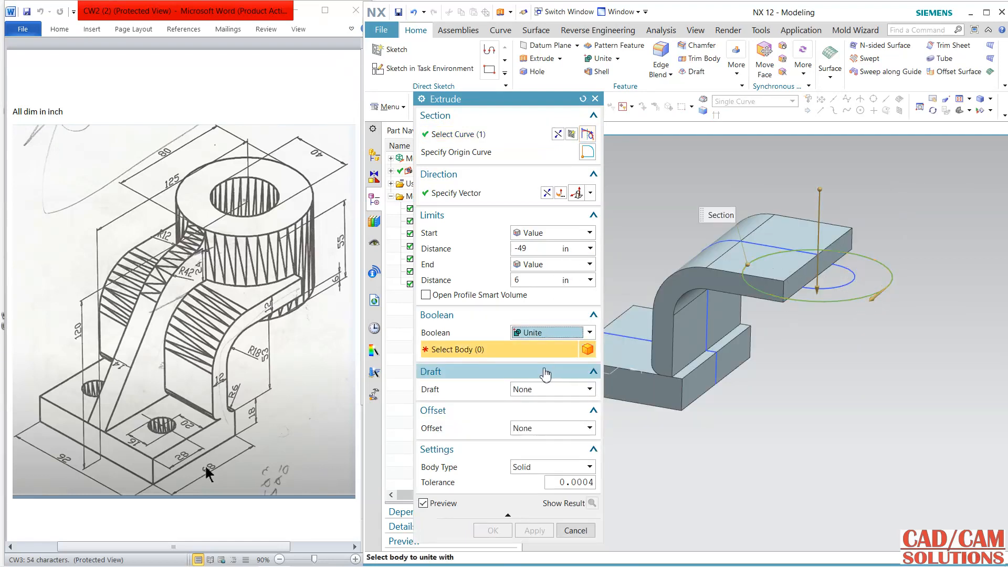
click(715, 353)
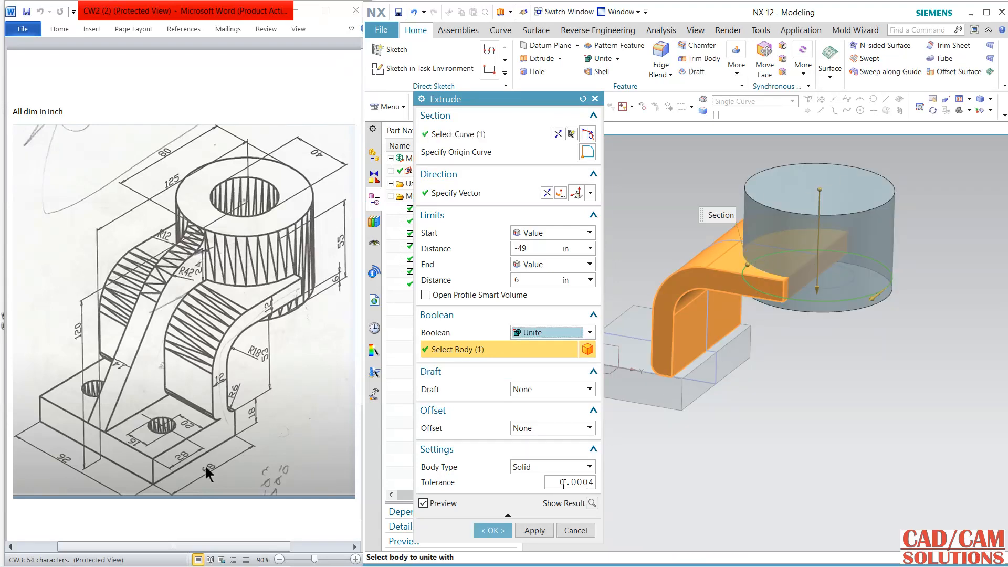
click(534, 531)
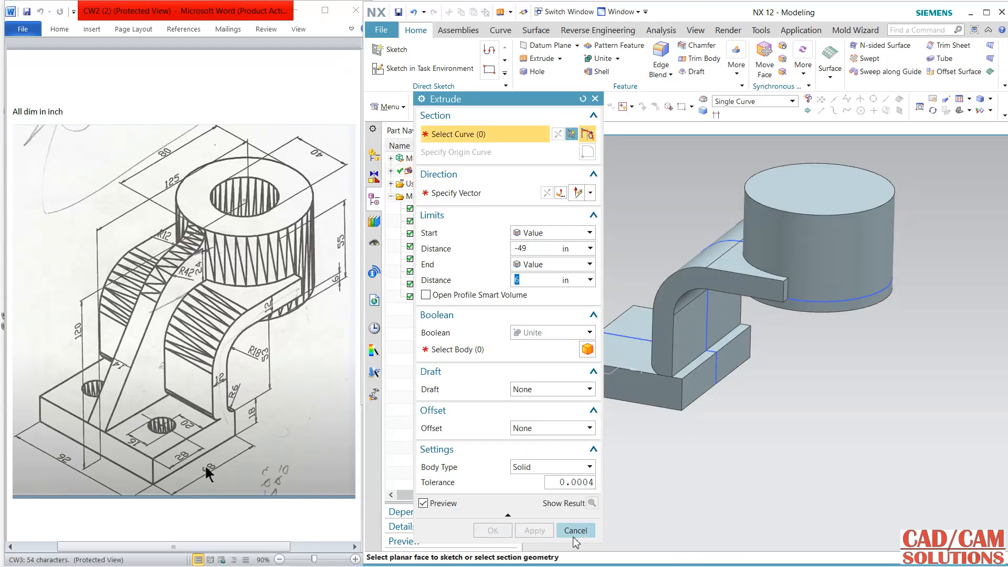
click(575, 533)
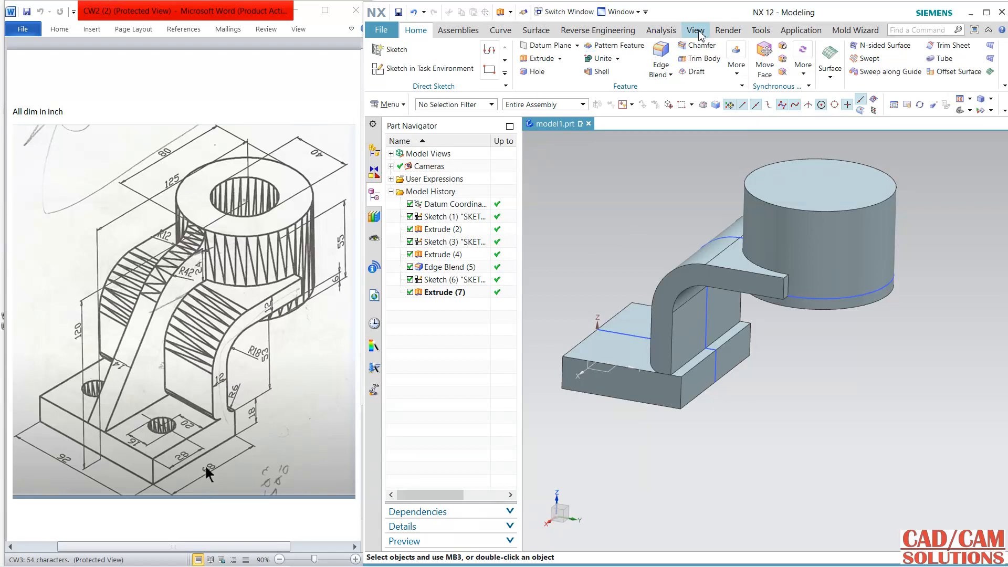
- Measure the projected vertical distance from the base's underside to the top face of the boss
click(661, 30)
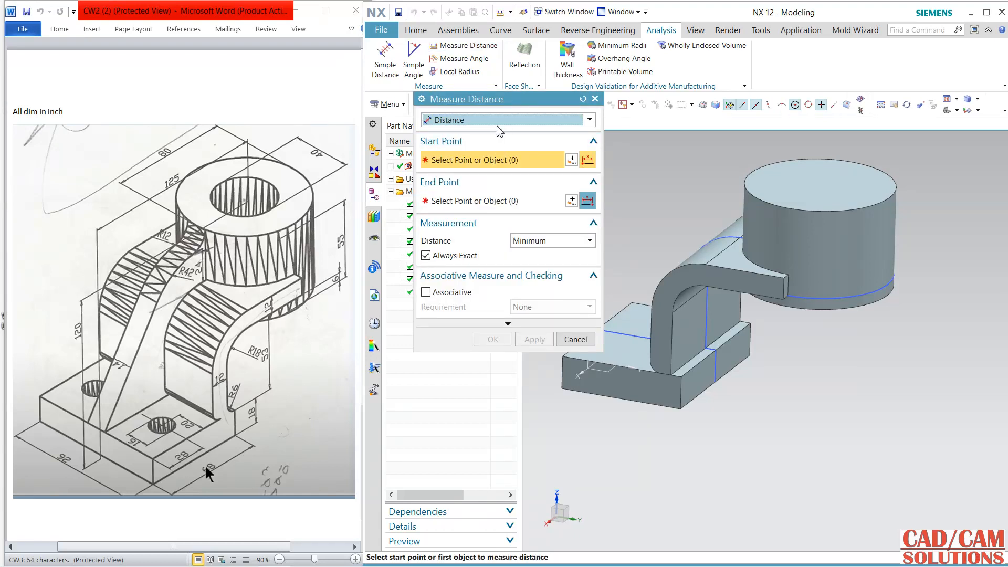
click(497, 122)
click(468, 146)
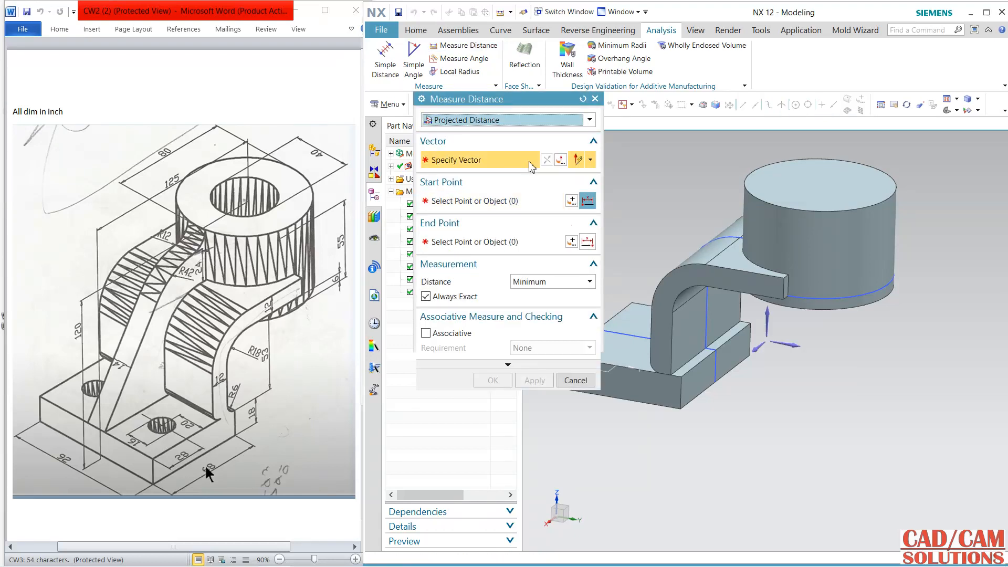
click(776, 330)
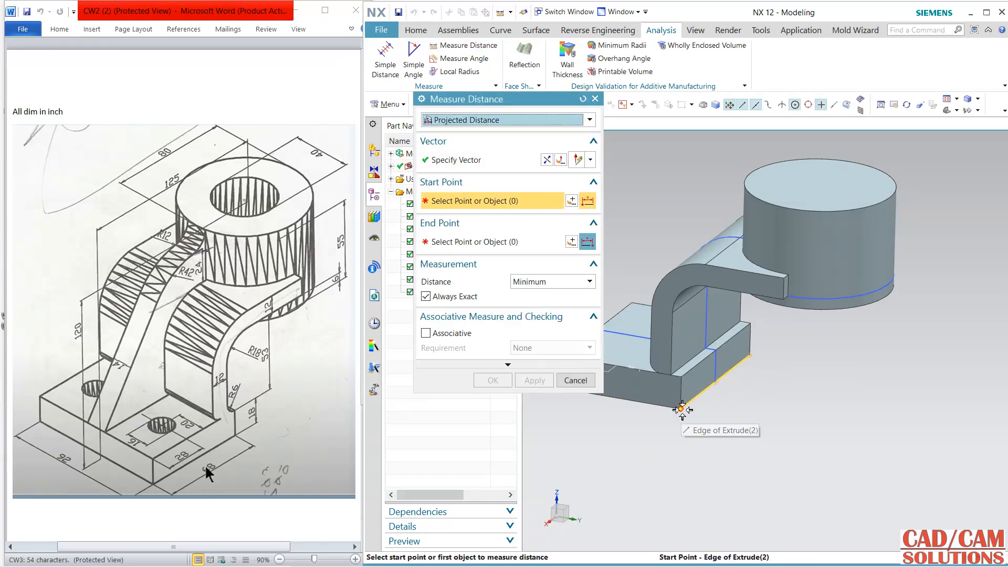
middle_drag(721, 419, 721, 375)
click(687, 378)
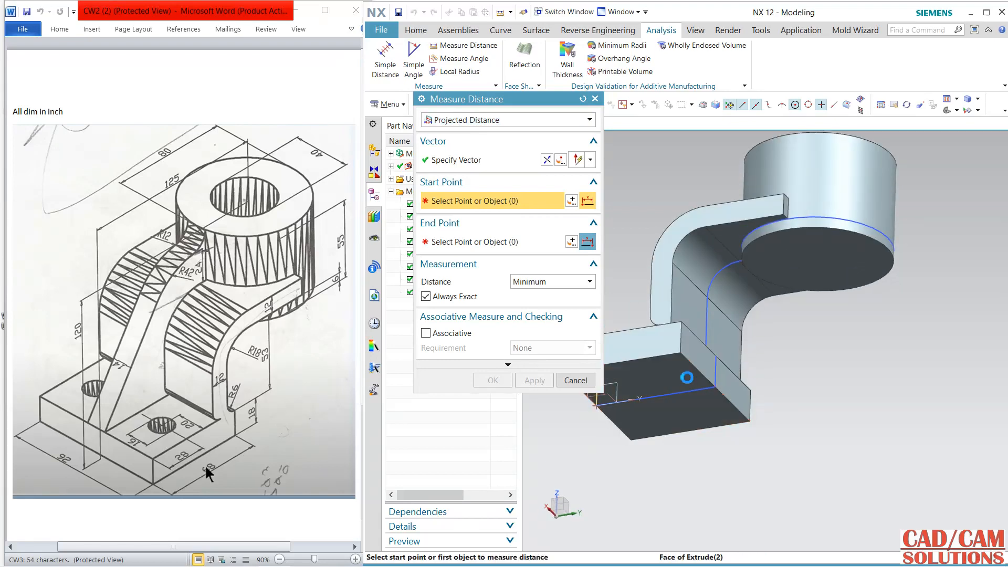
middle_drag(808, 315, 803, 359)
click(751, 173)
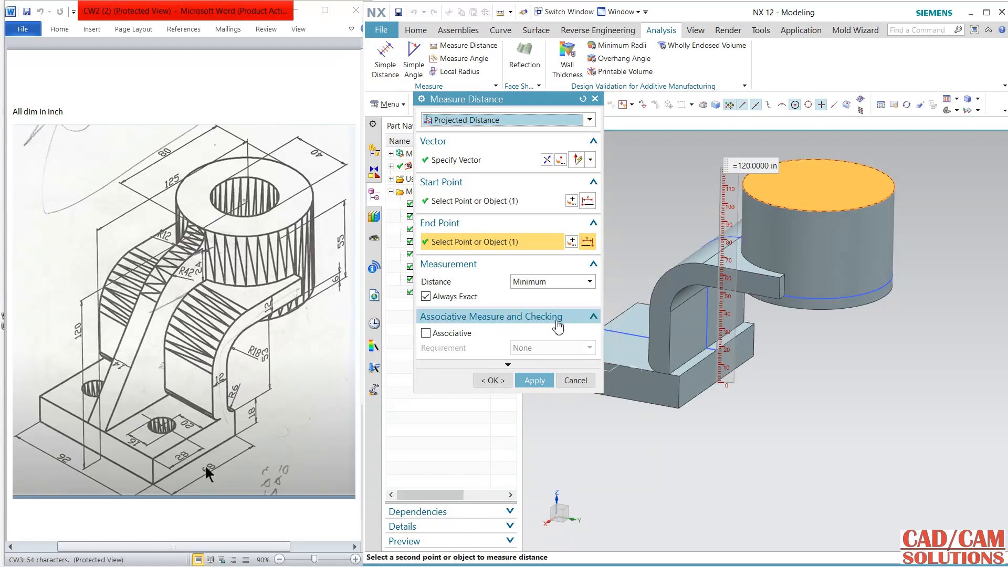
click(575, 381)
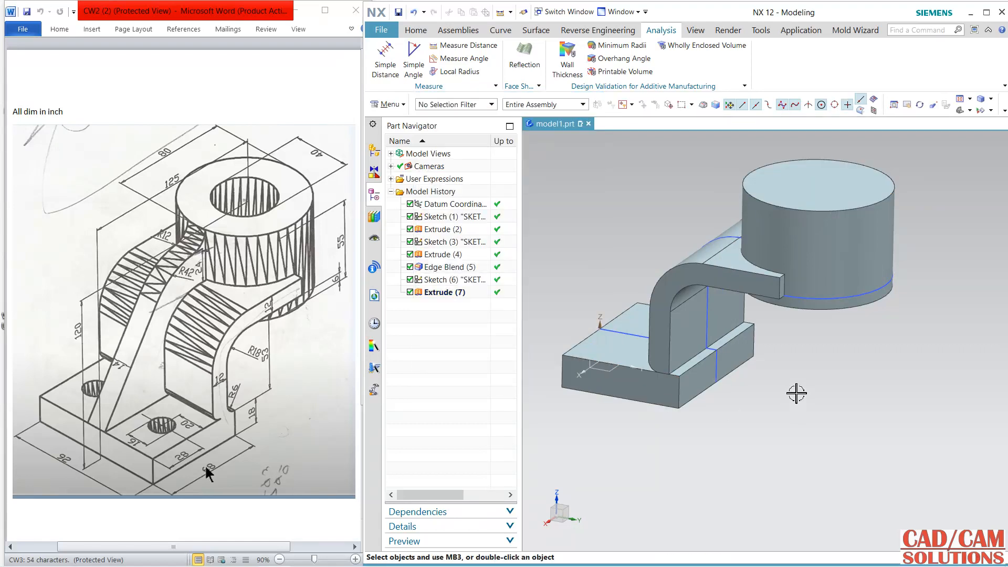
- In wireframe display, extrude the 40 in circle from -69 to 27 in and subtract it from the arm and boss body
middle_drag(797, 393, 795, 378)
right_drag(795, 378, 879, 405)
click(416, 30)
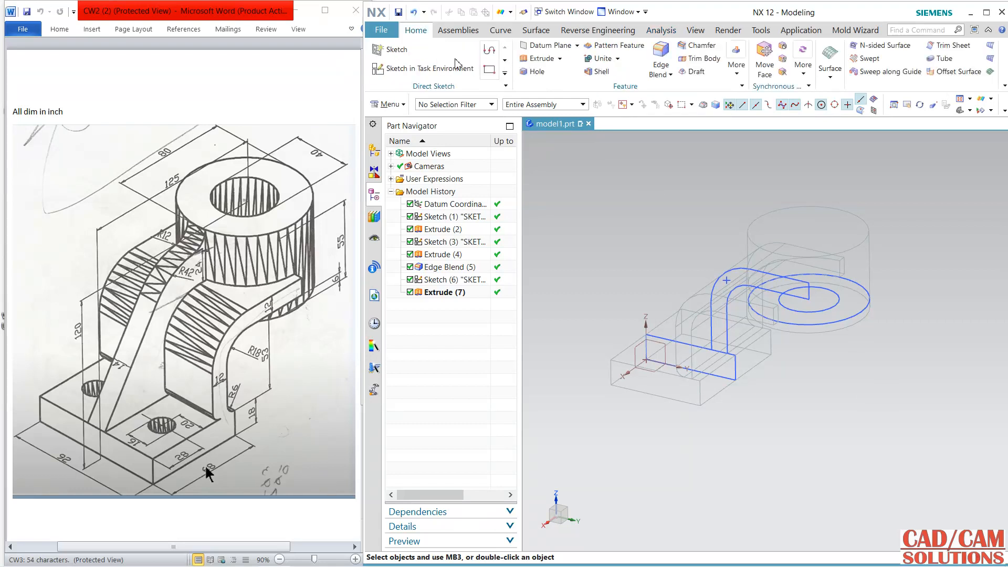
click(541, 58)
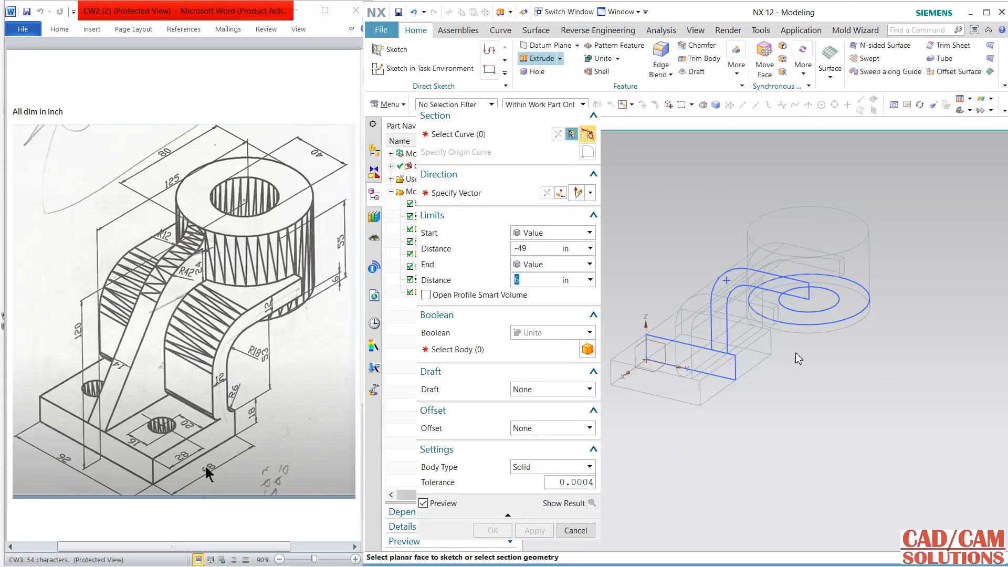
click(806, 314)
drag(811, 317, 809, 347)
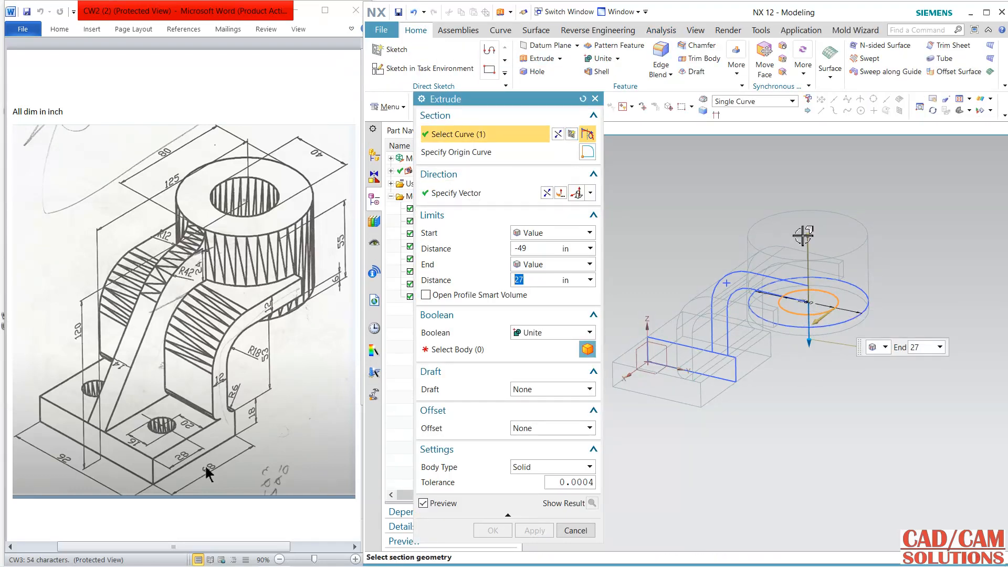
drag(808, 236, 808, 208)
click(542, 332)
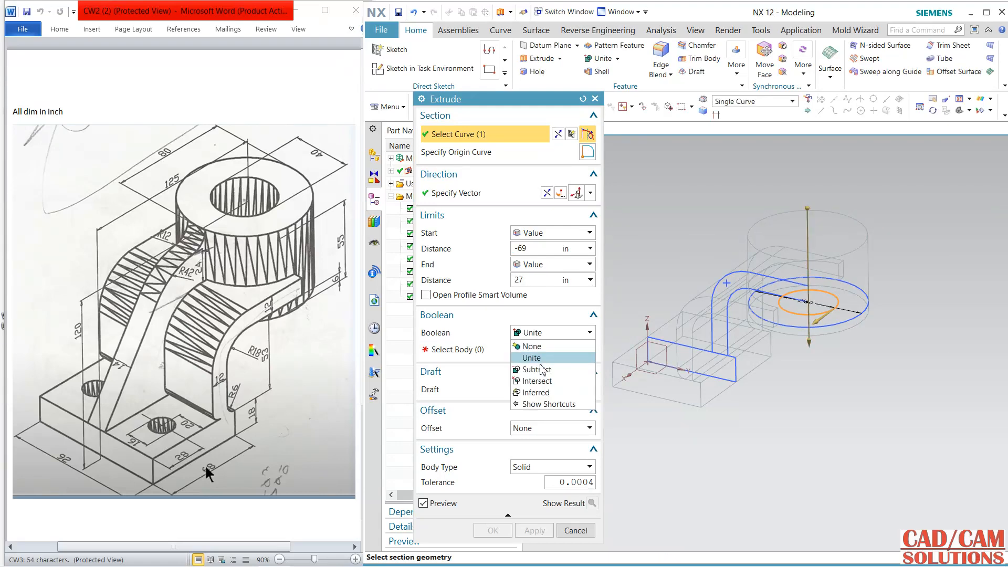
click(539, 367)
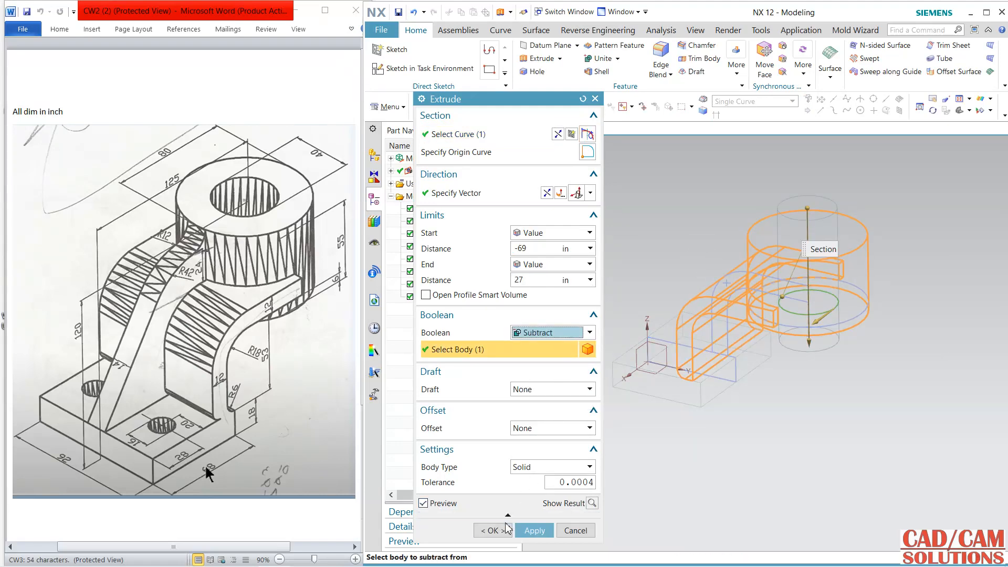
click(492, 531)
- Return the display to Shaded with Edges and view the bored boss
right_click(803, 415)
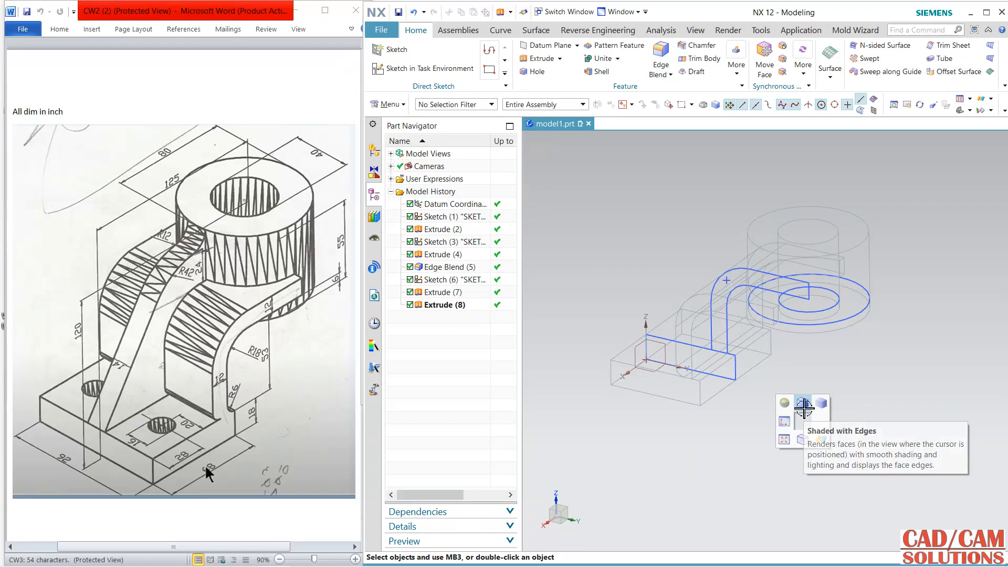
click(804, 407)
mouse_move(810, 381)
middle_down()
mouse_move(810, 409)
mouse_move(816, 374)
mouse_move(805, 371)
mouse_move(845, 337)
mouse_move(831, 364)
mouse_move(837, 355)
middle_up()
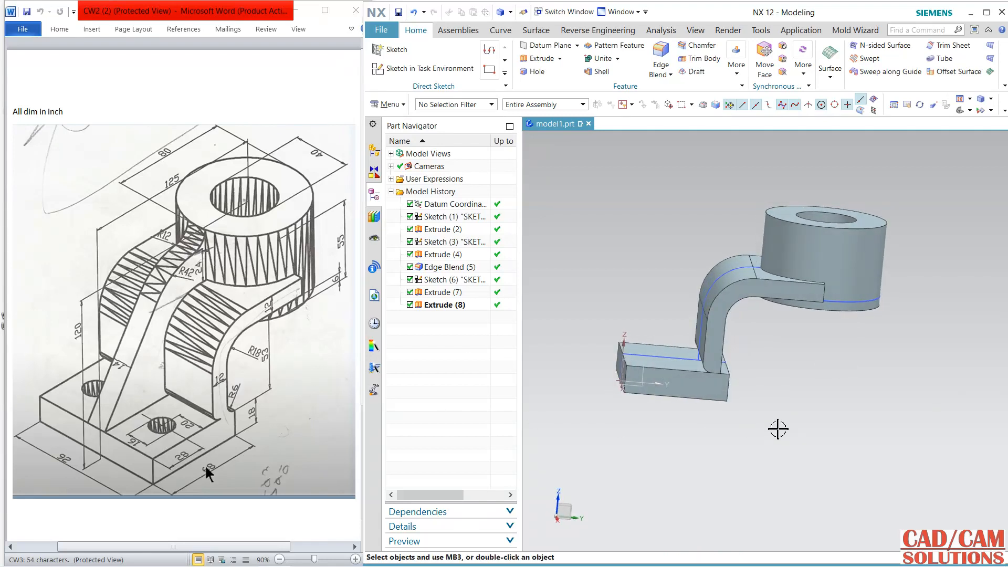
- Unite the arm and boss body with the base block
middle_drag(778, 429, 766, 404)
click(602, 58)
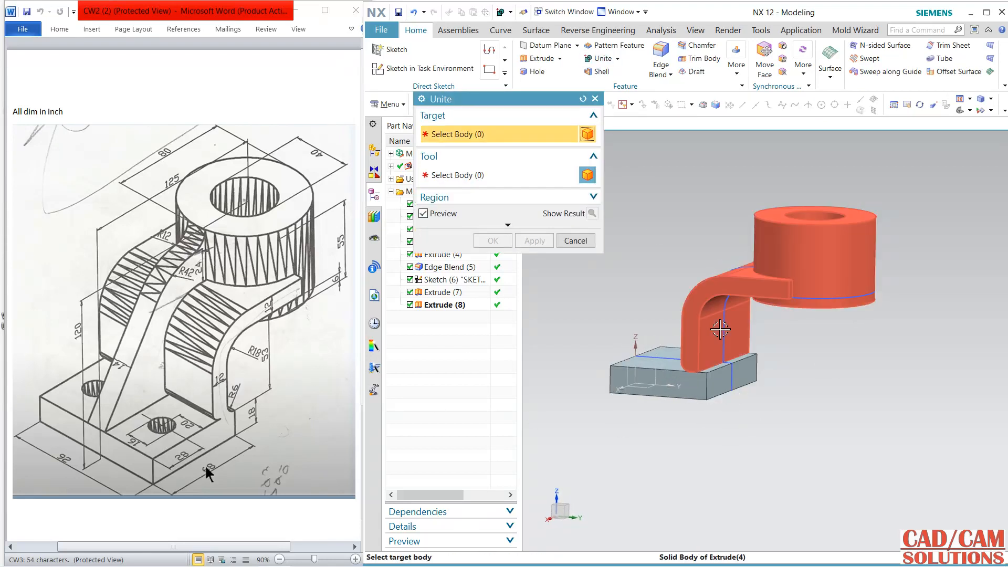
click(720, 329)
click(683, 377)
click(492, 240)
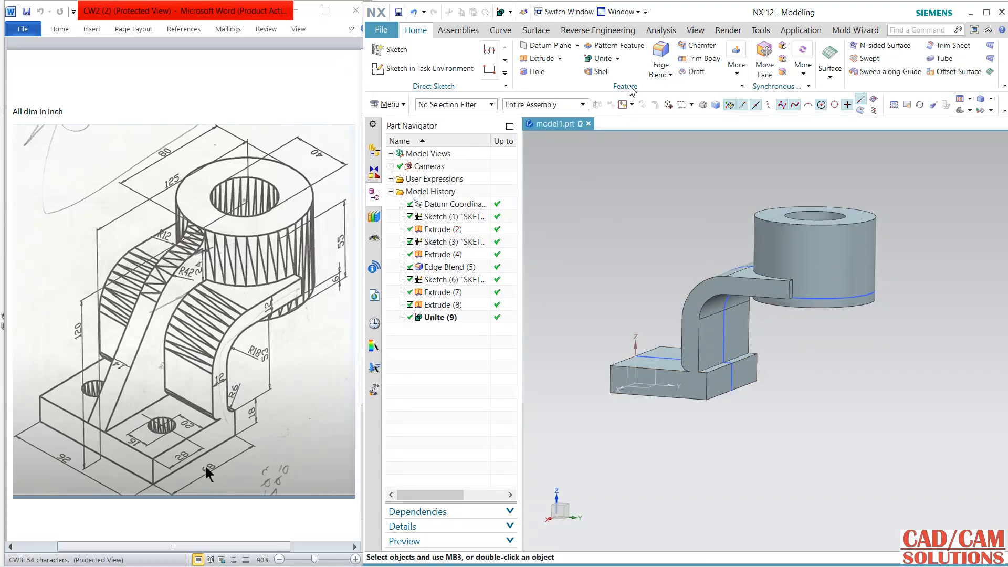
- Add a 6 in edge blend where the arm's inner vertical face meets the top of the base
click(660, 59)
scroll(712, 371, up, 5)
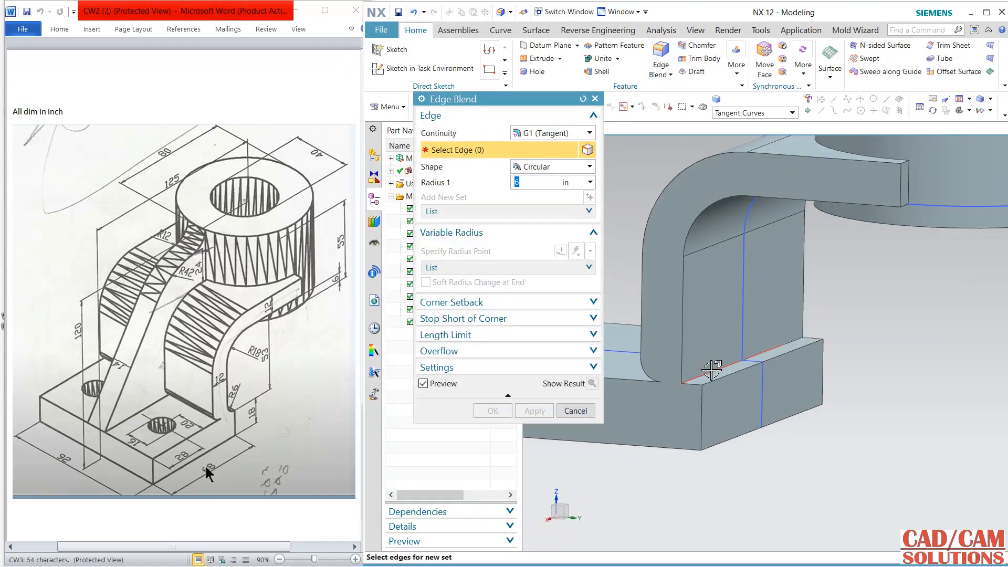
click(765, 359)
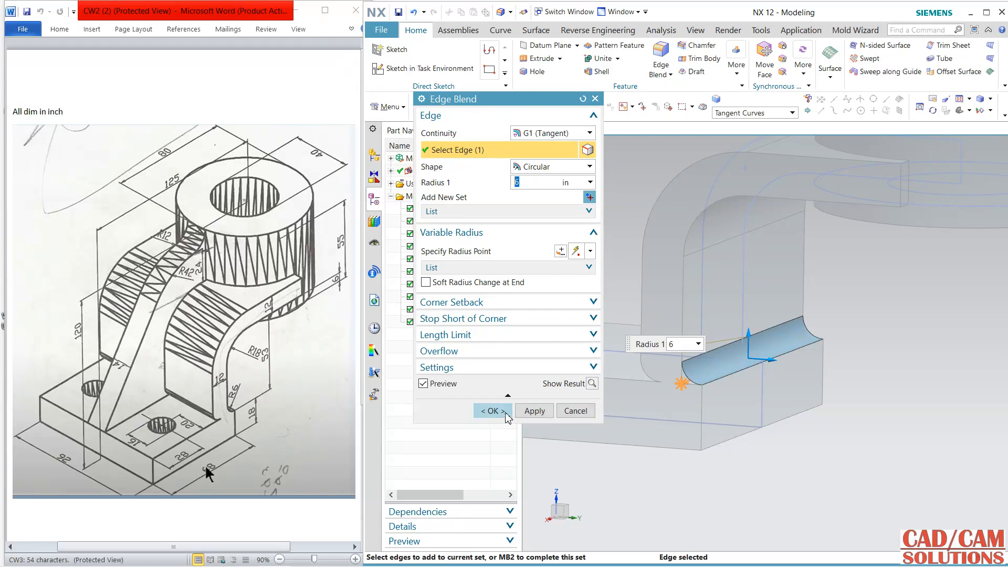
click(493, 410)
- Create a sketch on the YZ datum plane with the default horizontal orientation
middle_drag(778, 441, 794, 387)
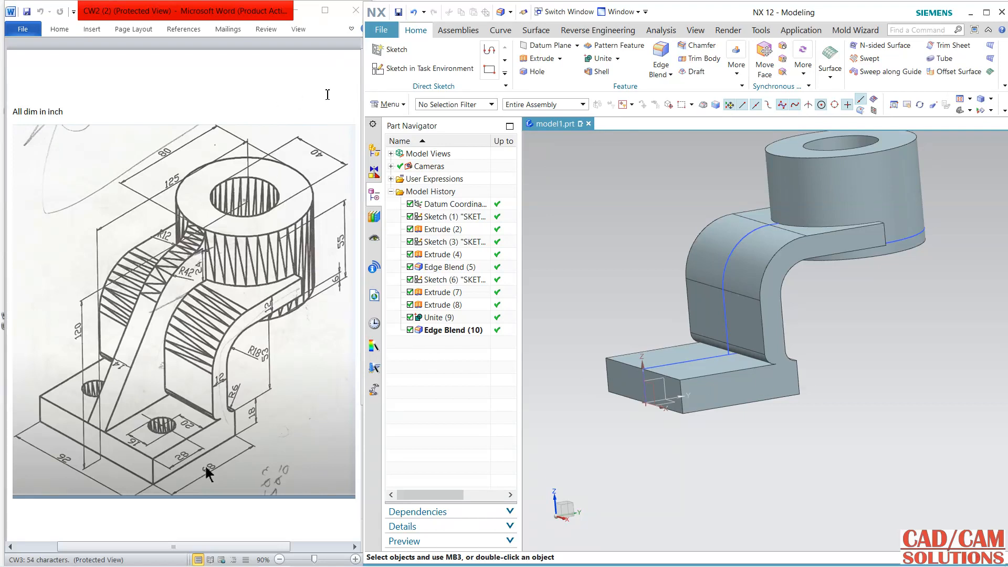
click(399, 69)
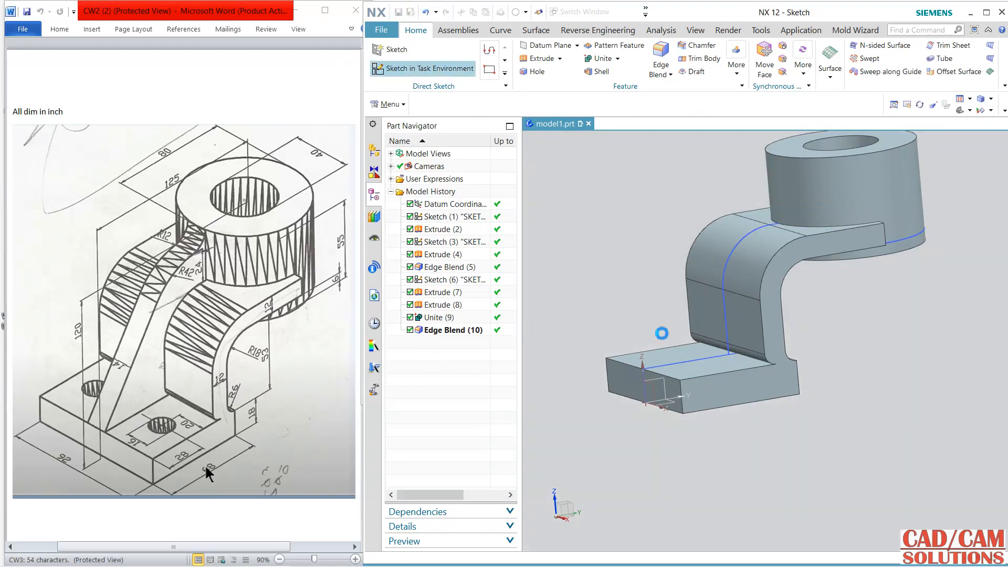
click(664, 386)
middle_click(843, 319)
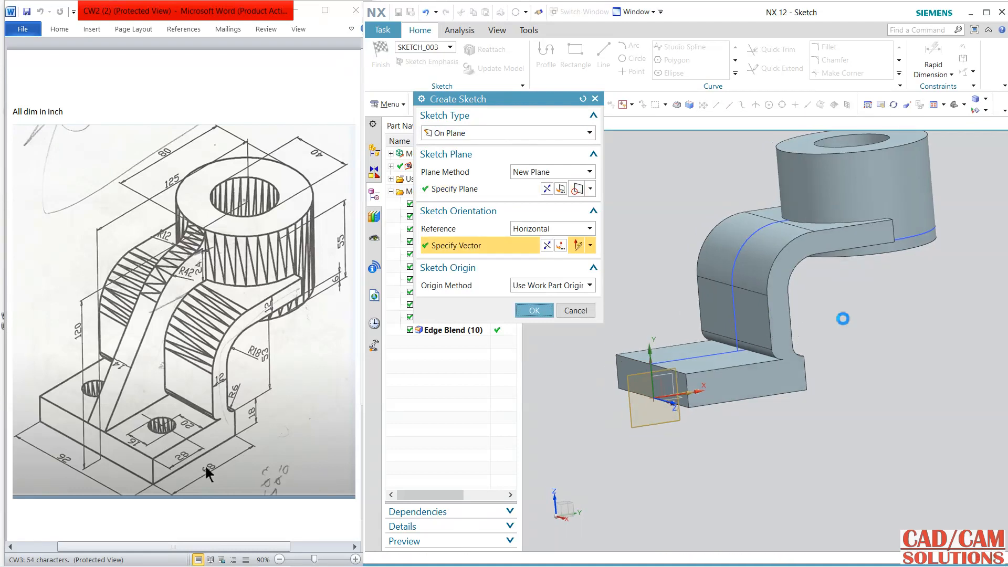
- Sketch a vertical line along the boss's side facing the arm bend, from its top edge to its bottom edge
shift+middle_drag(765, 270, 607, 347)
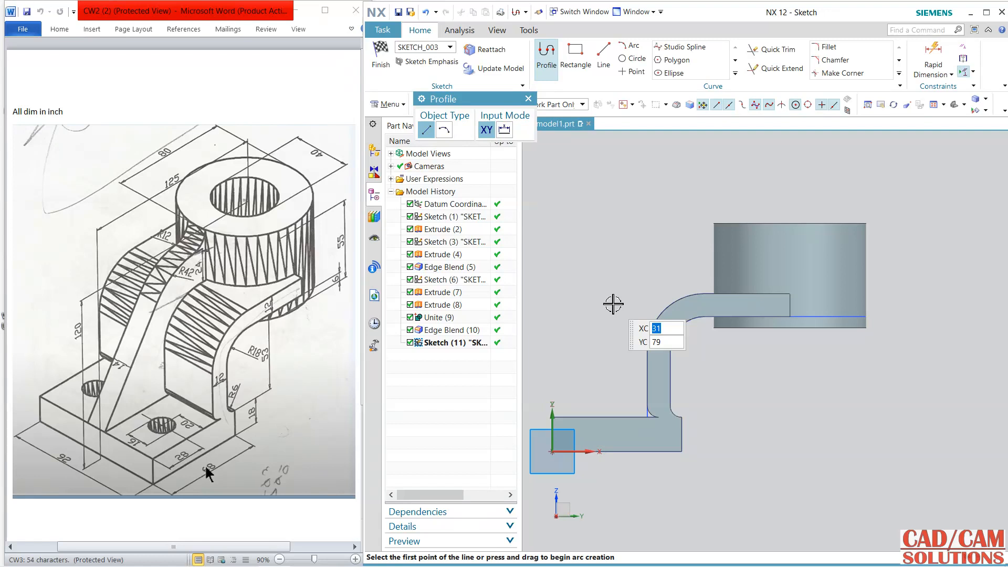
scroll(714, 294, up, 1)
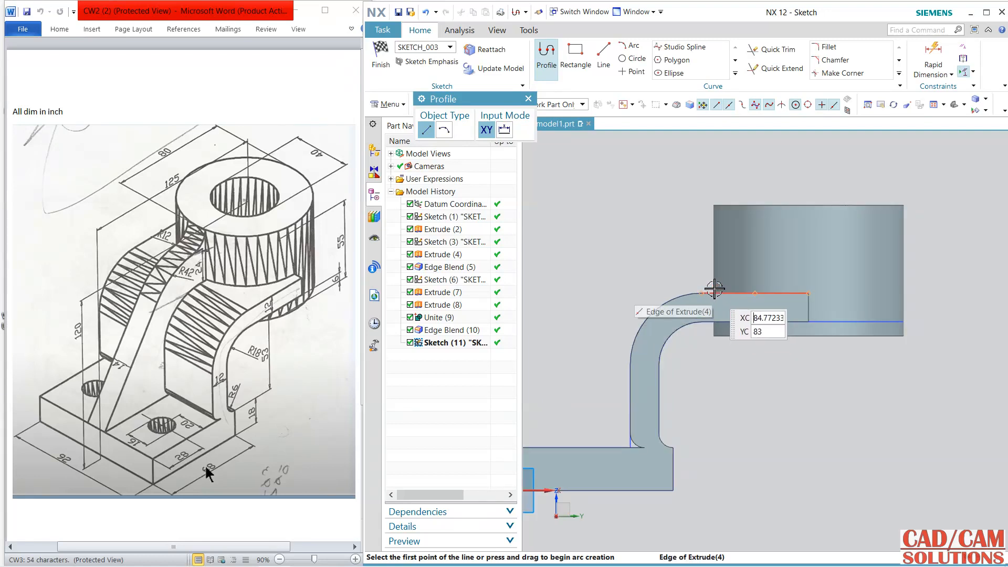
click(715, 205)
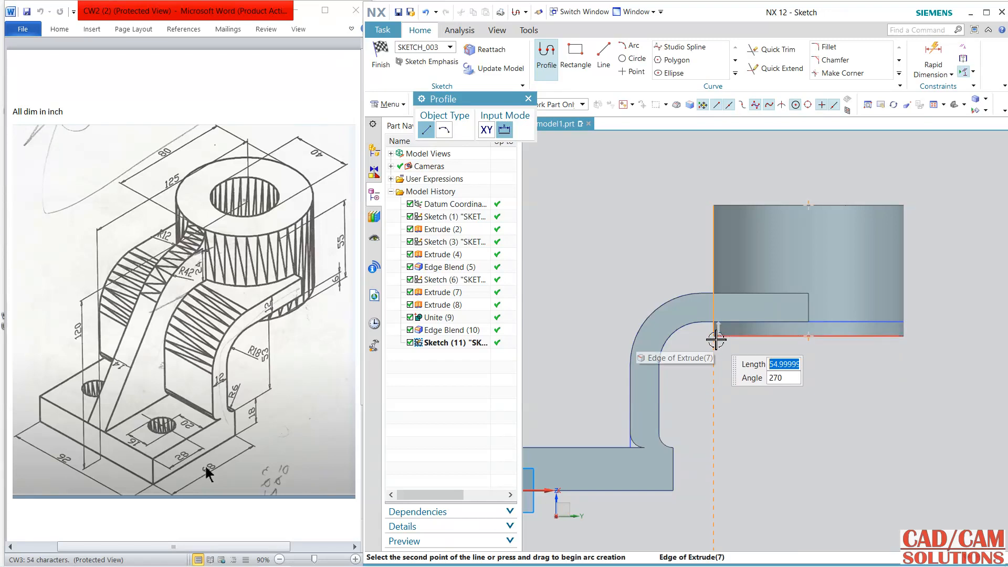
click(714, 336)
middle_click(866, 371)
- Sketch the rib outline from the base's upper outer corner: a 91 in line at 61°, then a horizontal line to the boss
mouse_move(736, 342)
shift+middle_down()
mouse_move(765, 354)
mouse_move(850, 292)
shift+middle_up()
click(601, 370)
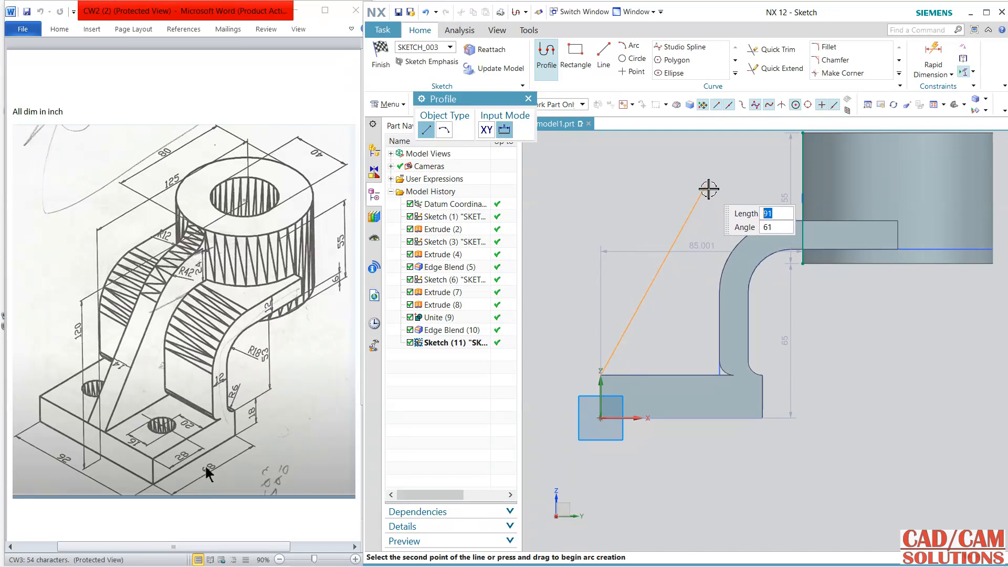
key(Return)
click(802, 186)
key(Escape)
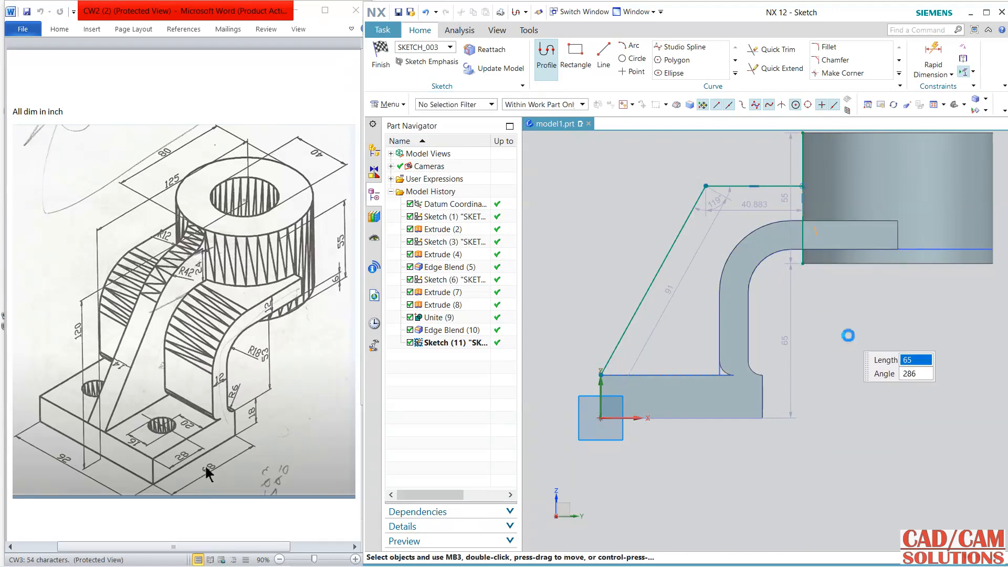
key(Escape)
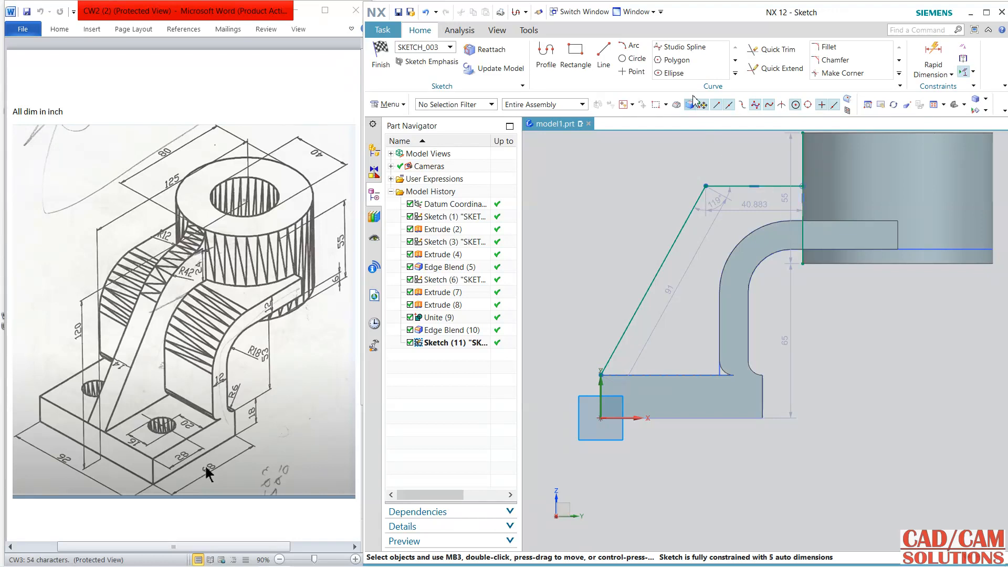
- Dimension the rib outline's horizontal line 24 in above the arm's top edge
click(934, 58)
scroll(801, 220, up, 2)
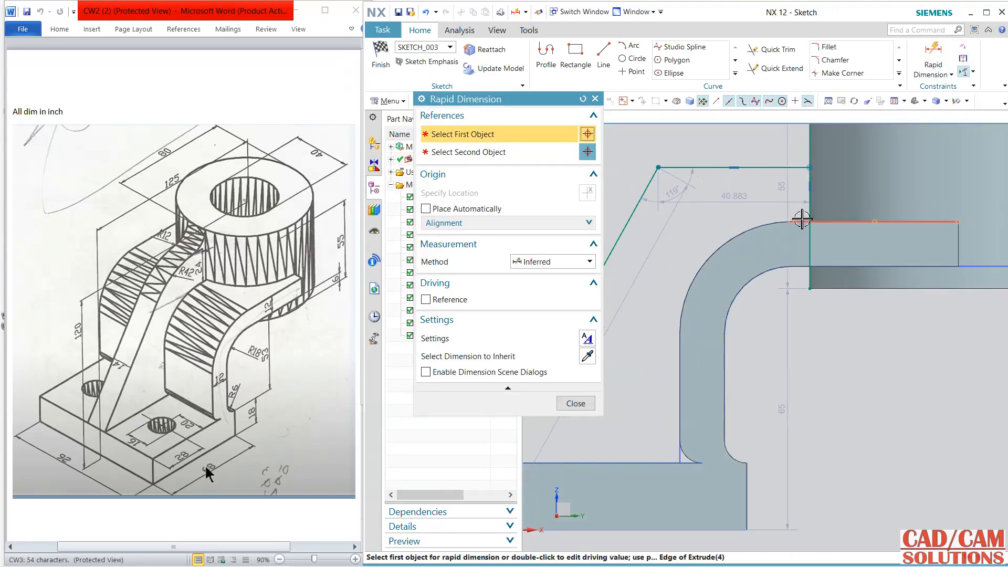
click(802, 219)
click(792, 168)
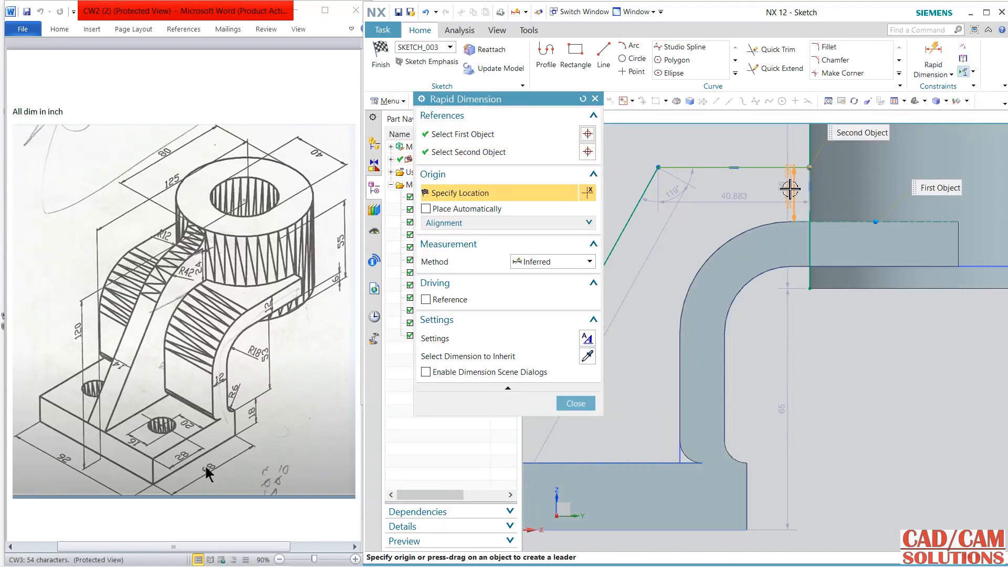
click(789, 188)
text(24)
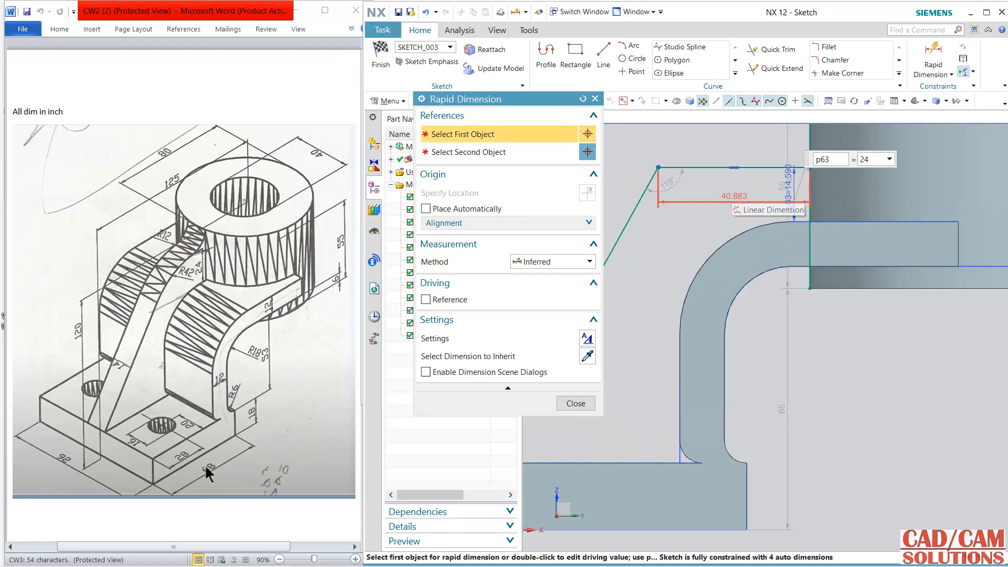
key(Return)
- Set the distance between the boss's bore centre and the sketch's vertical line to 40 in
scroll(839, 317, down, 2)
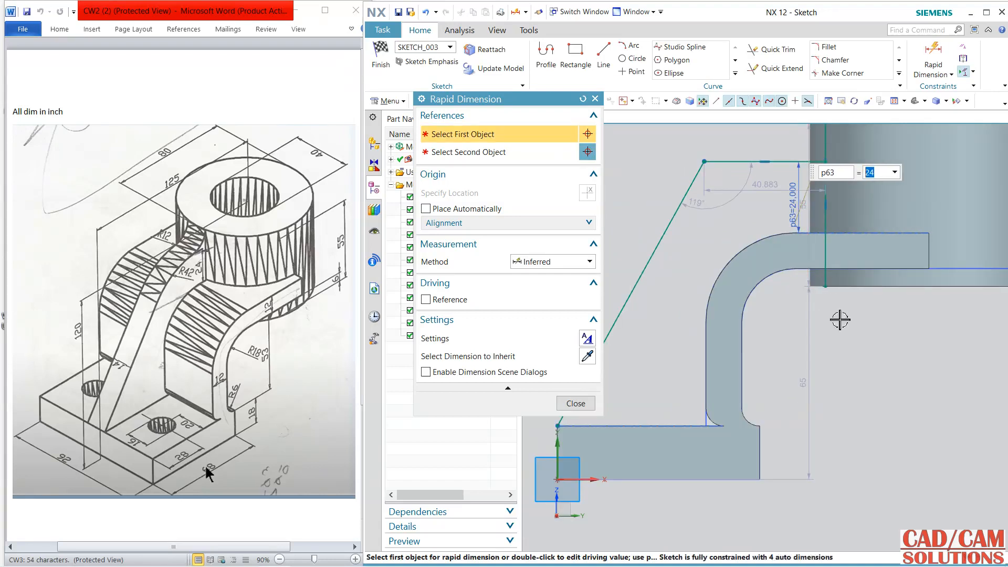
middle_click(853, 346)
mouse_move(853, 346)
shift+middle_down()
mouse_move(812, 370)
mouse_move(776, 372)
shift+middle_up()
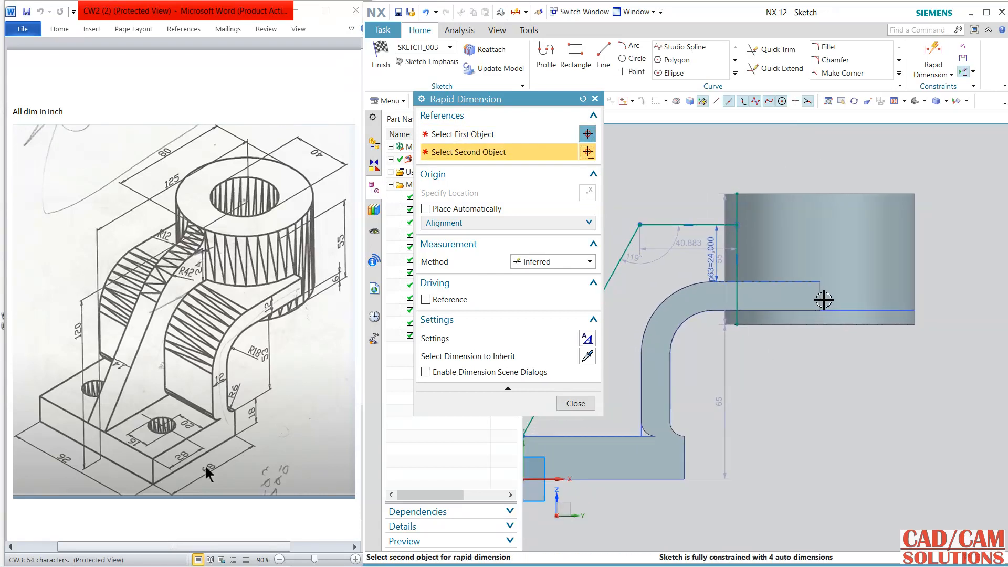
middle_click(630, 164)
middle_drag(725, 160, 731, 178)
click(853, 188)
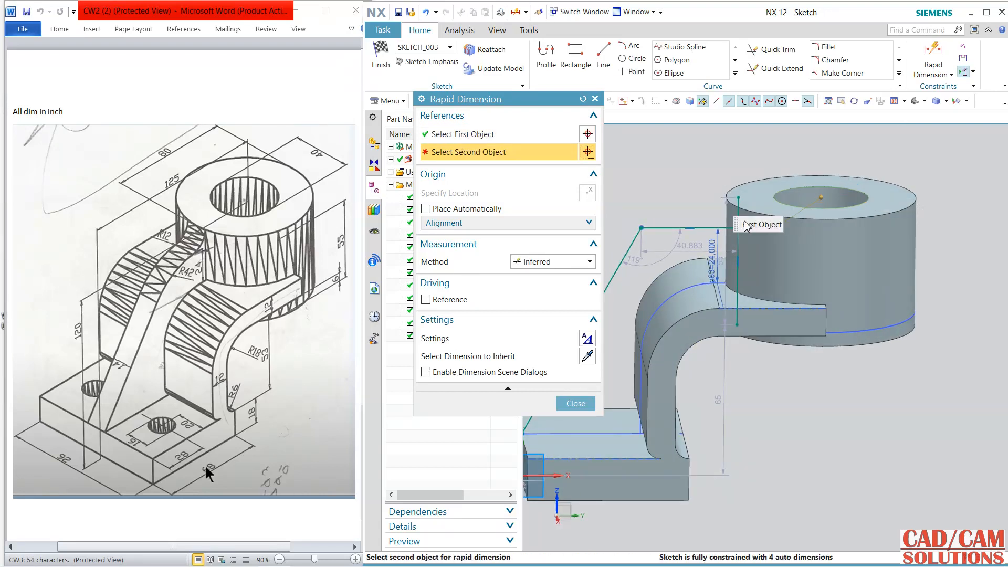
click(739, 253)
click(762, 152)
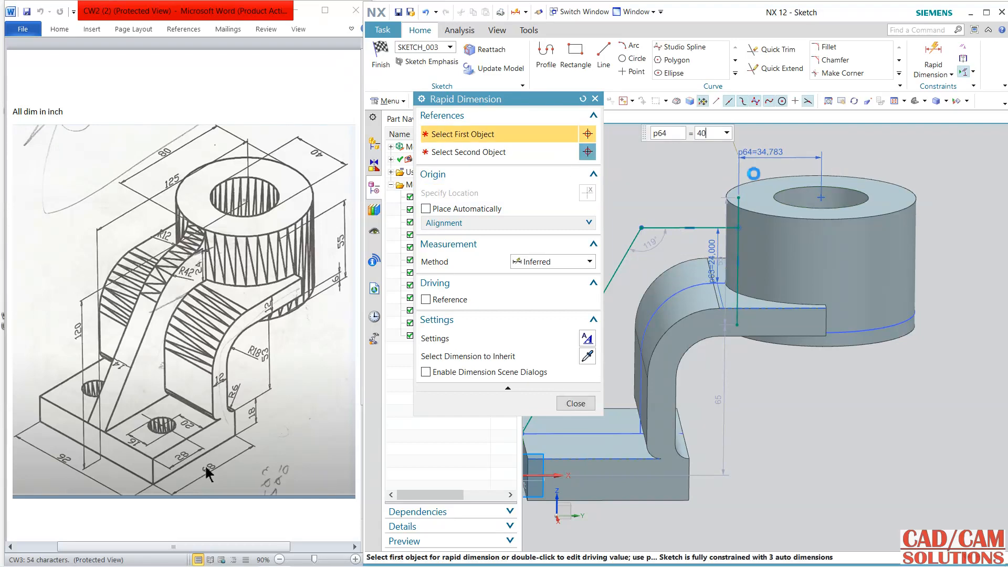
key(Return)
click(576, 403)
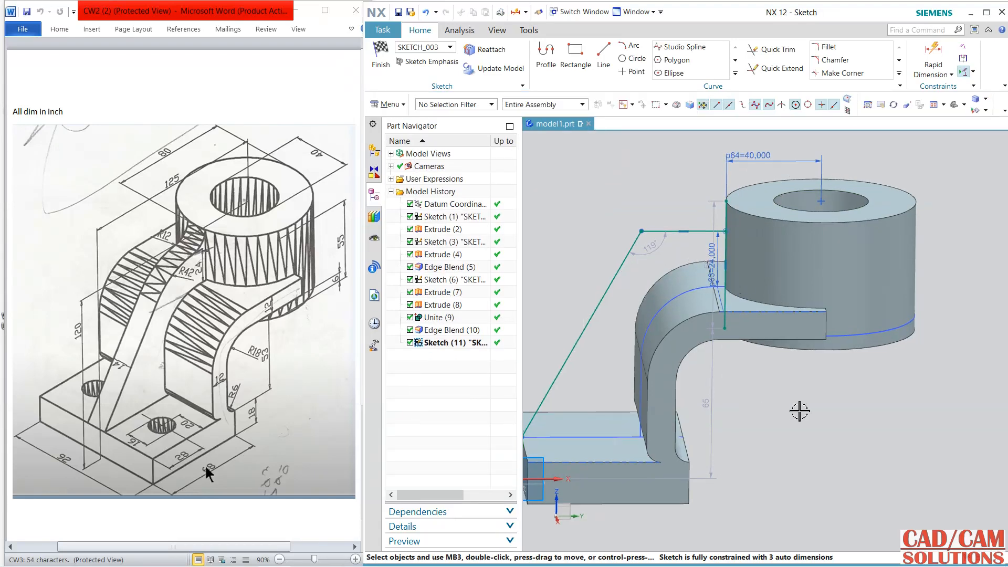
- Align the vertical line's upper and lower endpoints horizontally with the centres of the boss's top and bottom bore edges
key(shift+F8)
click(725, 199)
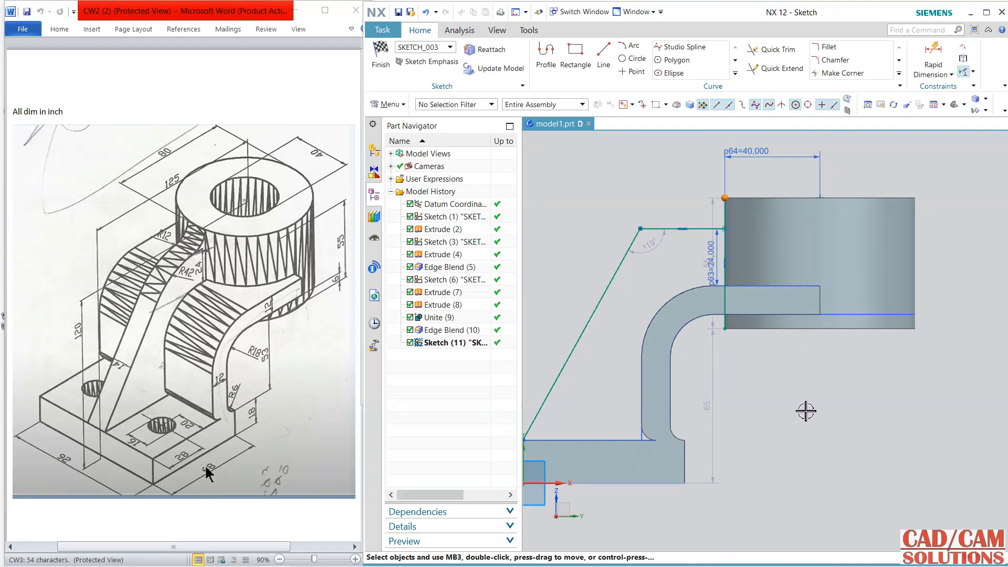
middle_drag(661, 204, 813, 209)
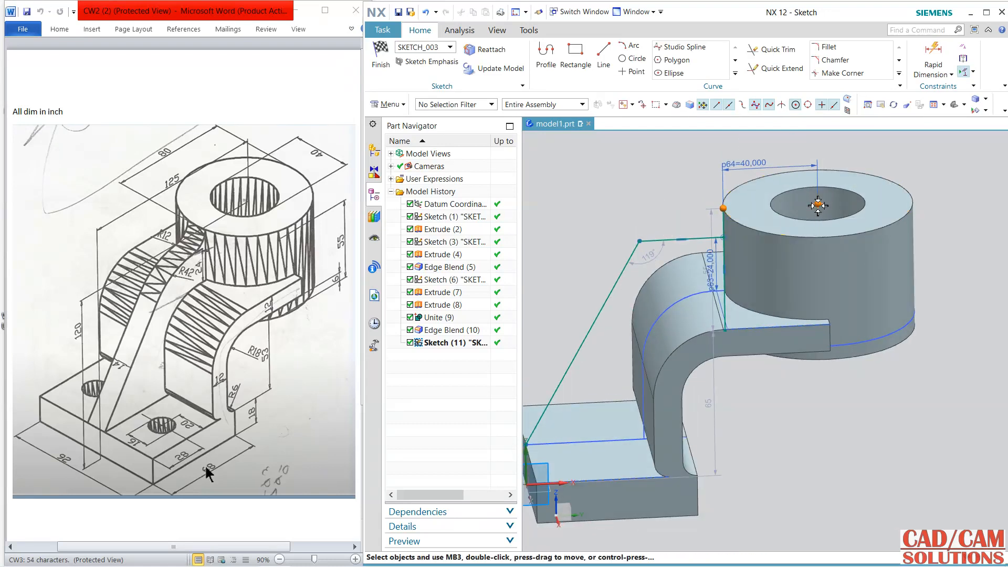
key(Escape)
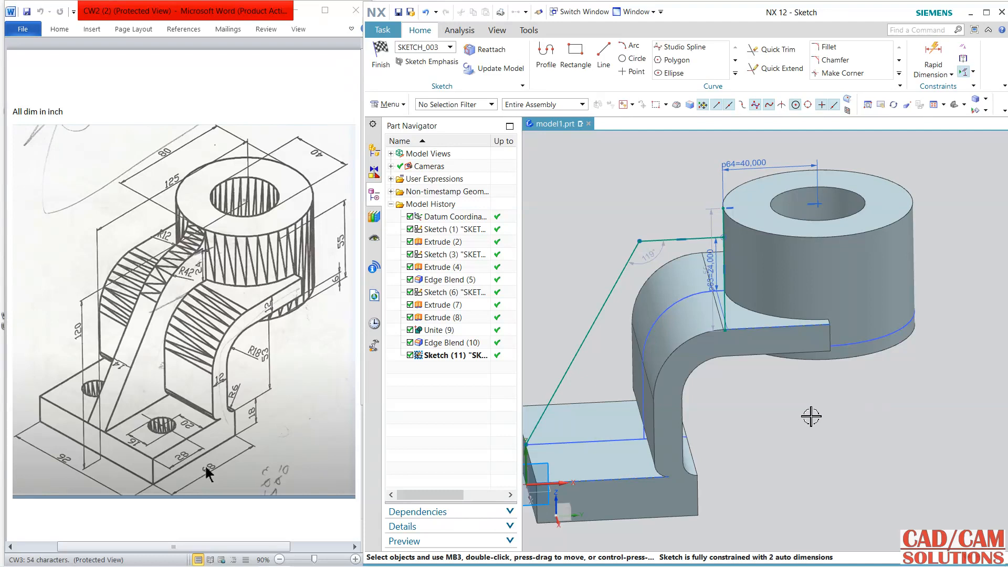
middle_drag(812, 415, 818, 336)
click(726, 331)
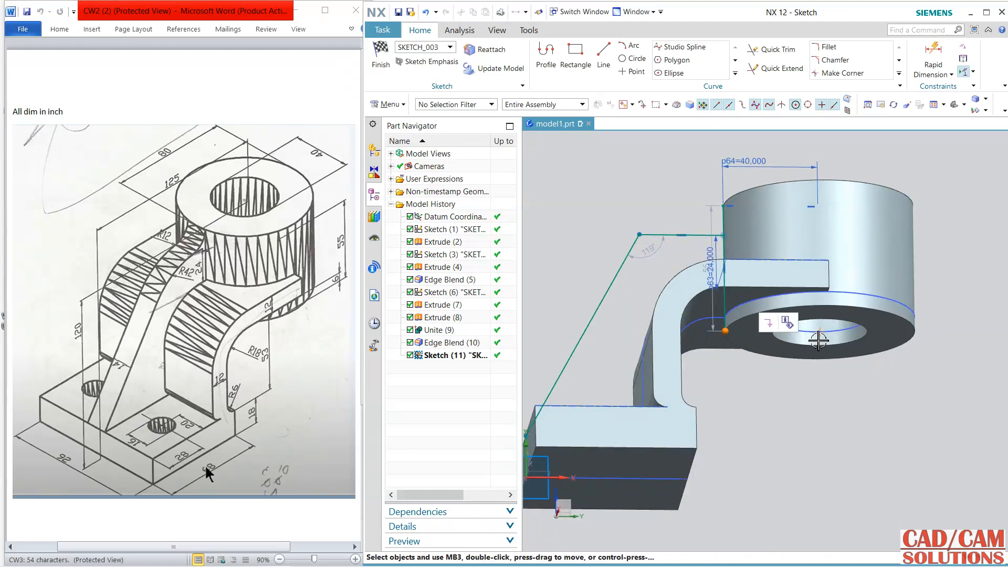
click(824, 333)
click(858, 317)
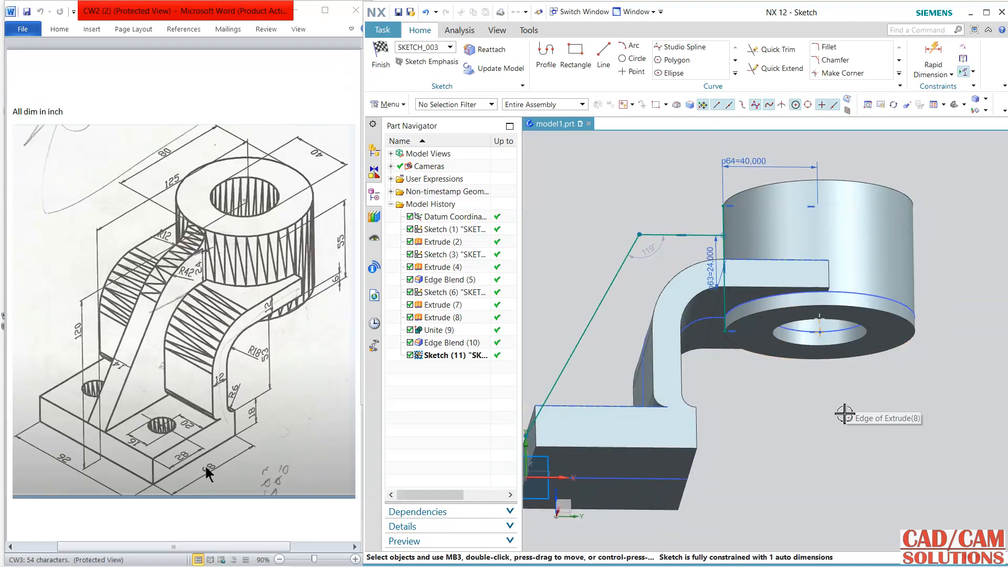
- Fillet the corner between the rib's sloping and horizontal lines with a 42 in radius
key(shift+F8)
scroll(772, 342, down, 2)
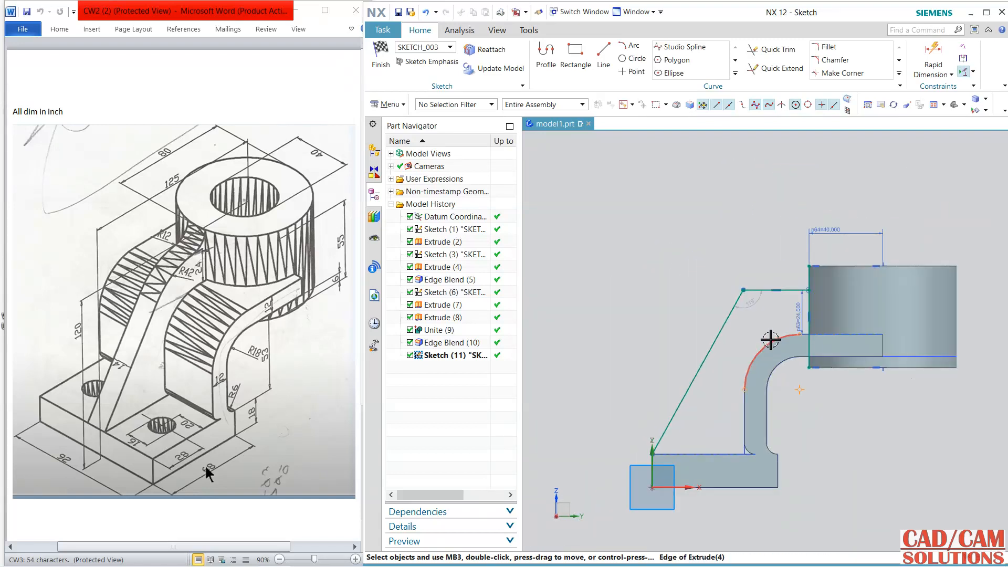
scroll(792, 360, down, 2)
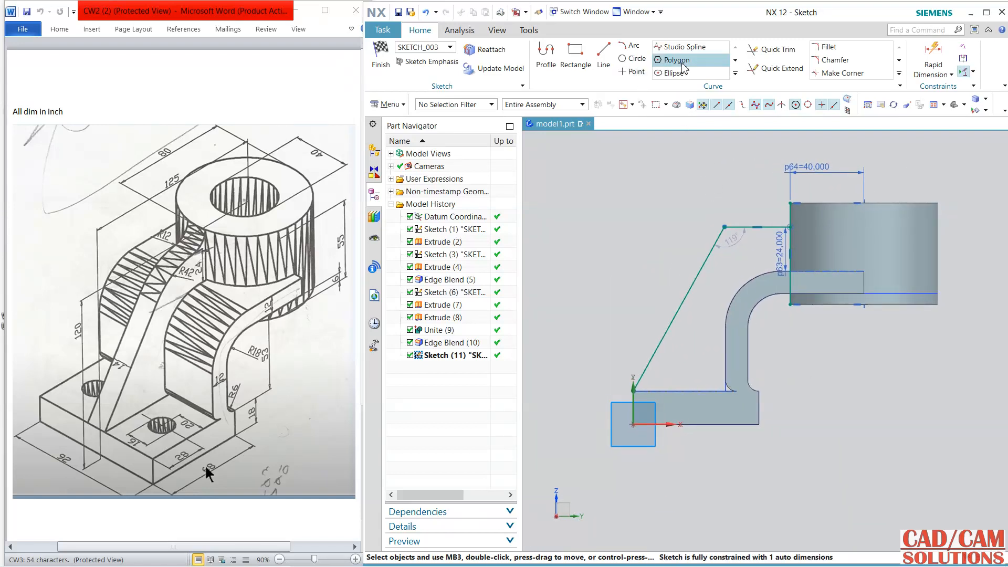
click(818, 48)
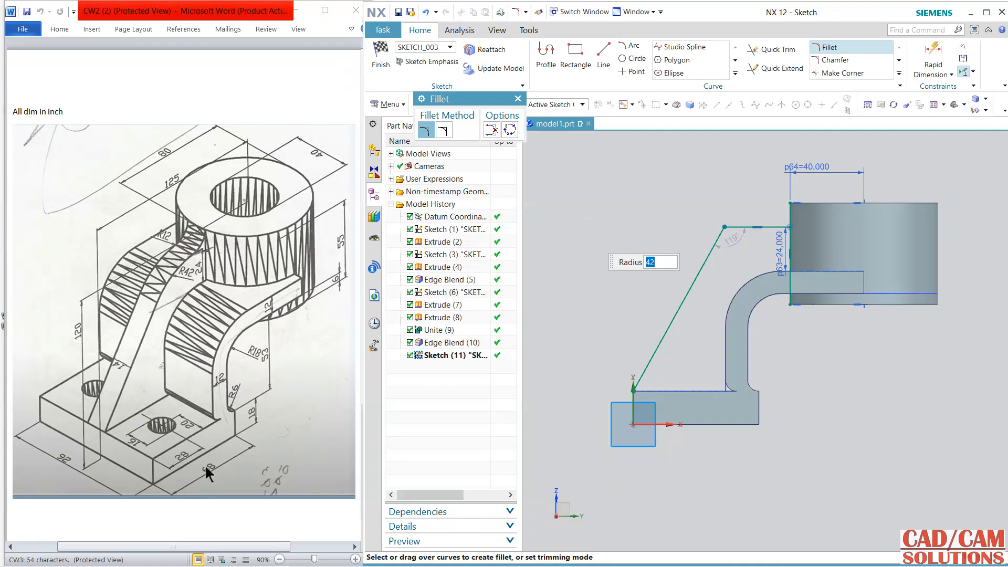
click(732, 229)
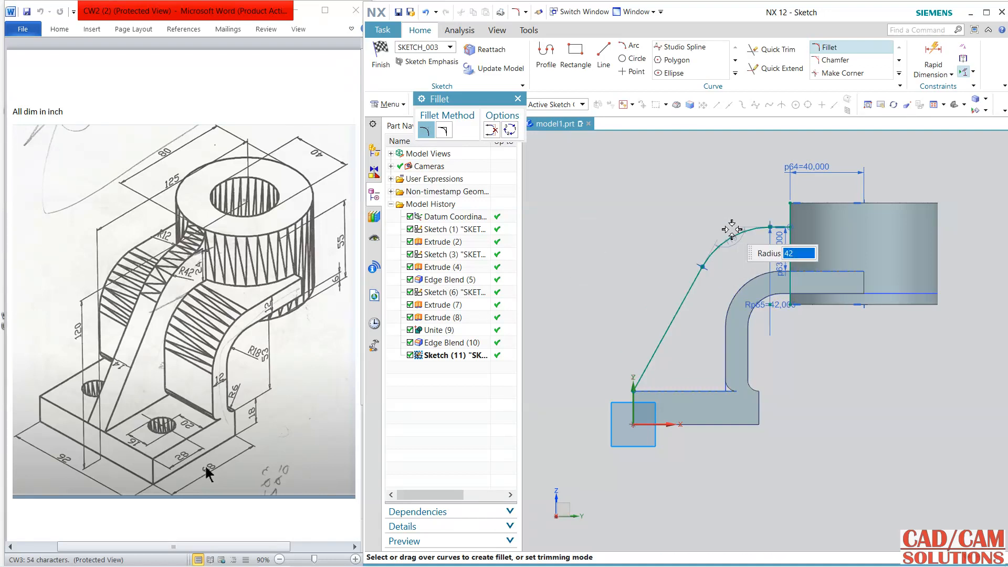
key(Escape)
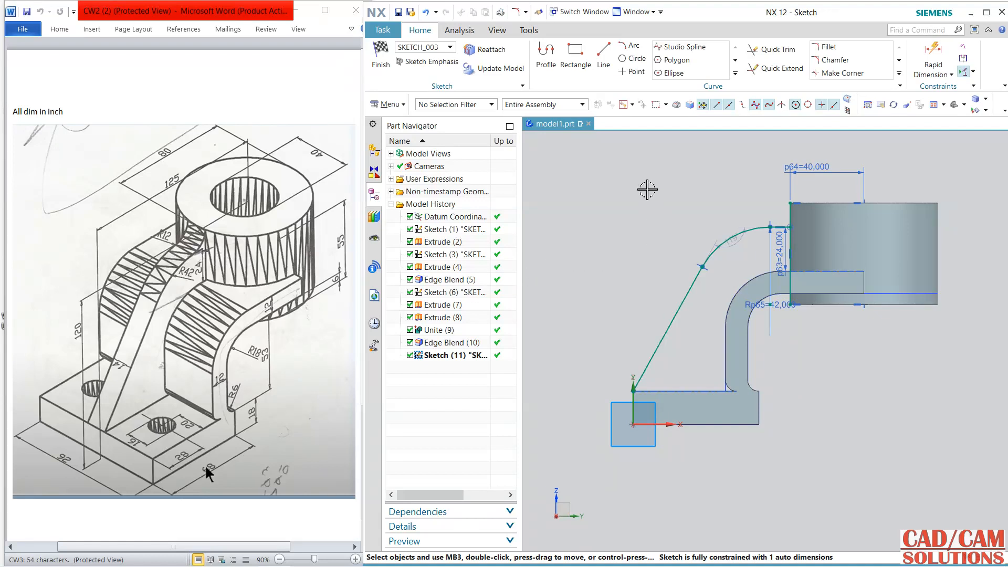
- Sketch a concave arc of about 11 in radius from the boss's top corner to the upper end of the rib's fillet
click(630, 46)
scroll(770, 204, down, 2)
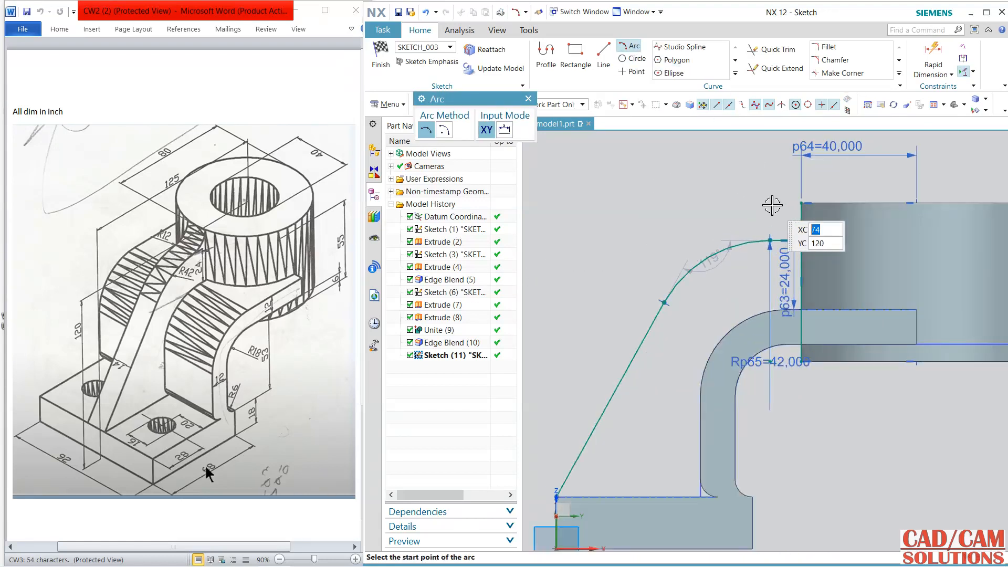
scroll(772, 205, down, 2)
click(801, 202)
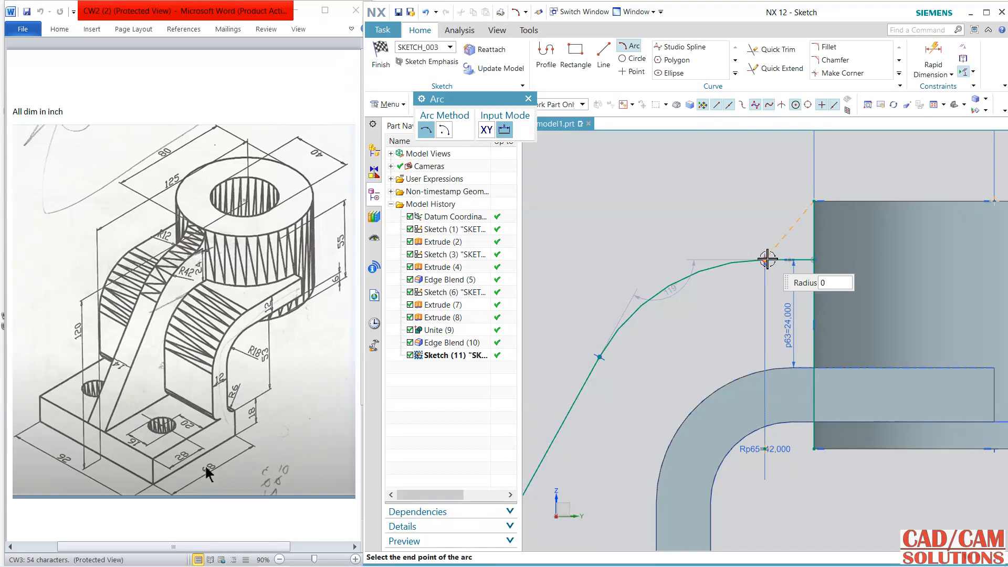
click(767, 260)
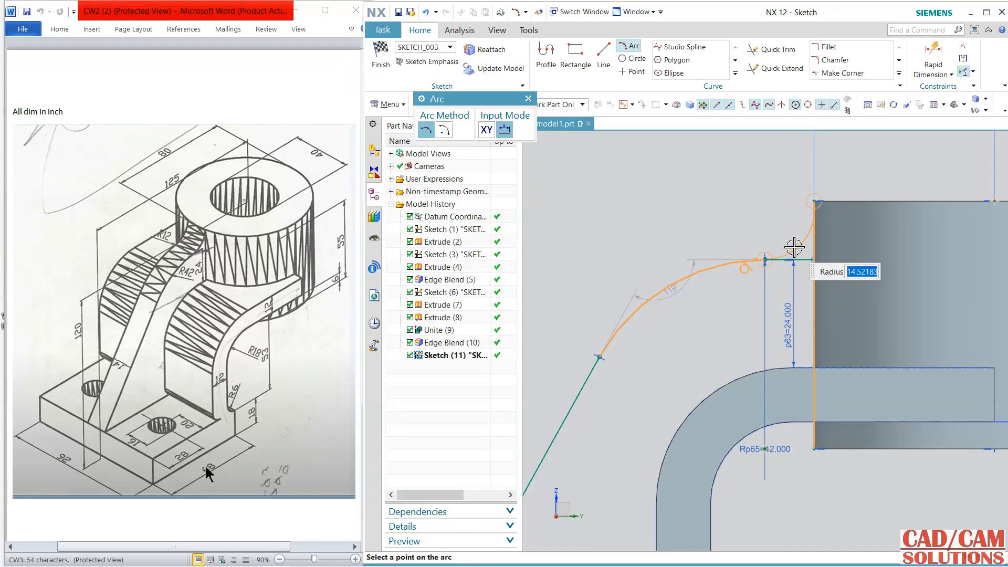
click(755, 217)
key(Escape)
- Delete the short horizontal line between the fillet's end and the boss
scroll(816, 229, down, 2)
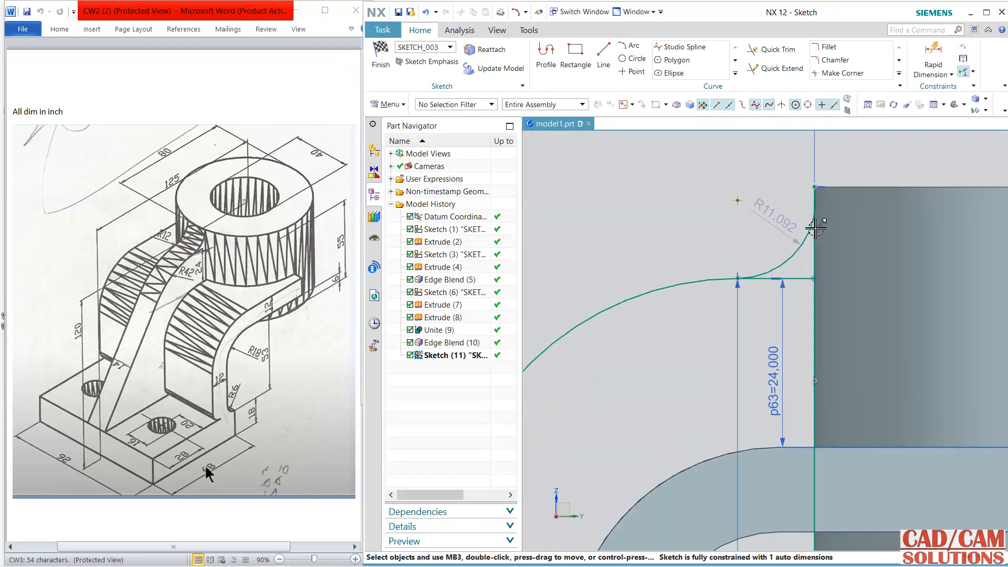
scroll(758, 243, up, 2)
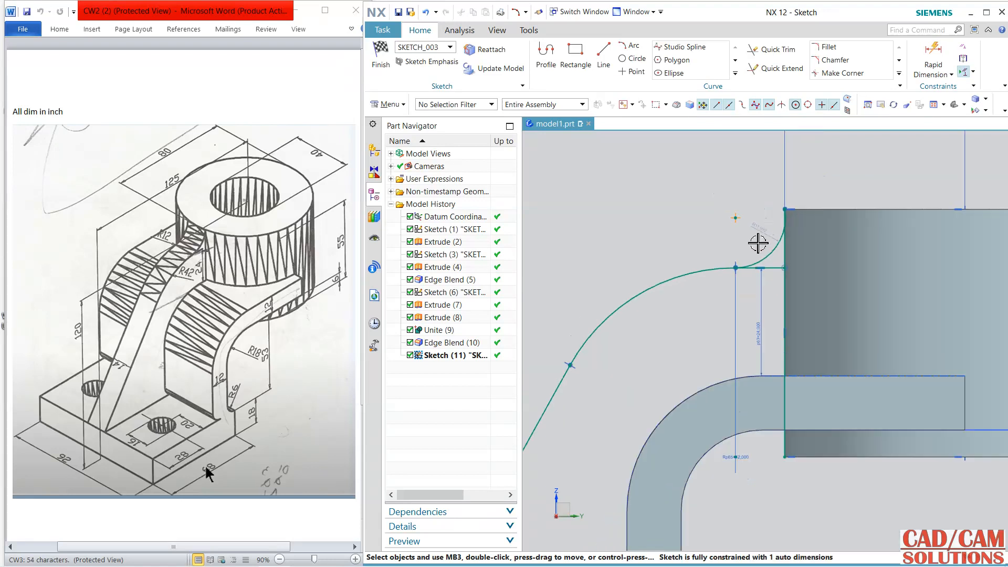
click(786, 267)
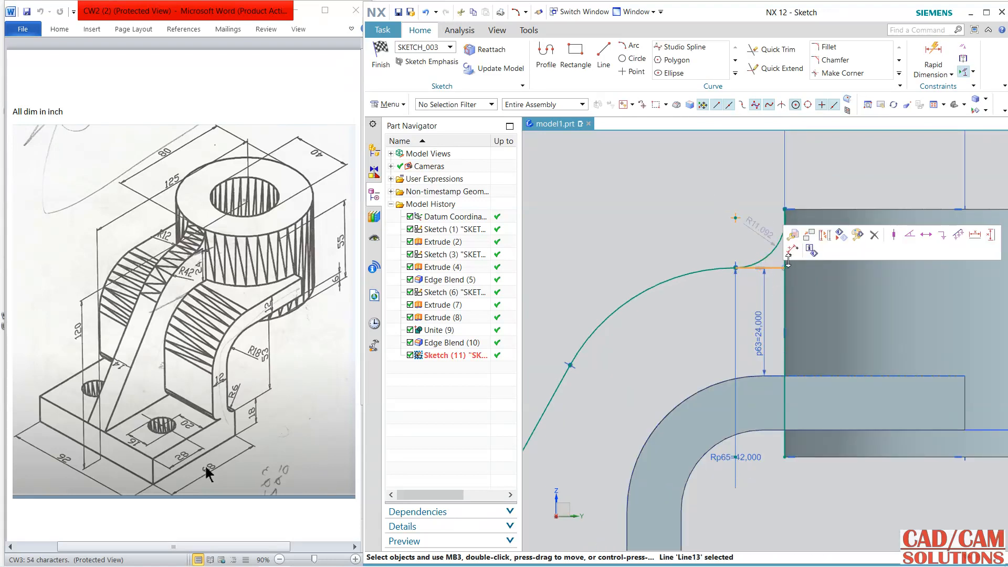
click(874, 235)
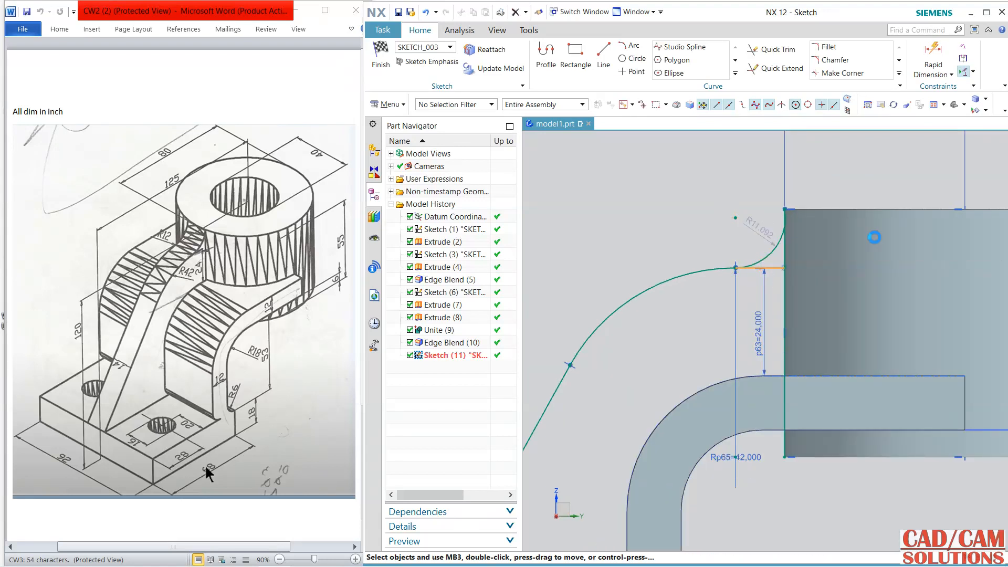
- Make the small concave arc tangent to the vertical line along the boss
scroll(751, 272, down, 1)
click(752, 271)
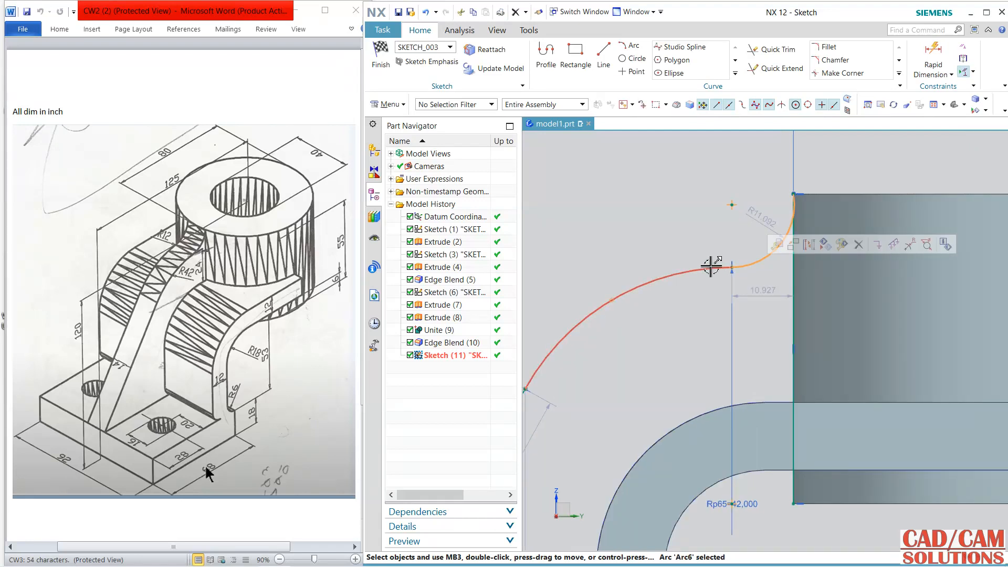
click(711, 266)
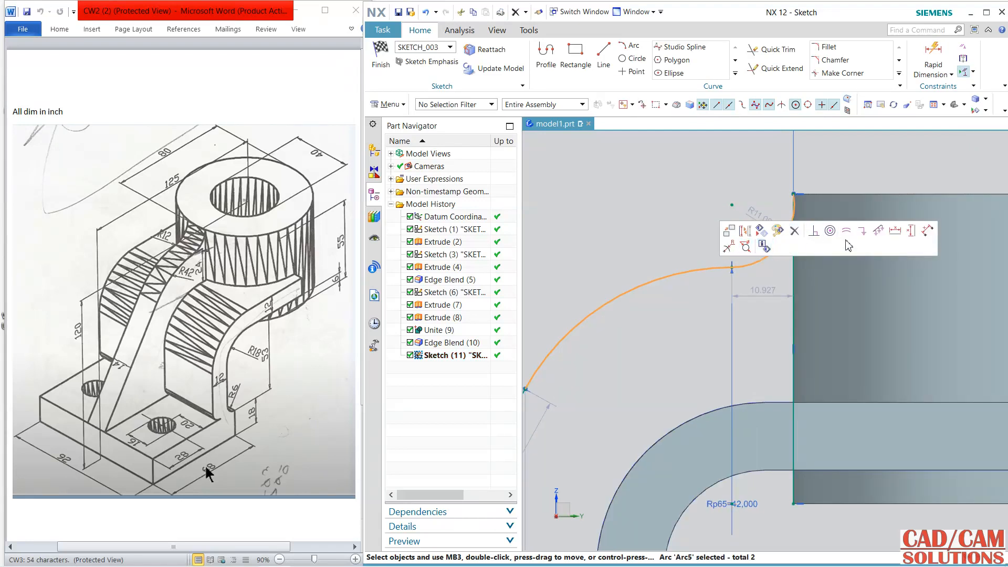
click(654, 201)
scroll(786, 263, down, 2)
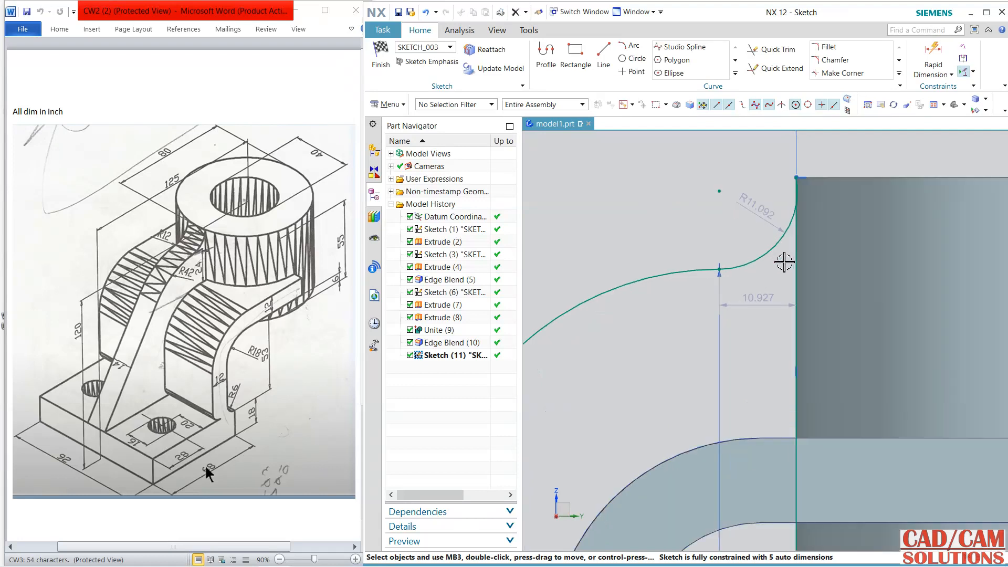
click(785, 233)
click(786, 230)
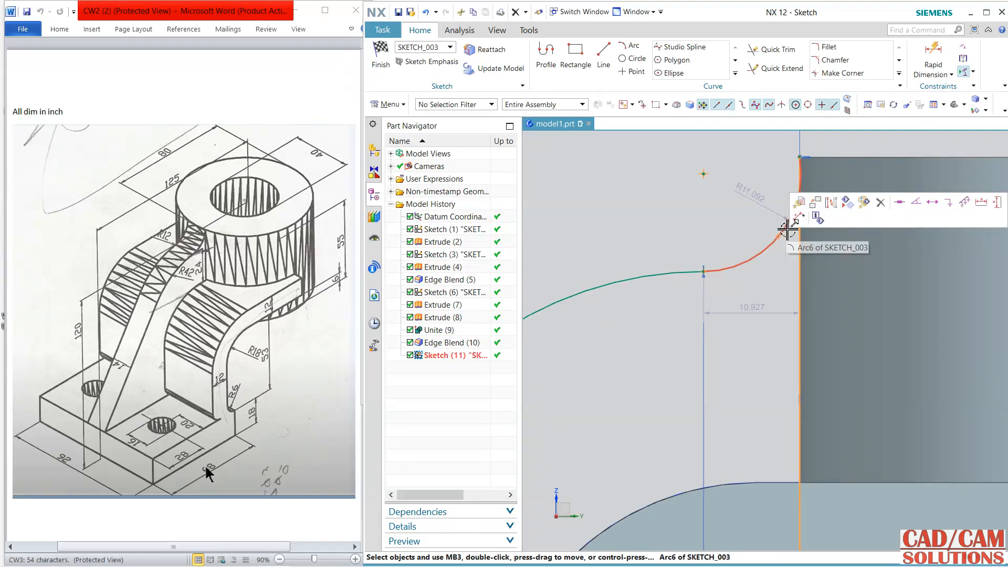
click(890, 212)
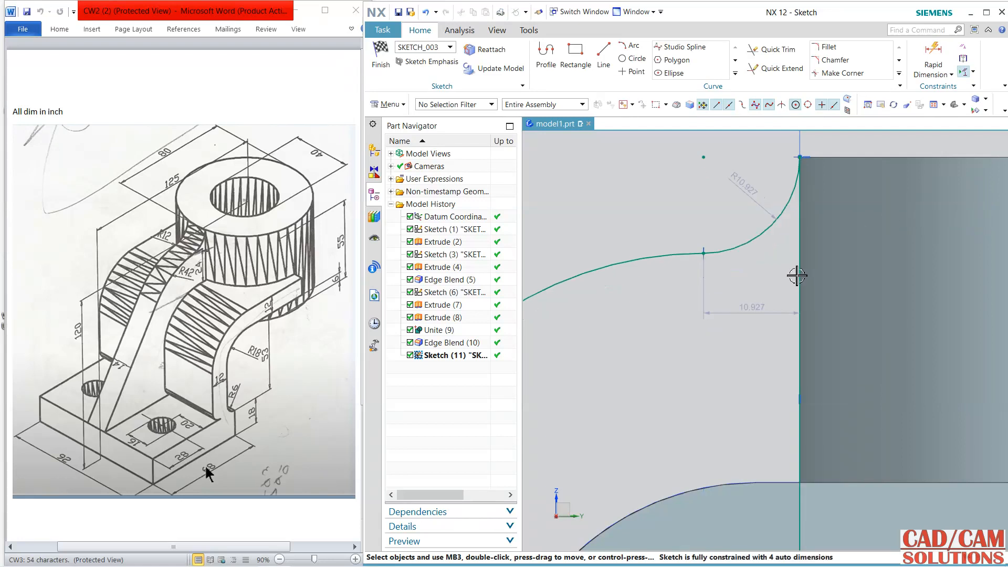
- Set the small concave arc's radius to 12 in
scroll(755, 294, up, 2)
double_click(747, 229)
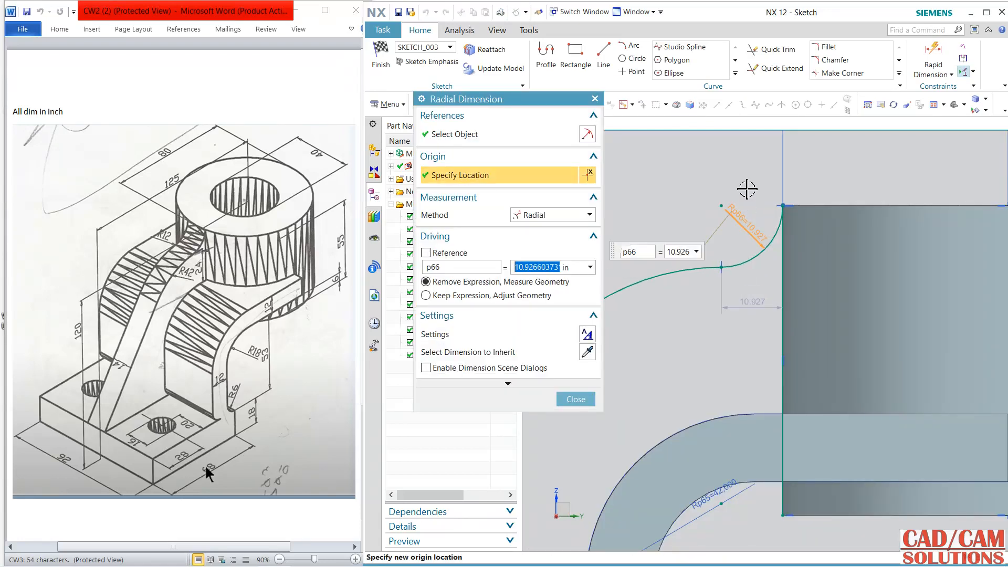
text(12)
key(Return)
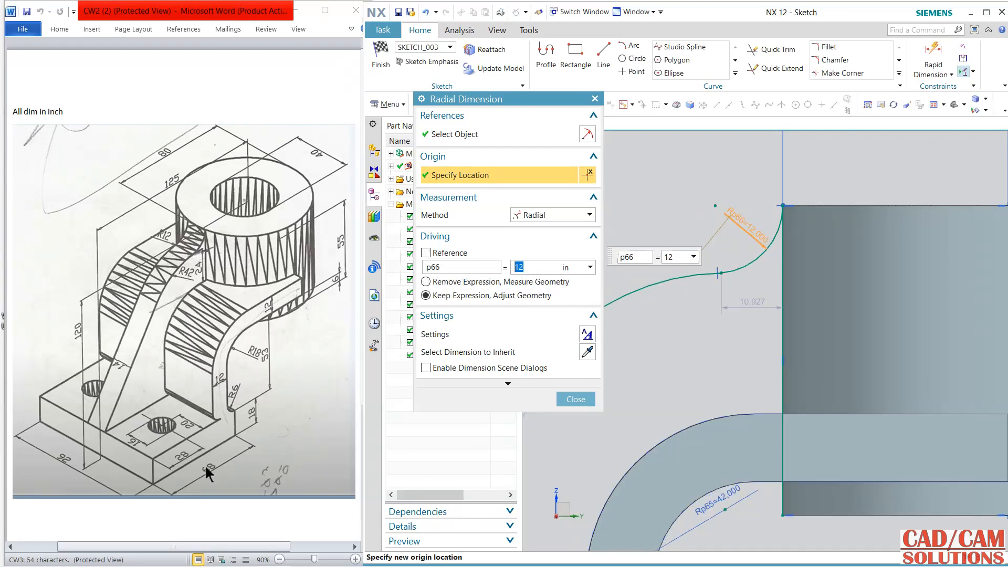
click(577, 400)
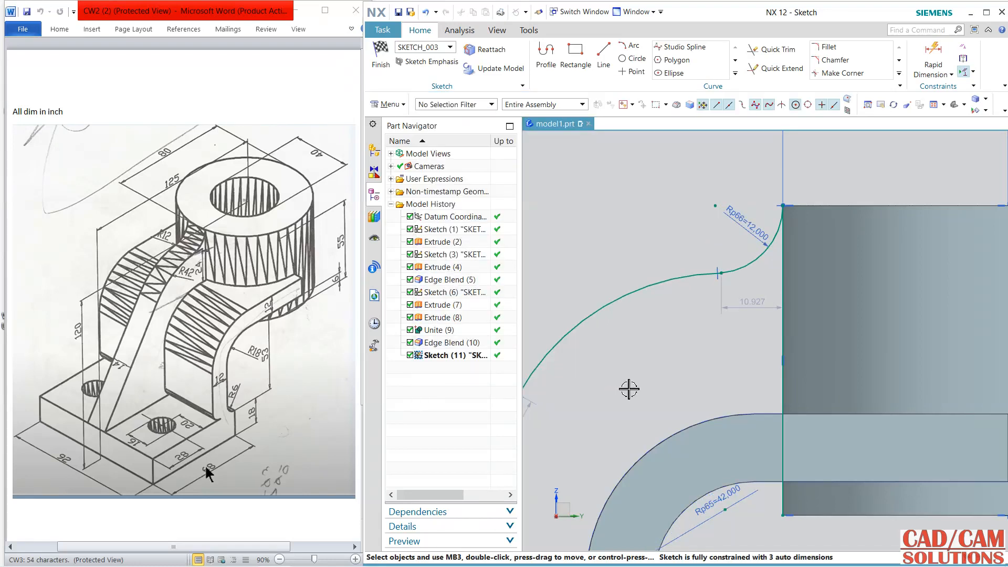
- Dimension the vertical distance from the arm's top edge to the upper end of the 42 in arc as 24 in
scroll(711, 317, down, 3)
click(934, 57)
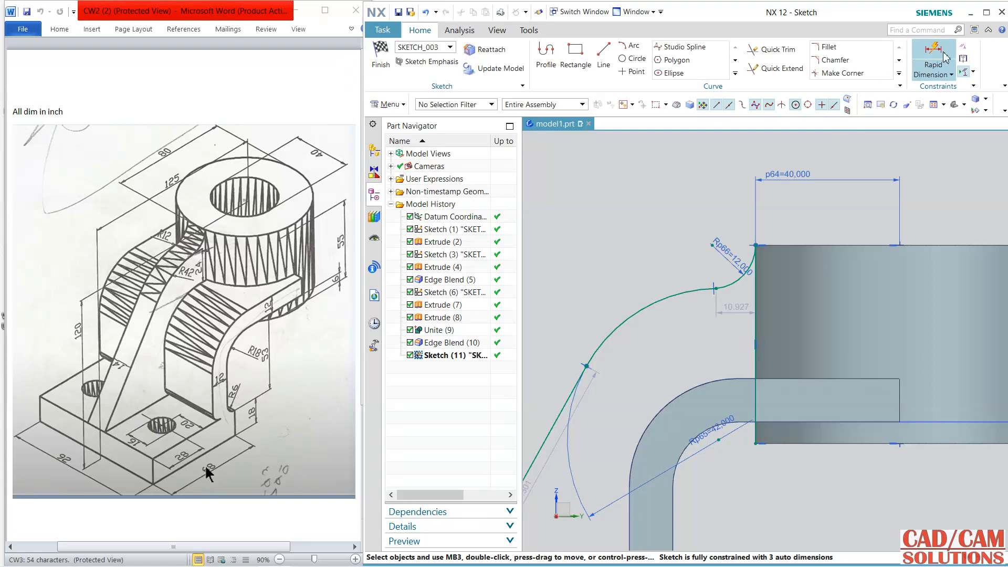
click(738, 376)
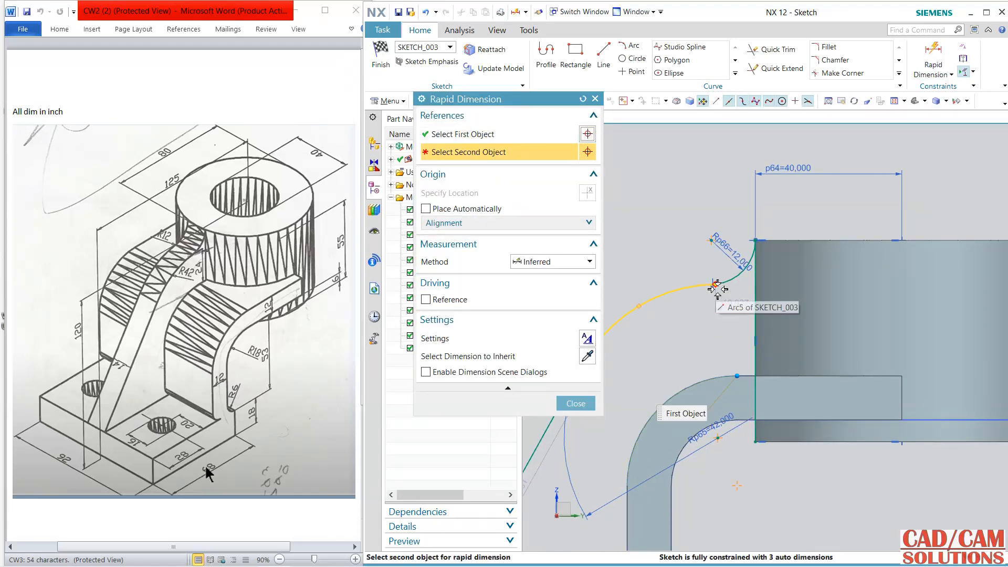
click(716, 286)
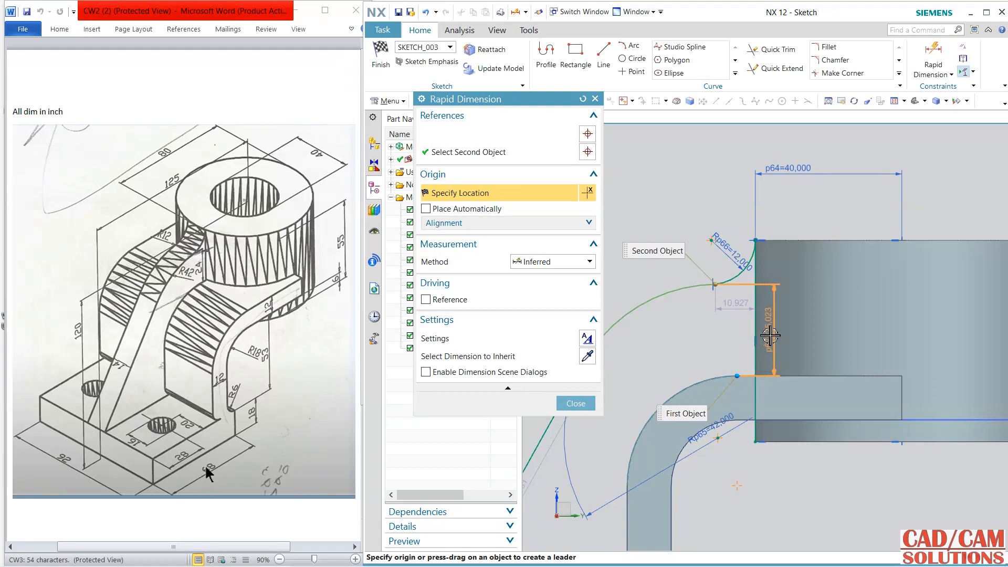
click(770, 335)
text(2)
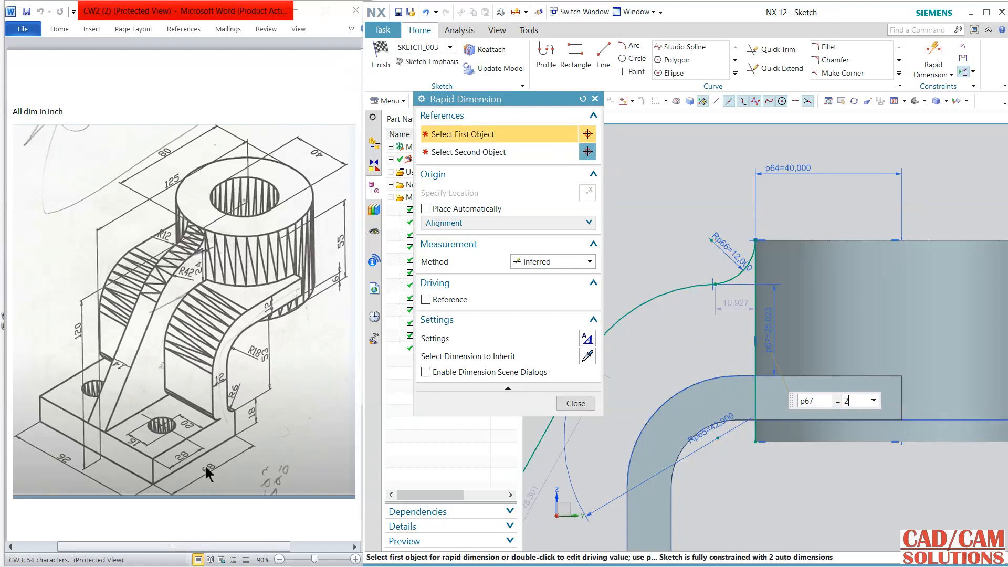
text(4)
key(Return)
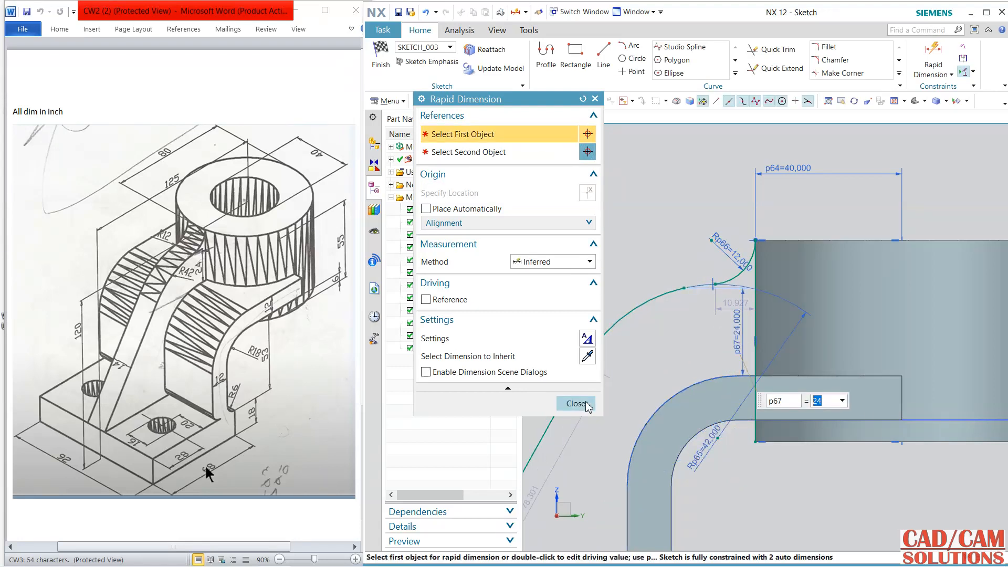
click(576, 403)
- Try to join the upper end of the 42 in arc to the lower end of the 12 in arc
scroll(614, 383, down, 5)
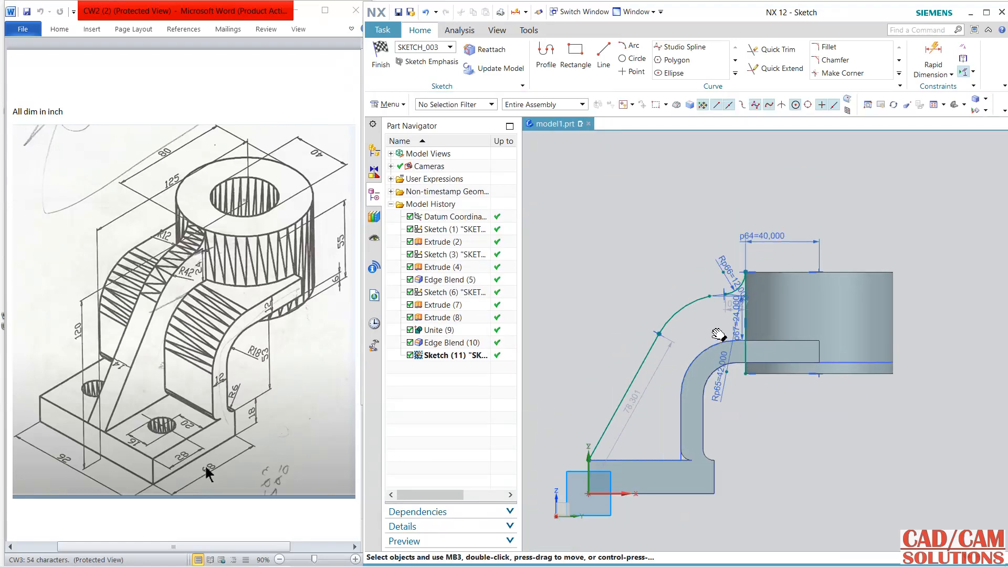
scroll(718, 335, up, 4)
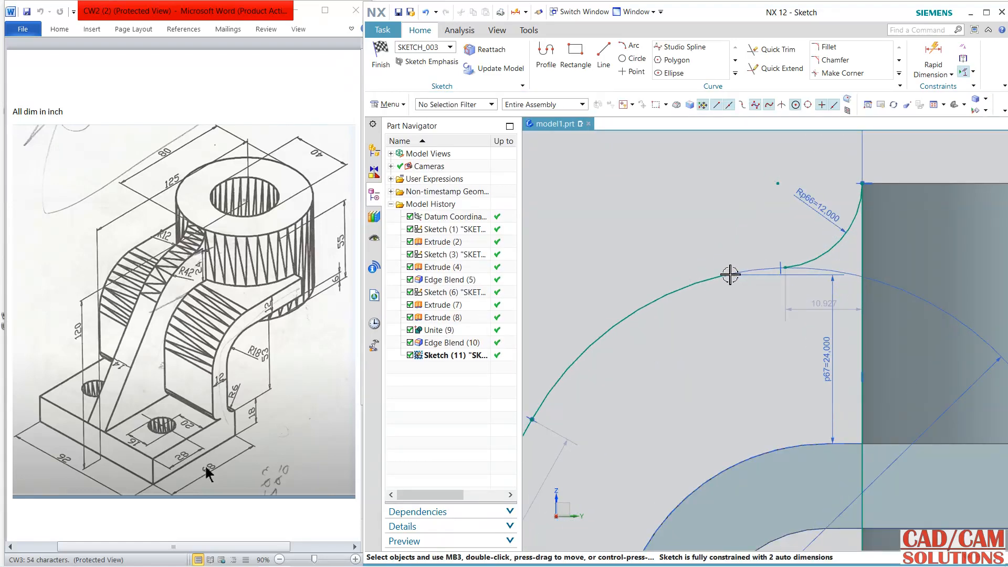
click(725, 274)
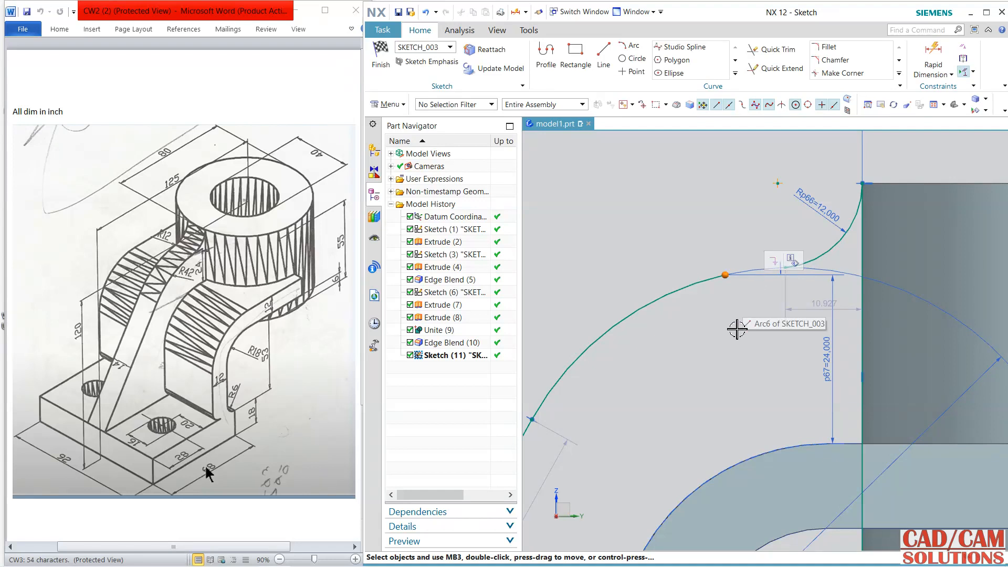
scroll(787, 252, up, 4)
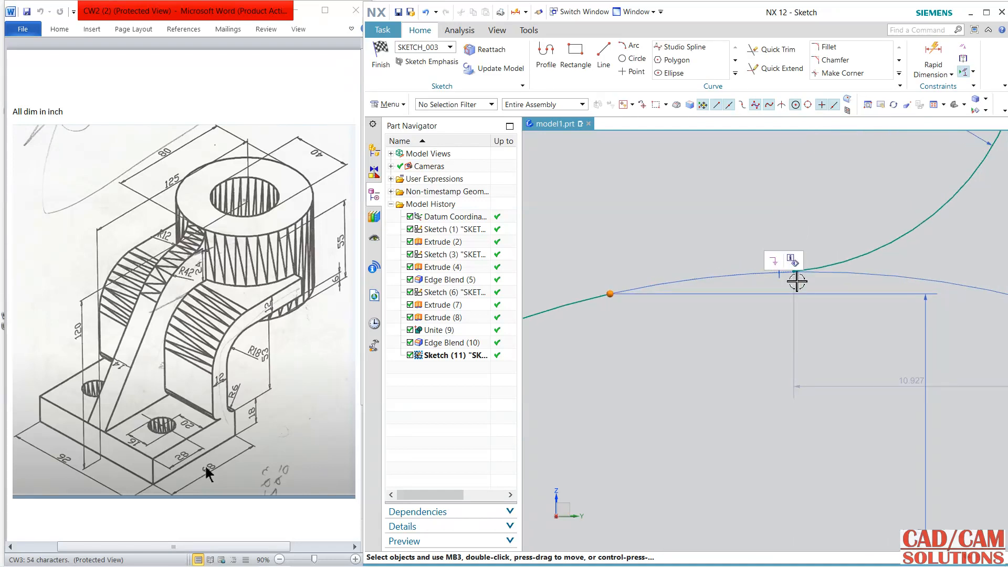
click(793, 269)
click(817, 258)
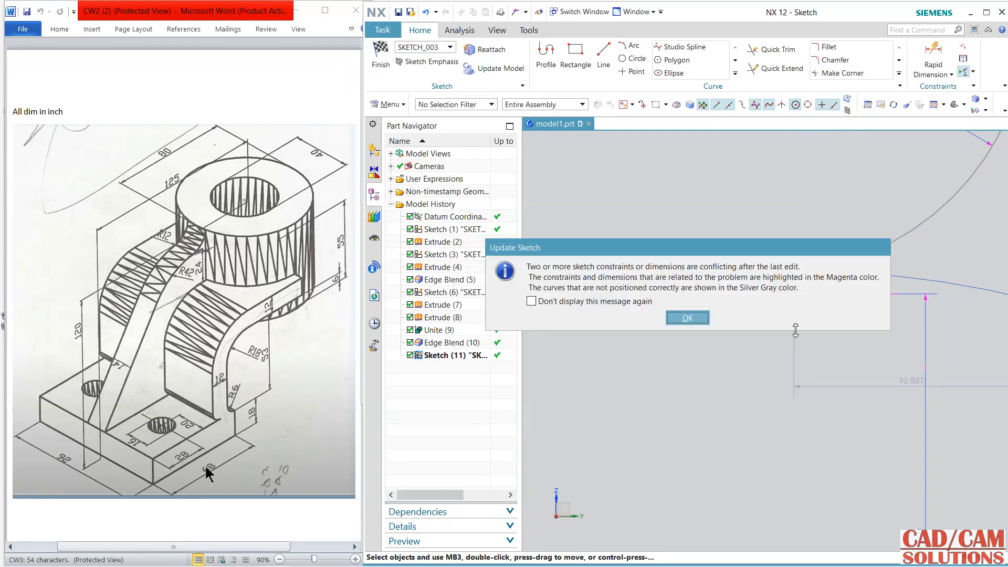
click(687, 318)
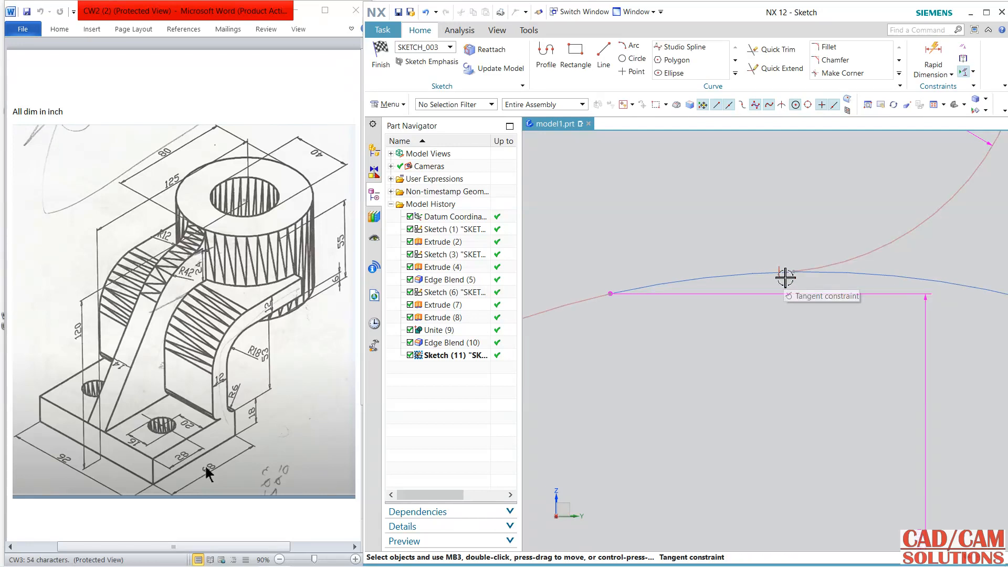
key(ctrl+z)
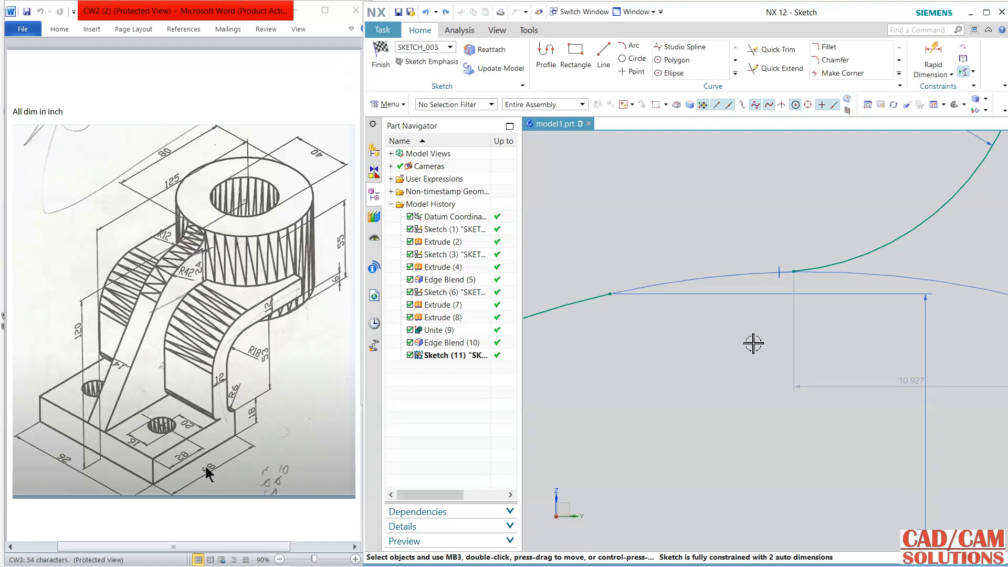
- Project the arm's outer edges into the sketch: the base fillet, vertical edge, rounded bend and upper flat edge
middle_drag(754, 344, 703, 254)
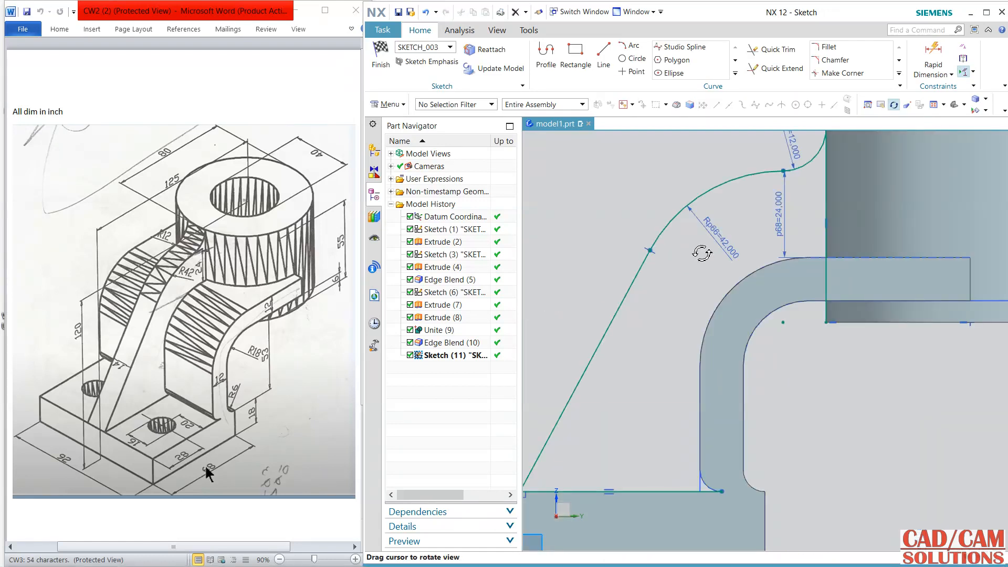
click(735, 74)
click(761, 98)
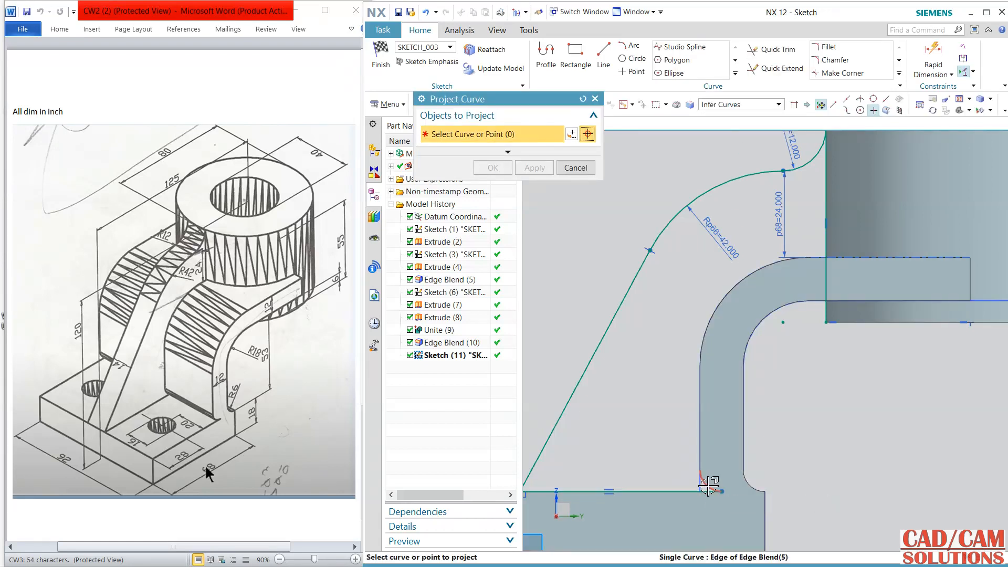
click(703, 472)
click(701, 436)
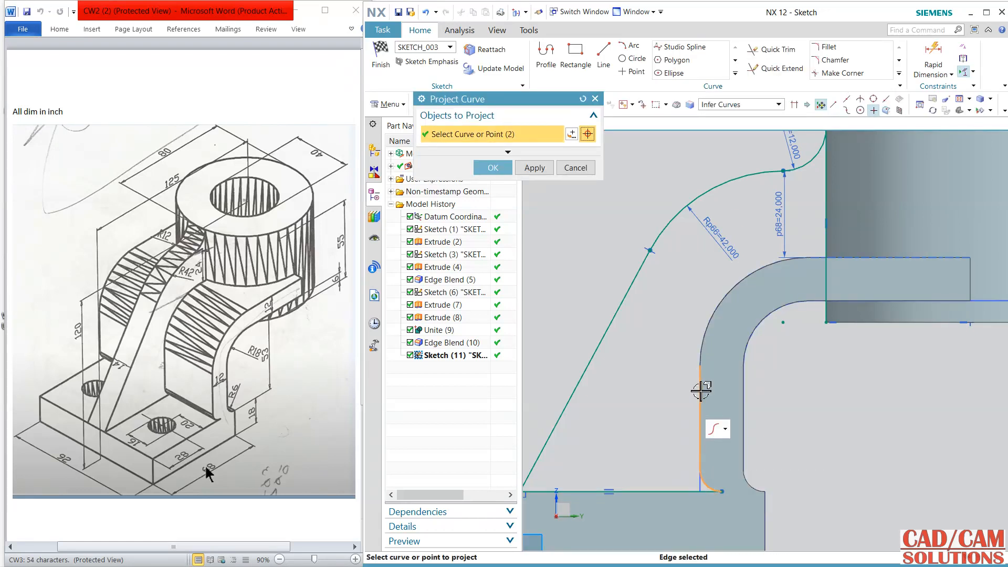
click(710, 329)
scroll(803, 237, up, 2)
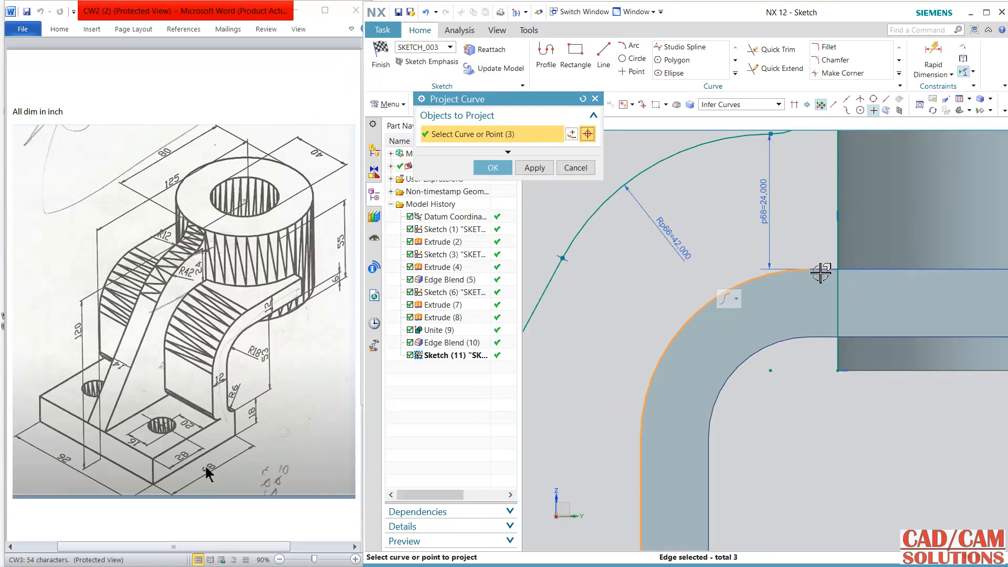
click(825, 270)
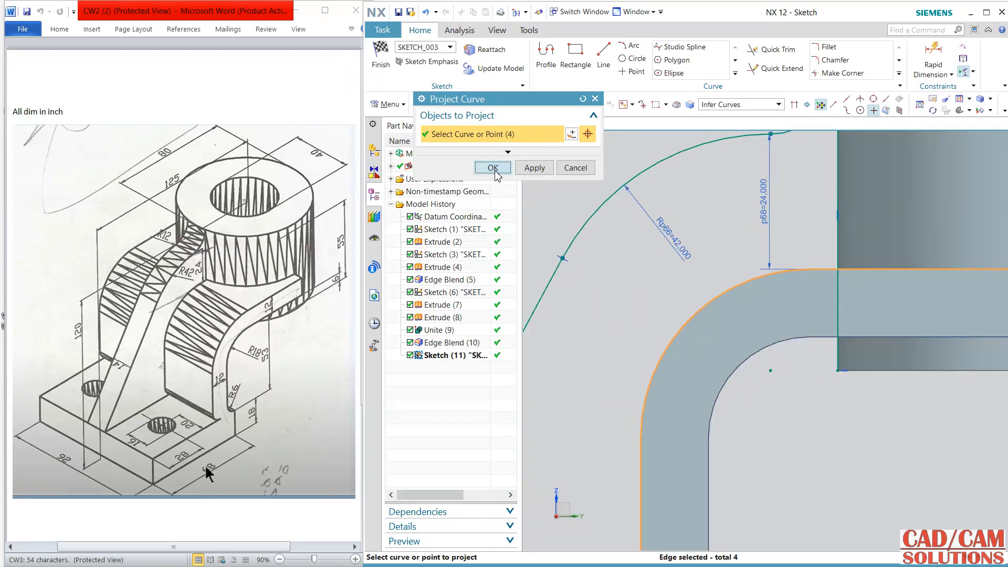
click(492, 167)
- Trim the projected upper edge beyond the boss line and the boss line below it, and finish the sketch
click(758, 51)
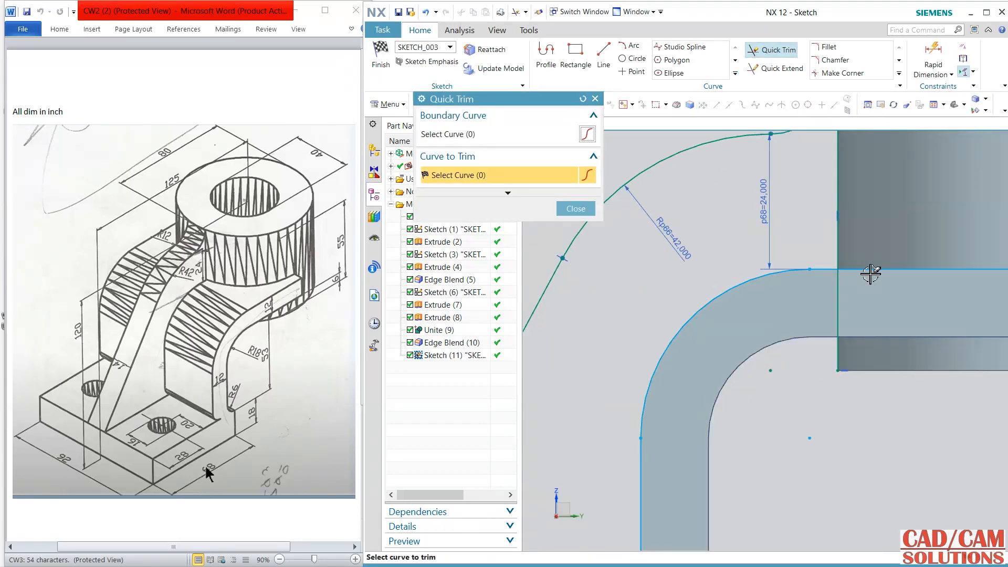
click(831, 302)
scroll(802, 302, down, 1)
scroll(837, 349, up, 2)
scroll(803, 354, down, 4)
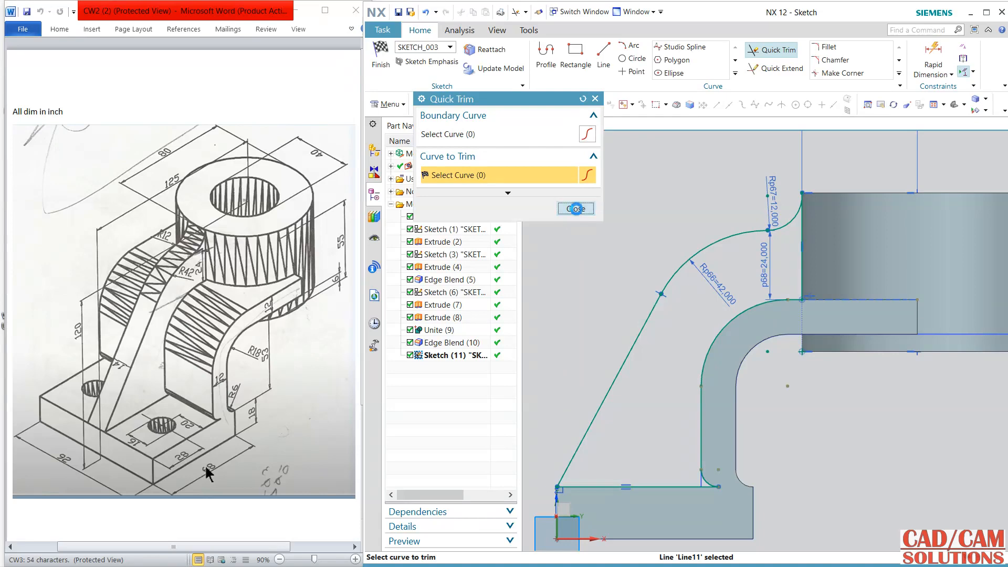
click(575, 209)
scroll(795, 394, up, 1)
click(828, 339)
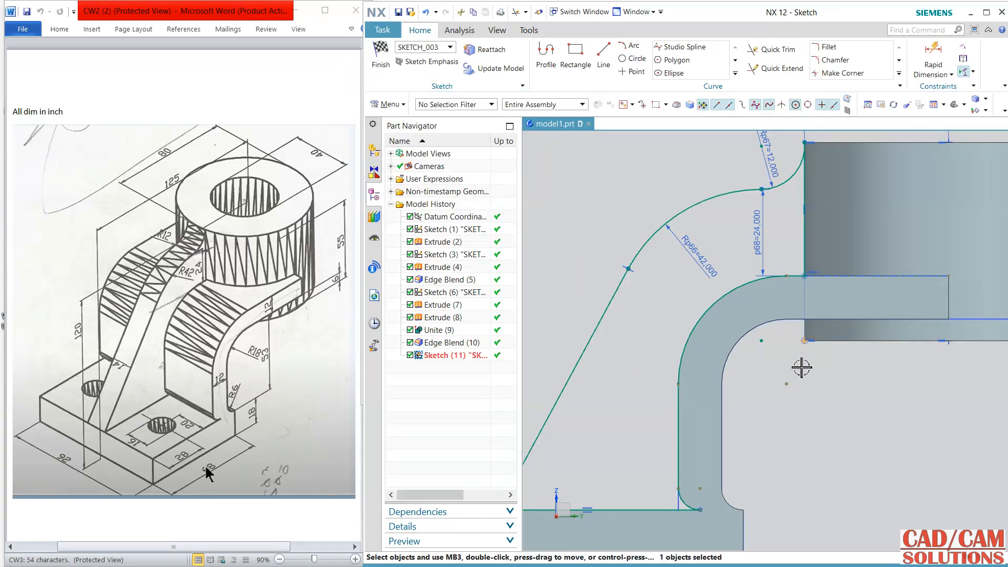
click(385, 64)
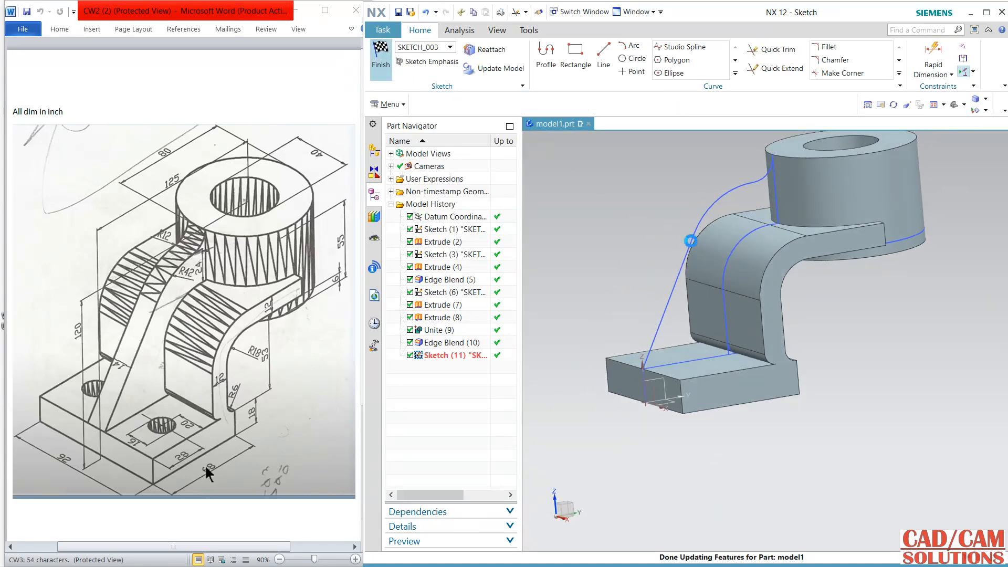
click(539, 60)
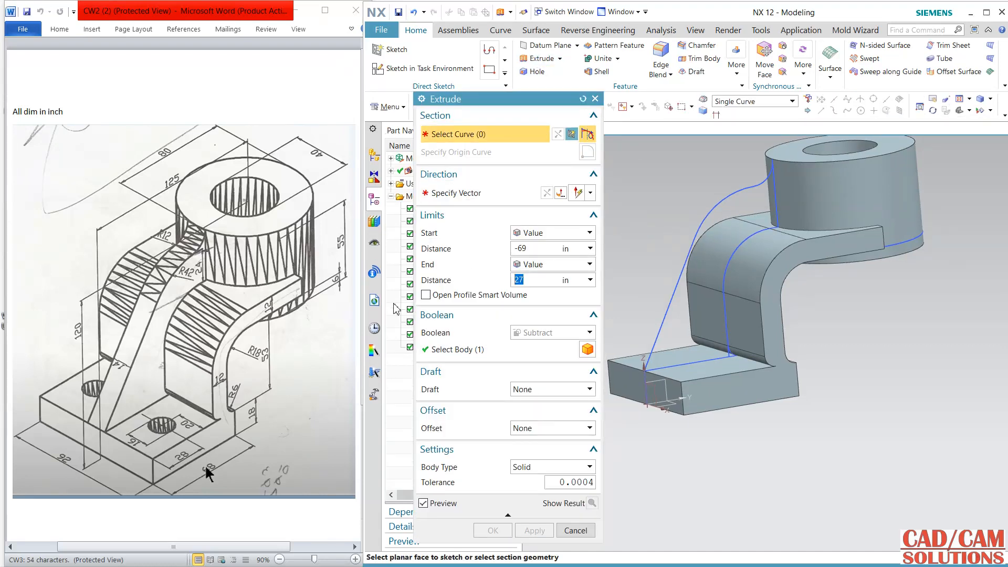
click(666, 274)
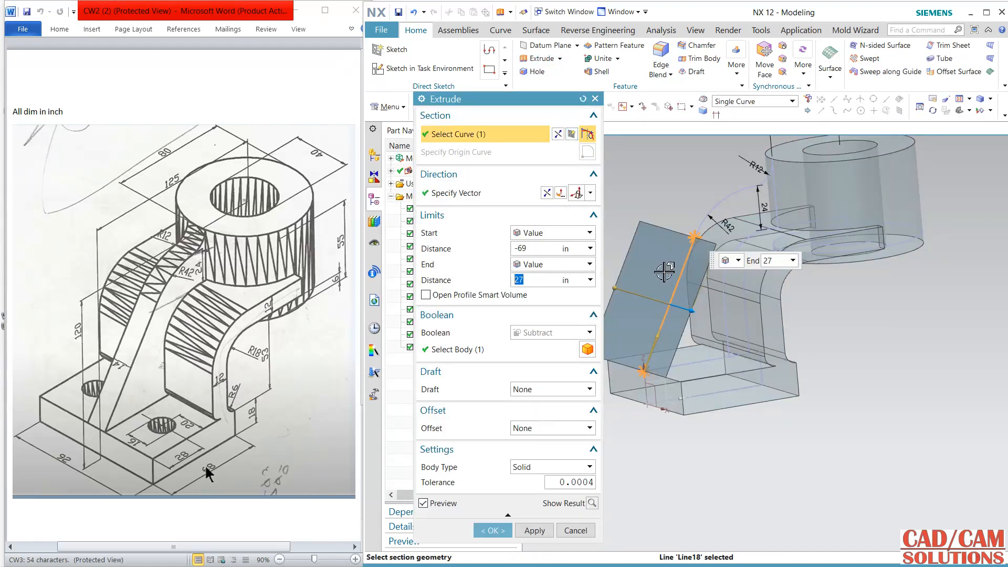
click(756, 101)
click(746, 124)
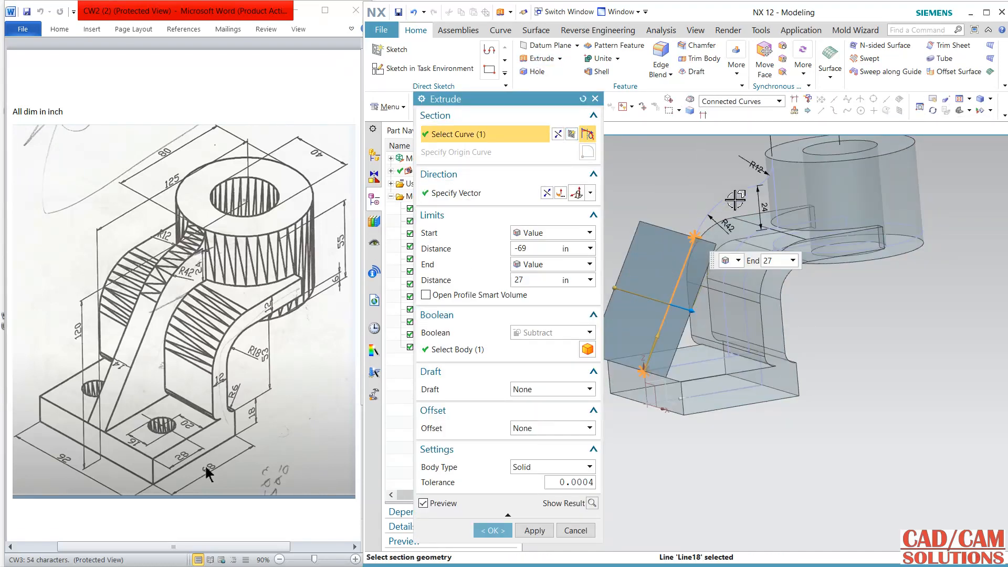
click(710, 213)
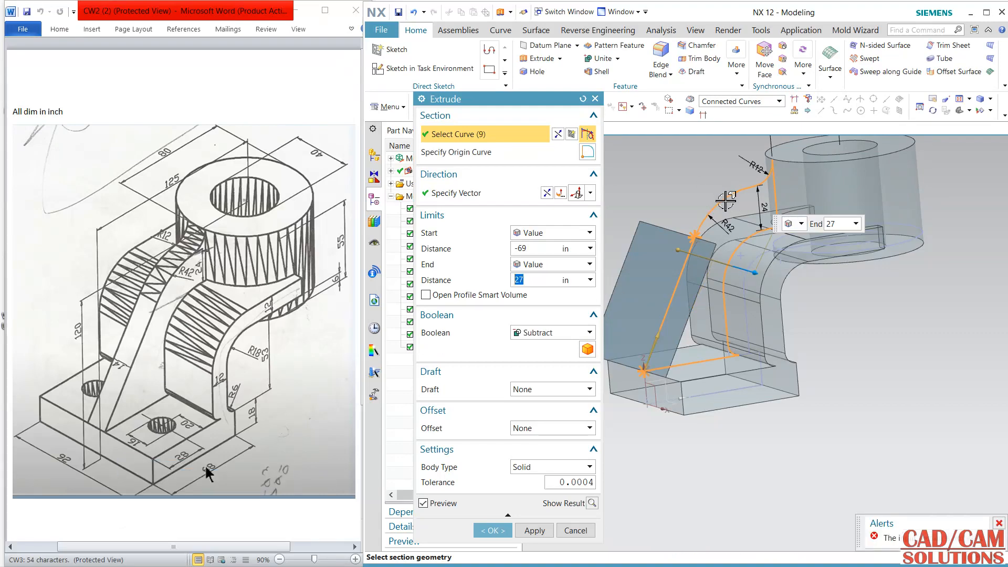
scroll(709, 215, down, 6)
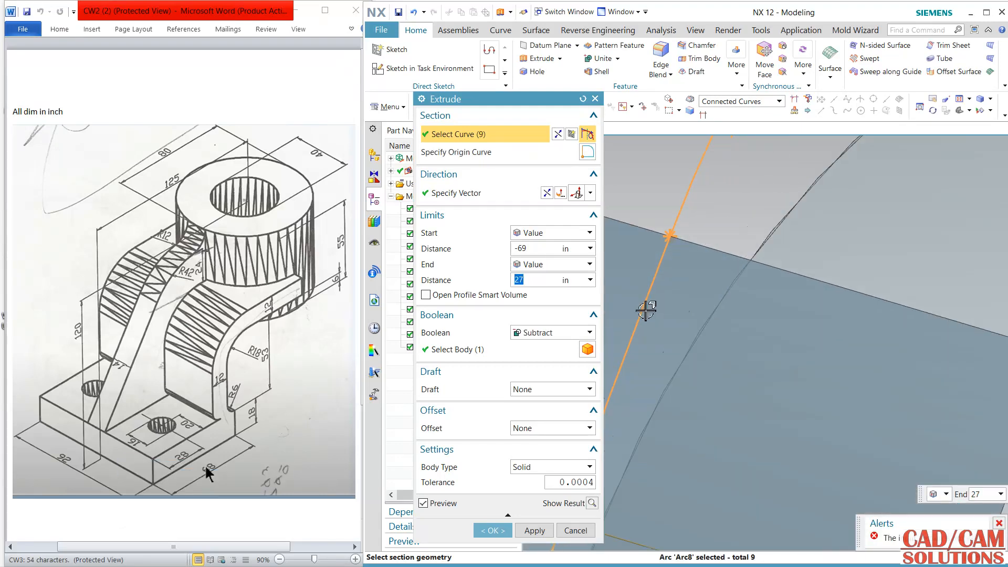
click(575, 530)
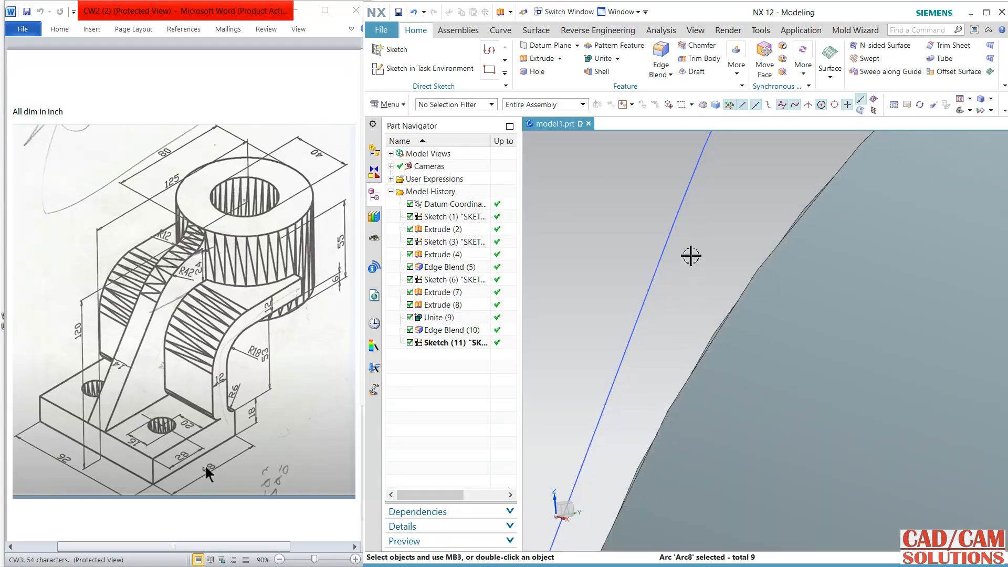
- Set up an extrusion of the rib profile from its region boundary curves, with a symmetric distance of 7 in
scroll(709, 172, up, 2)
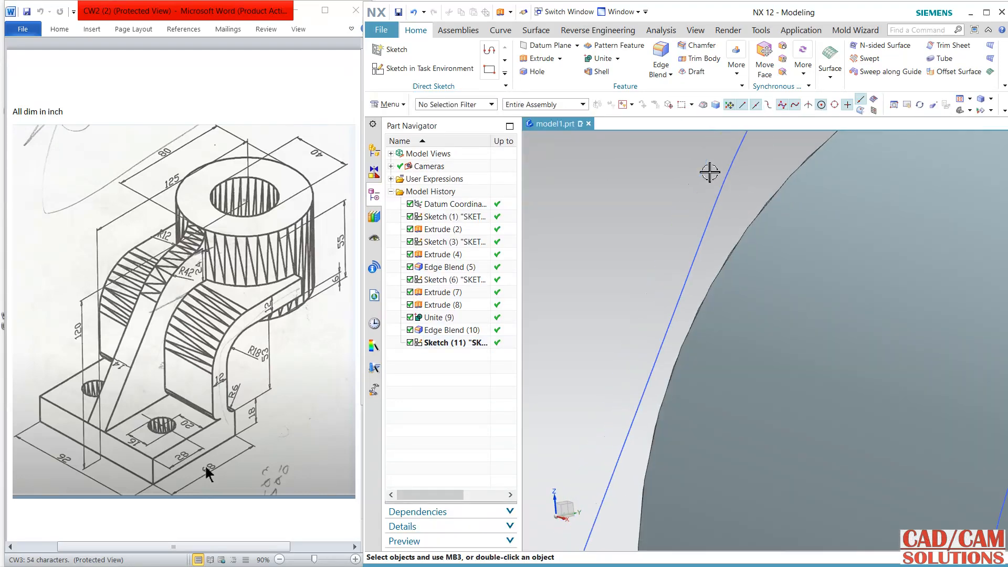
click(541, 58)
scroll(682, 209, up, 3)
click(754, 101)
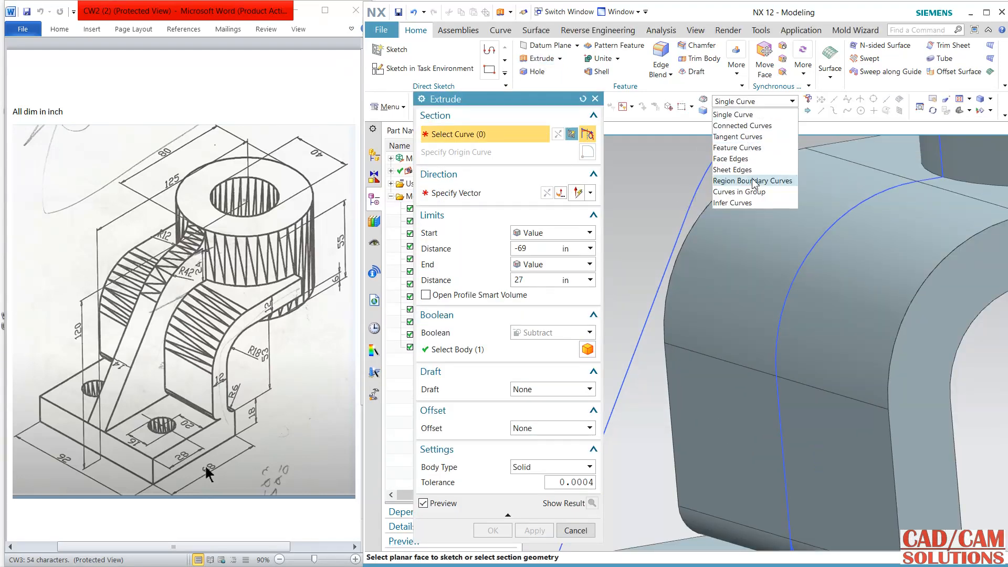
click(753, 181)
click(716, 198)
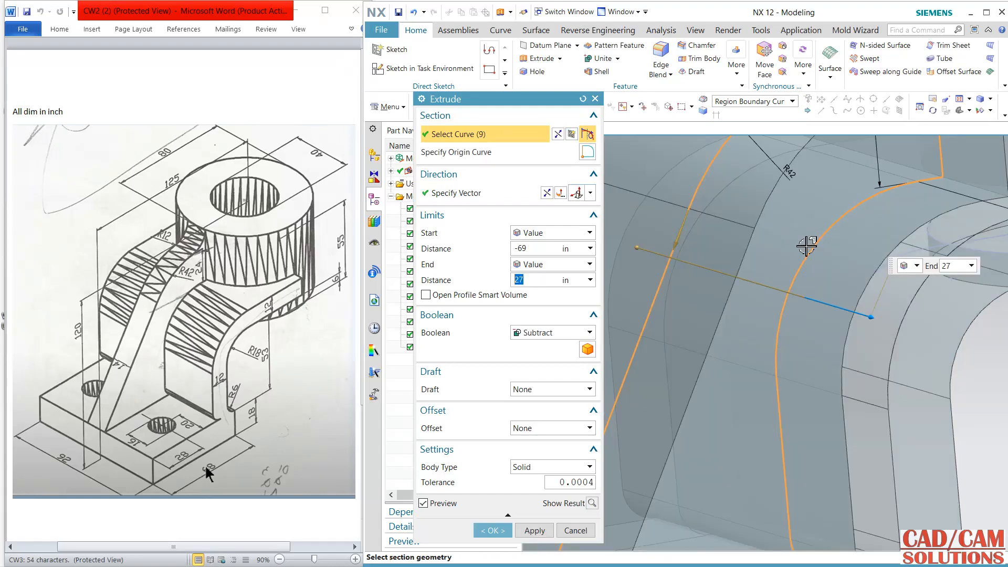
scroll(806, 245, up, 5)
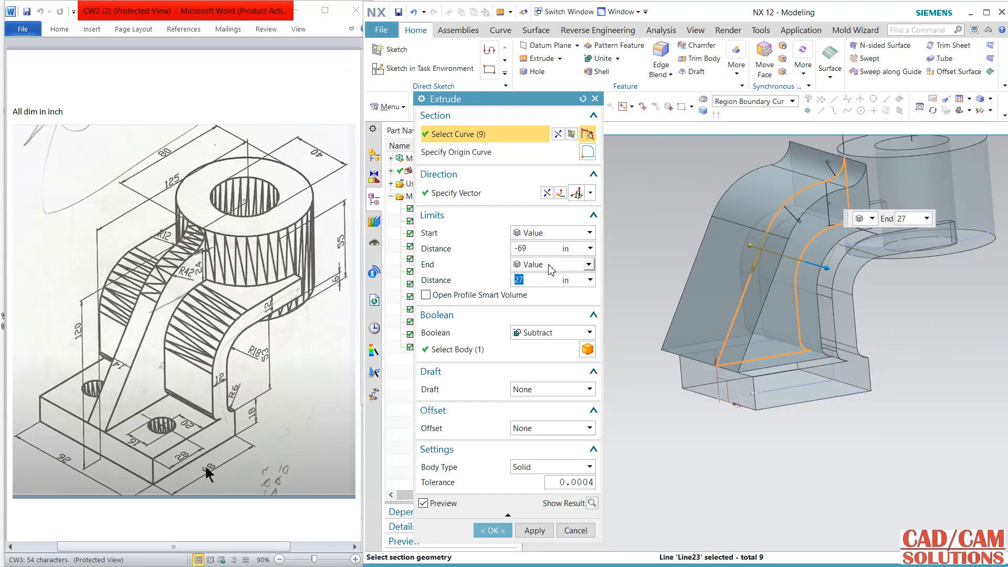
click(588, 264)
click(544, 278)
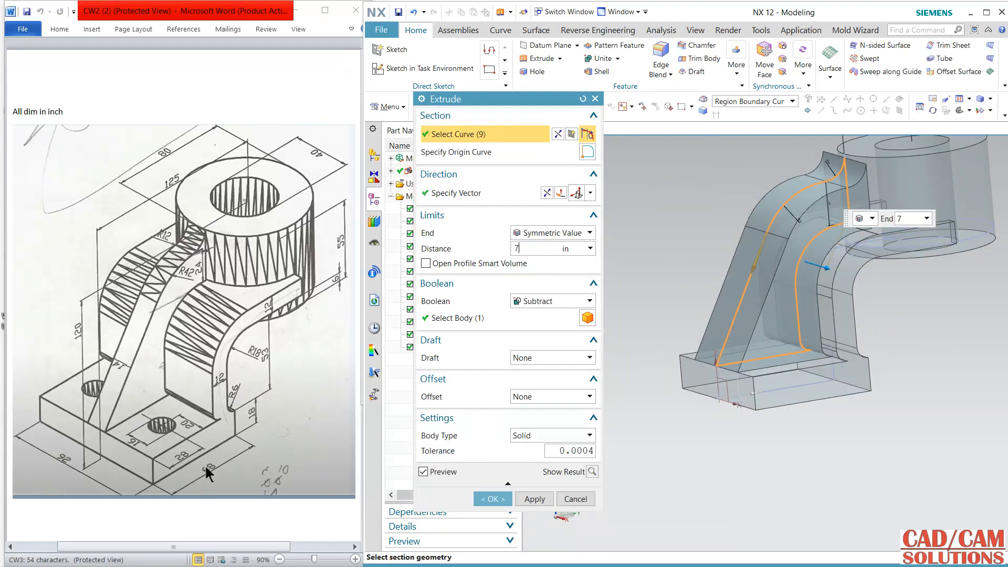
key(Return)
- Try to unite the symmetric rib extrusion with the bracket body
click(533, 306)
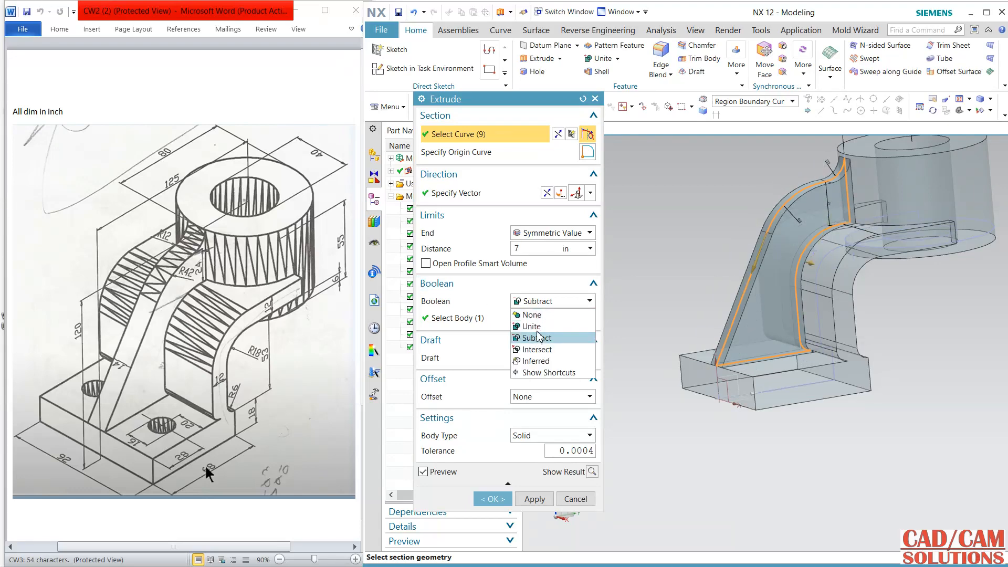
click(542, 325)
click(491, 500)
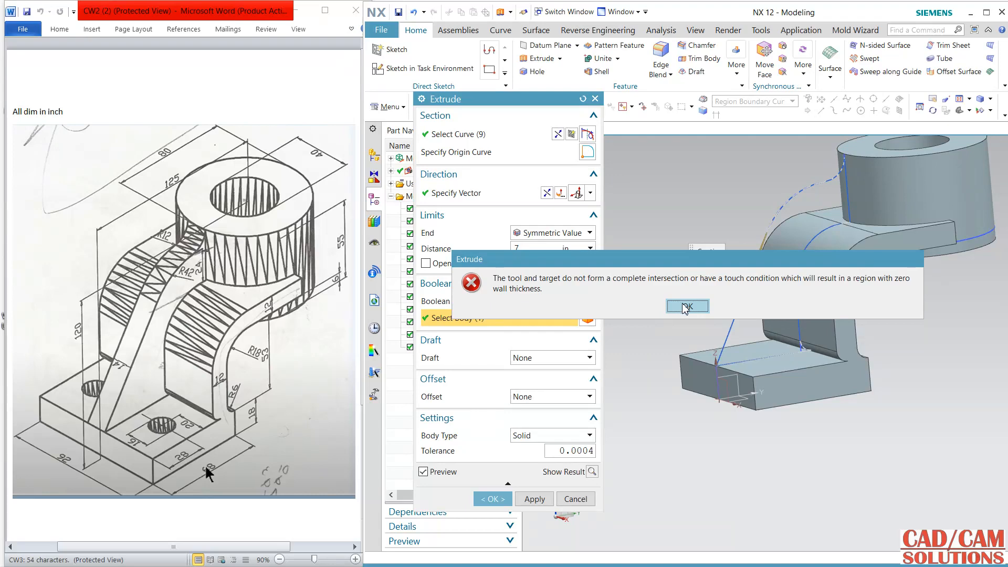
click(686, 308)
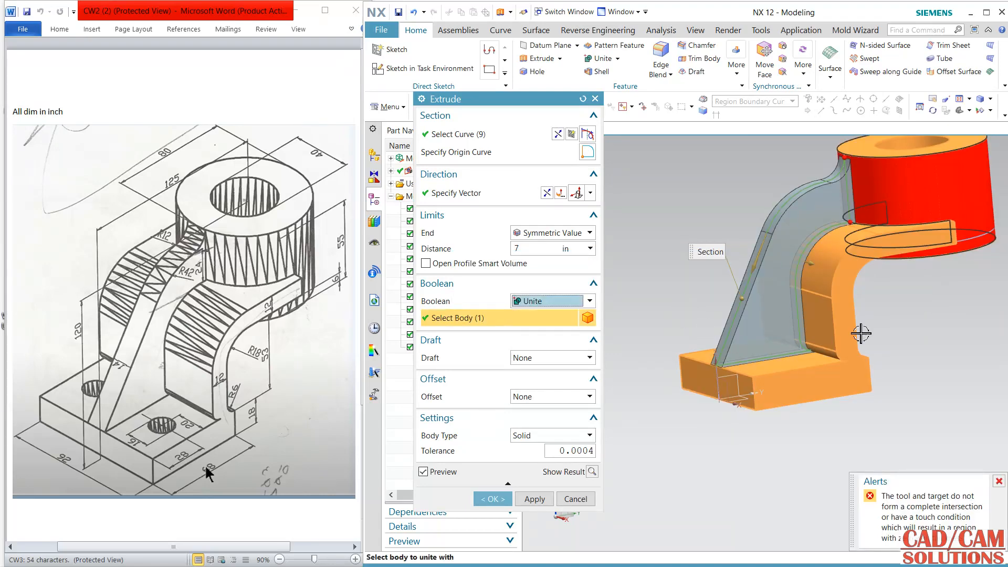
middle_drag(861, 333, 778, 292)
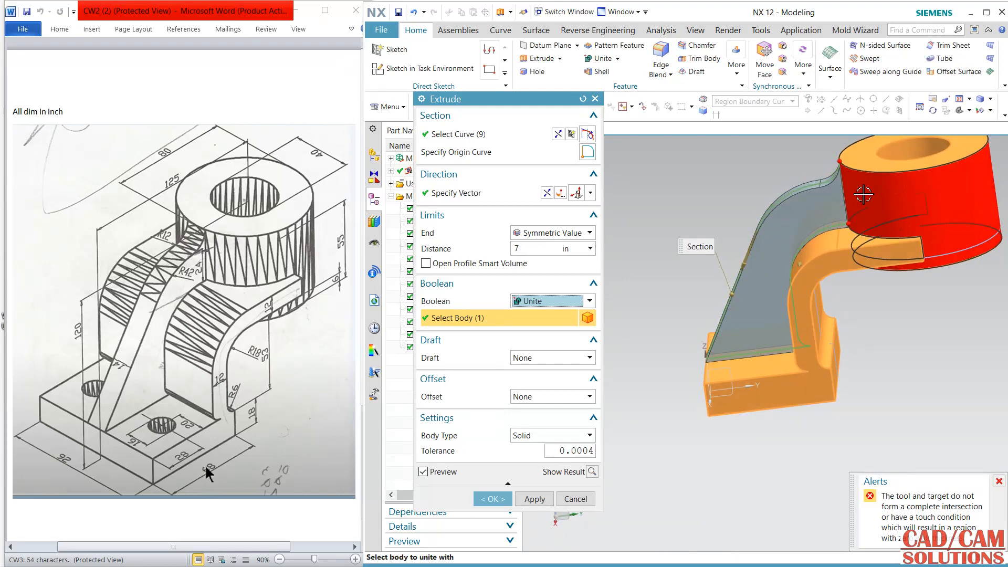
middle_drag(864, 194, 809, 242)
- Create the rib extrusion as a separate body with the Boolean option None
click(520, 301)
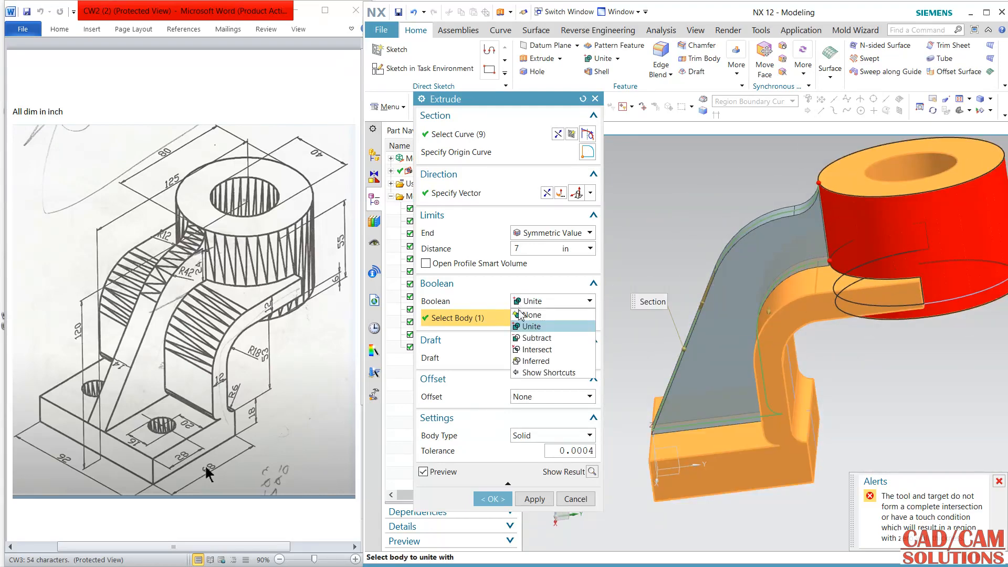
click(527, 314)
click(493, 498)
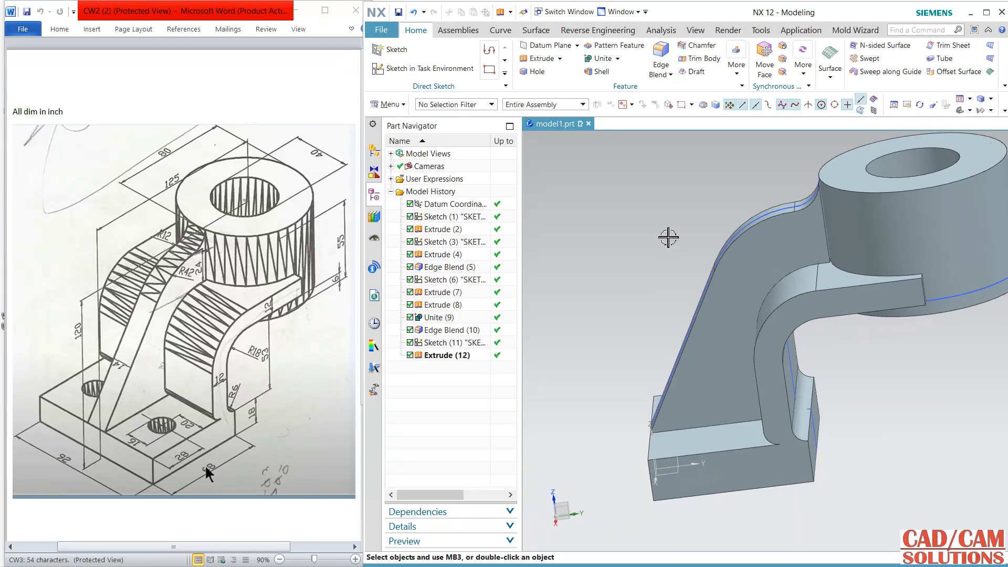
- Try to replace the rib's narrow end face beside the boss with the boss's outer cylindrical face
middle_drag(668, 237, 675, 227)
scroll(813, 189, up, 5)
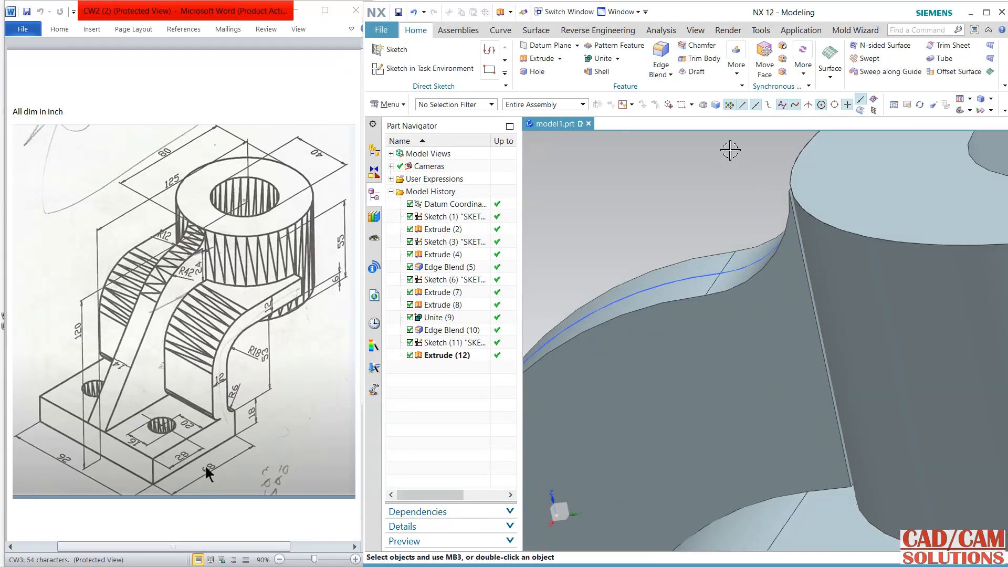
click(803, 62)
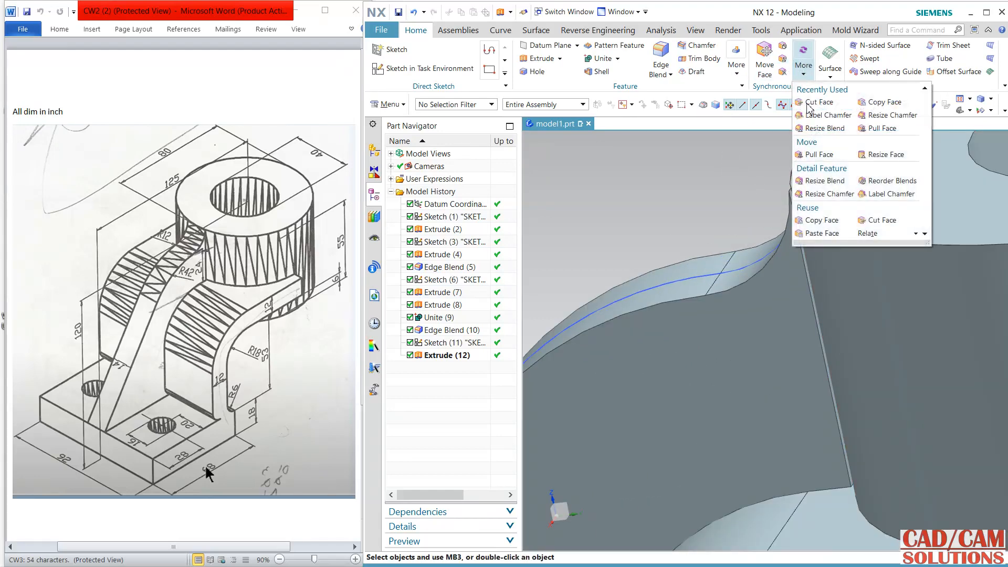
click(780, 146)
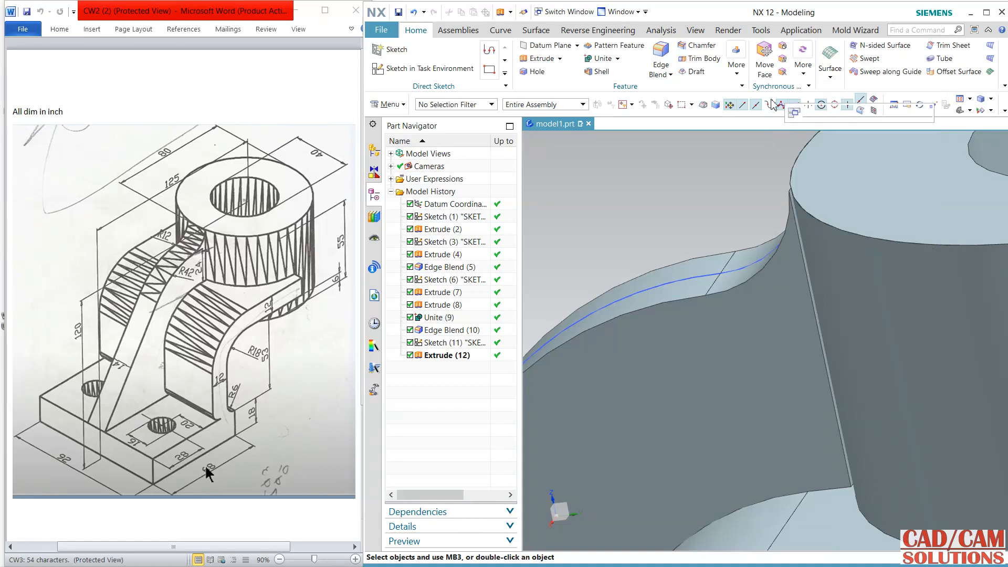
click(783, 58)
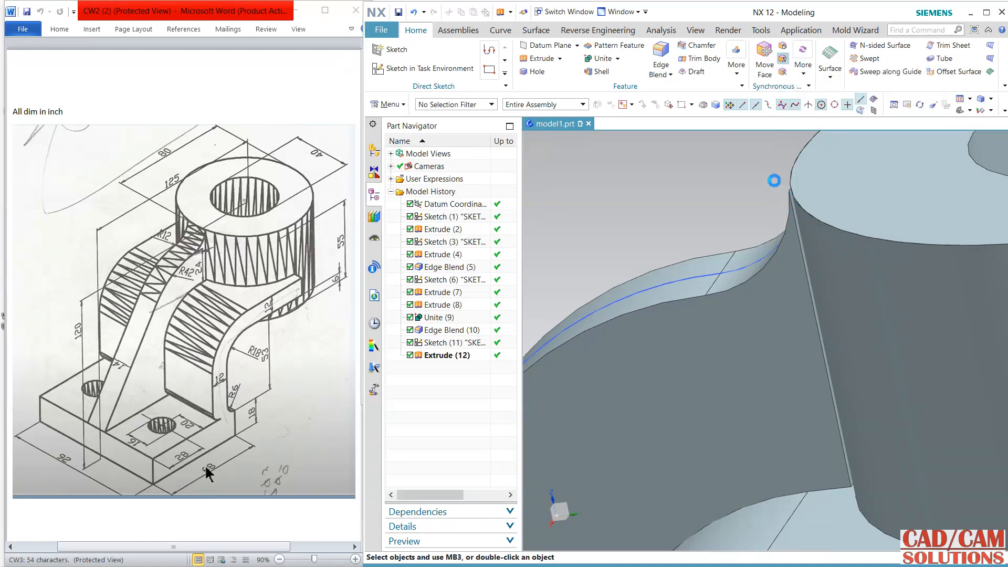
scroll(810, 206, up, 2)
click(774, 273)
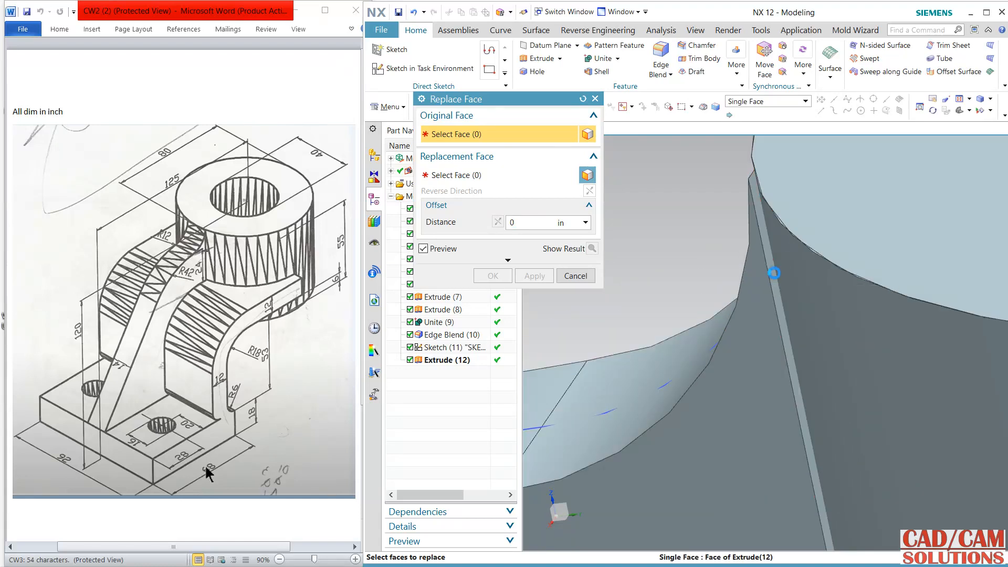
scroll(709, 239, down, 2)
middle_drag(730, 309, 811, 315)
middle_click(812, 315)
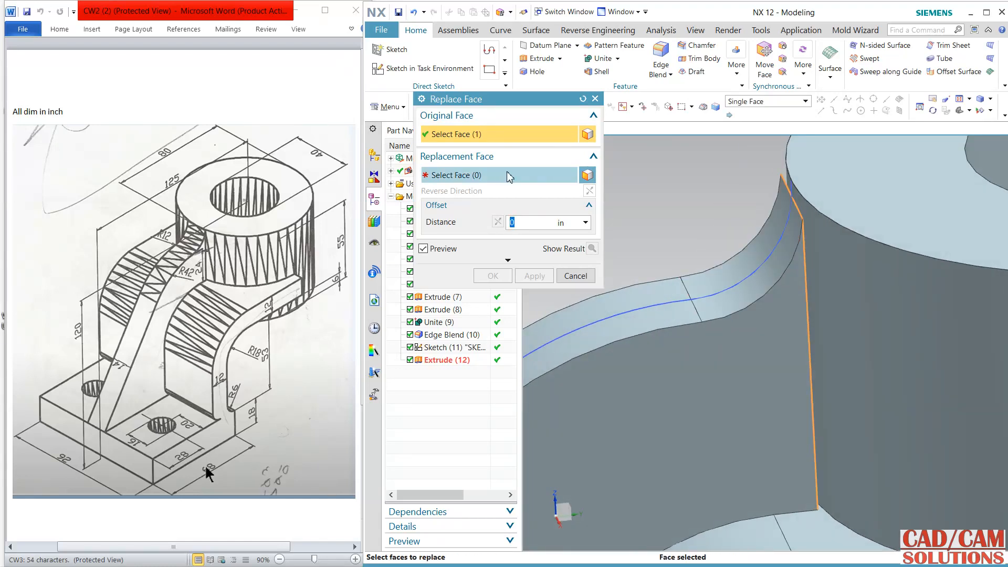
click(838, 318)
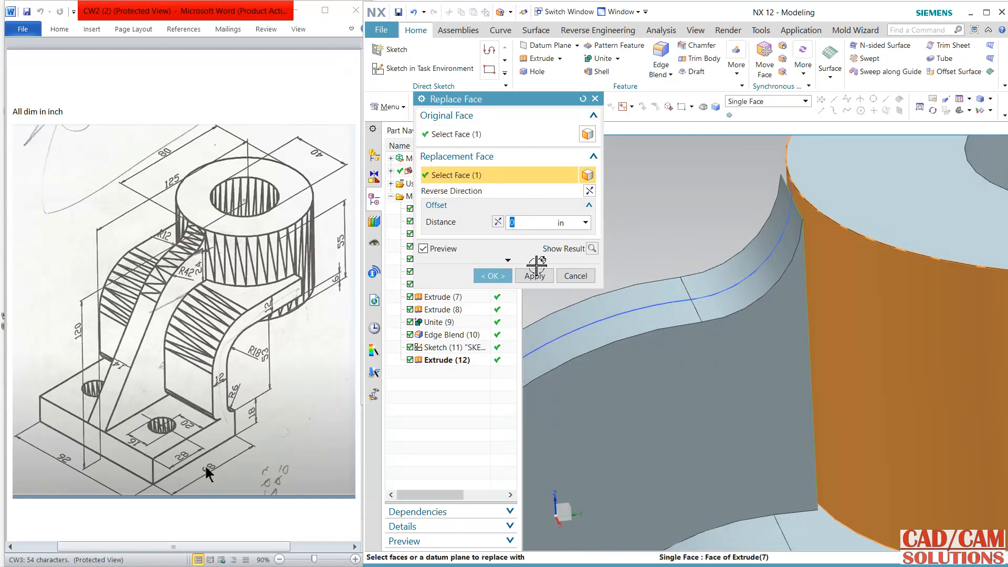
click(493, 276)
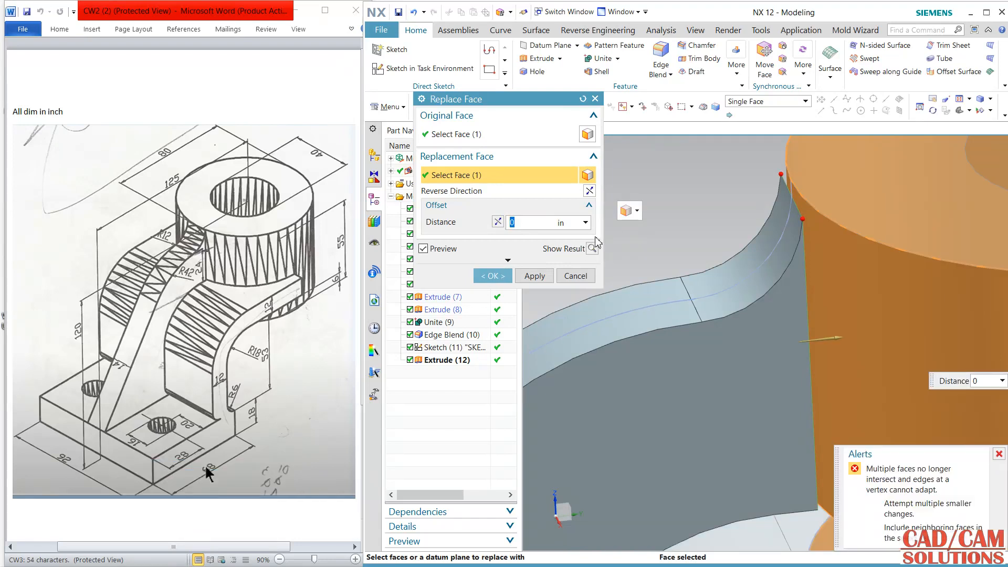
click(575, 276)
- Delete the rib extrusion, keeping its sketch
scroll(805, 219, down, 4)
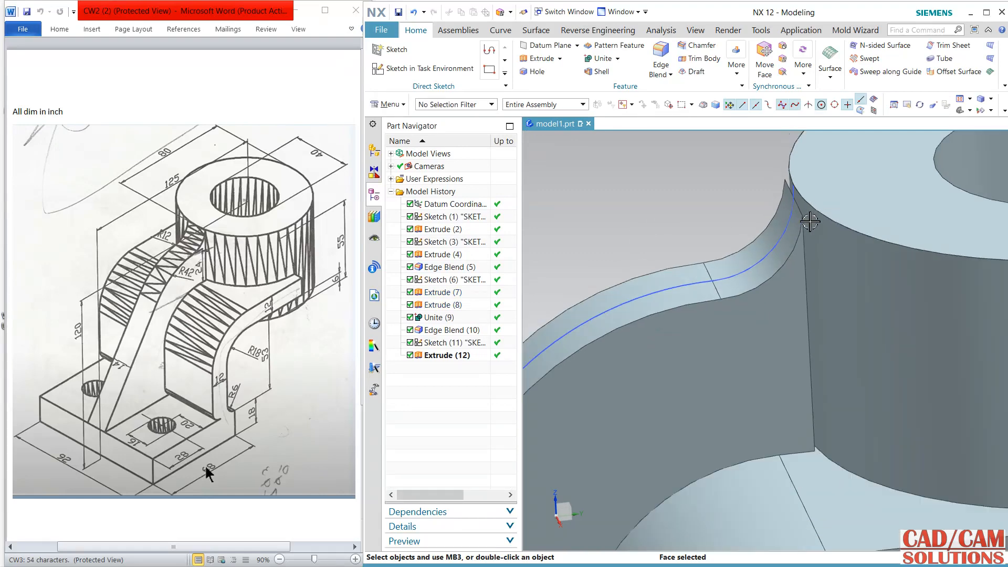
scroll(713, 298, down, 3)
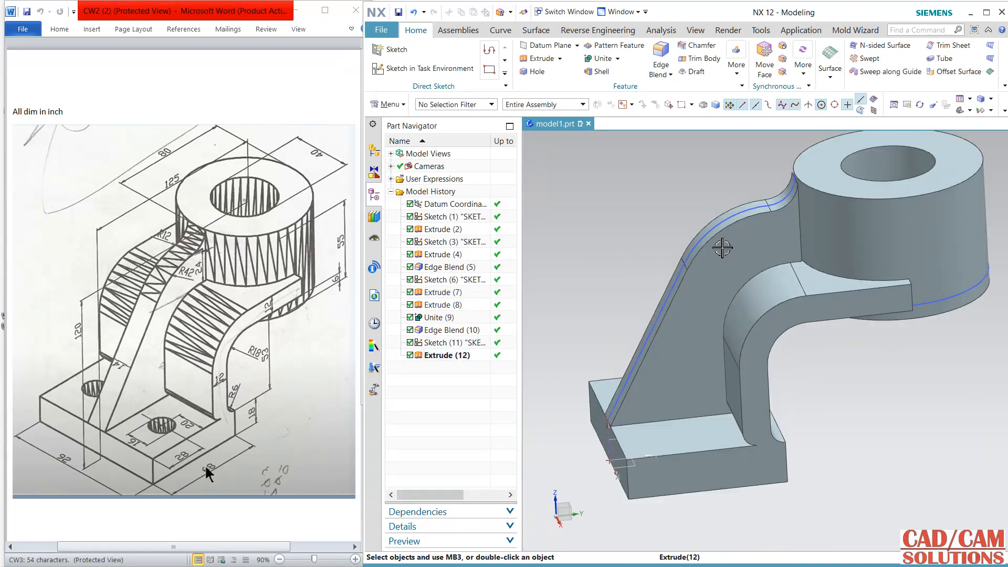
right_click(451, 357)
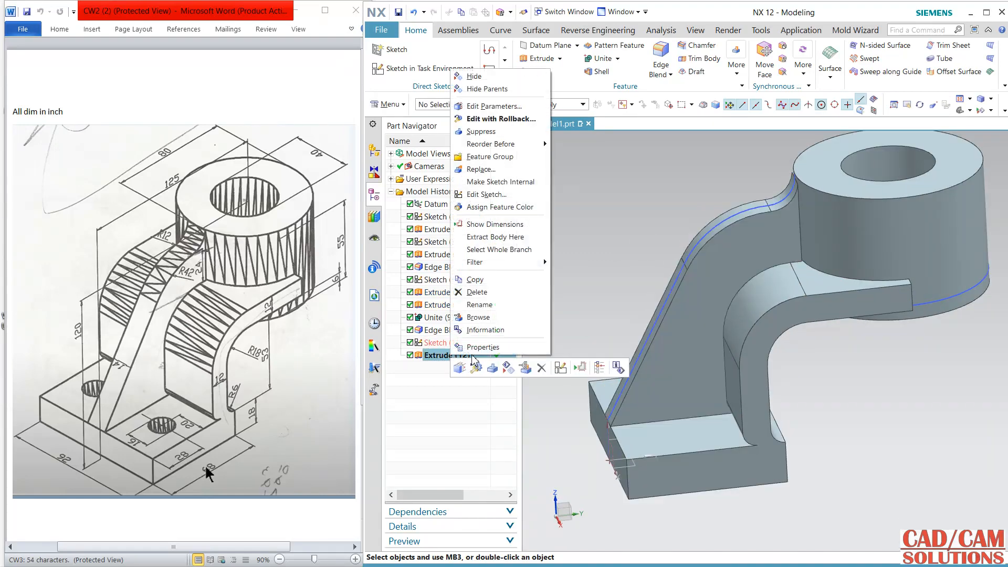
click(540, 369)
- Start a Rib feature using the 12 in arc, the 42 in arc and the sloping line as single-curve sections
middle_drag(608, 269, 693, 239)
click(736, 62)
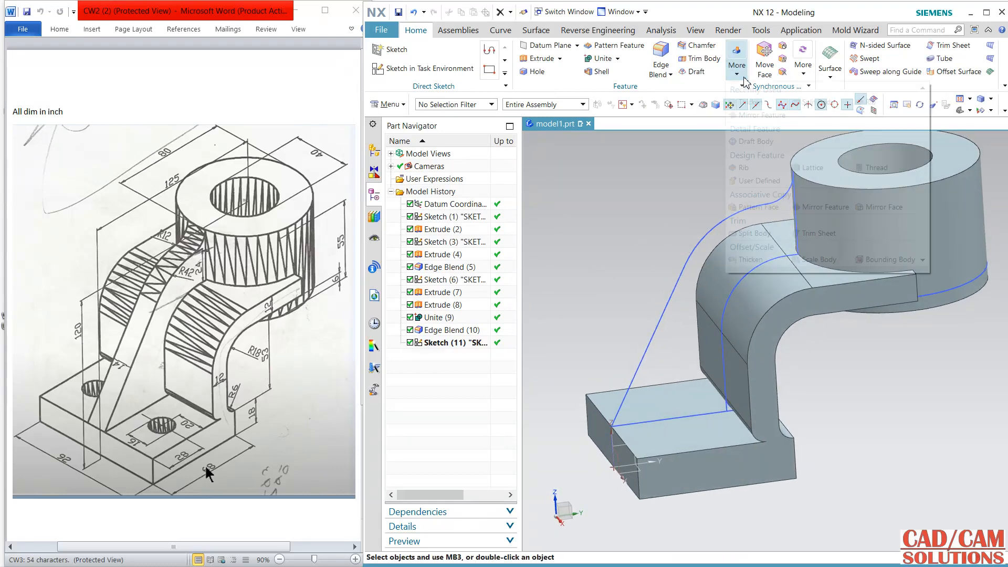
click(746, 169)
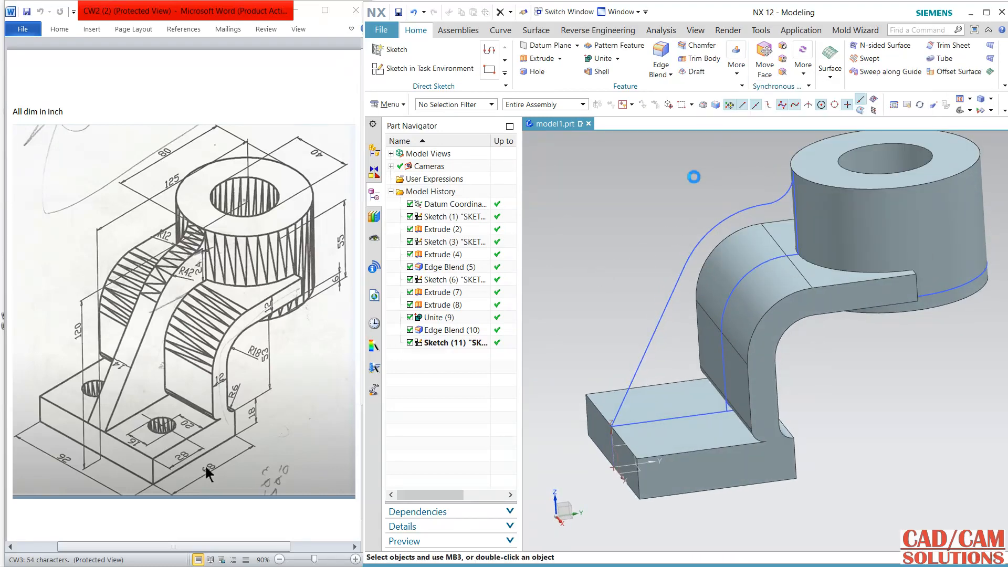
click(751, 102)
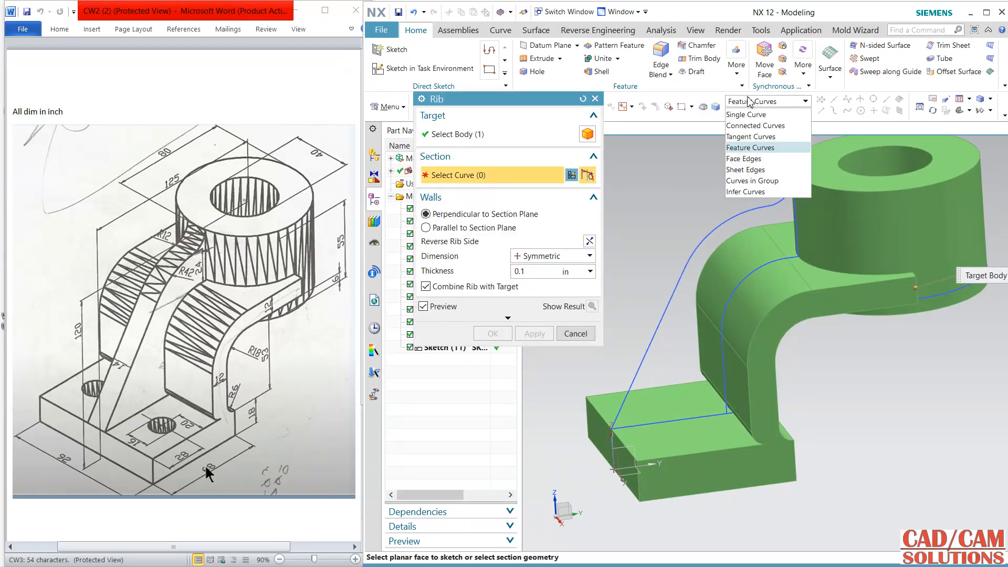
click(753, 116)
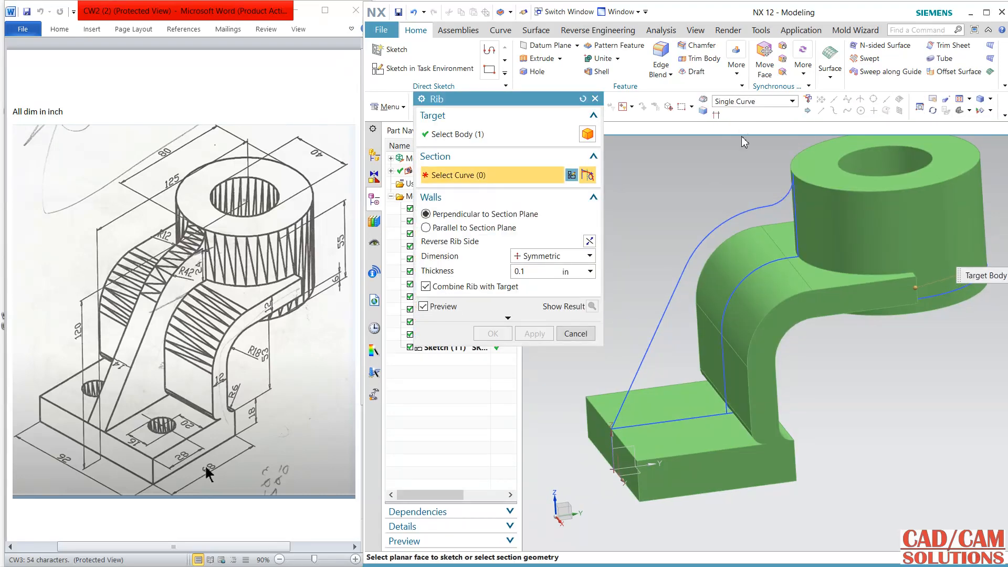
click(783, 202)
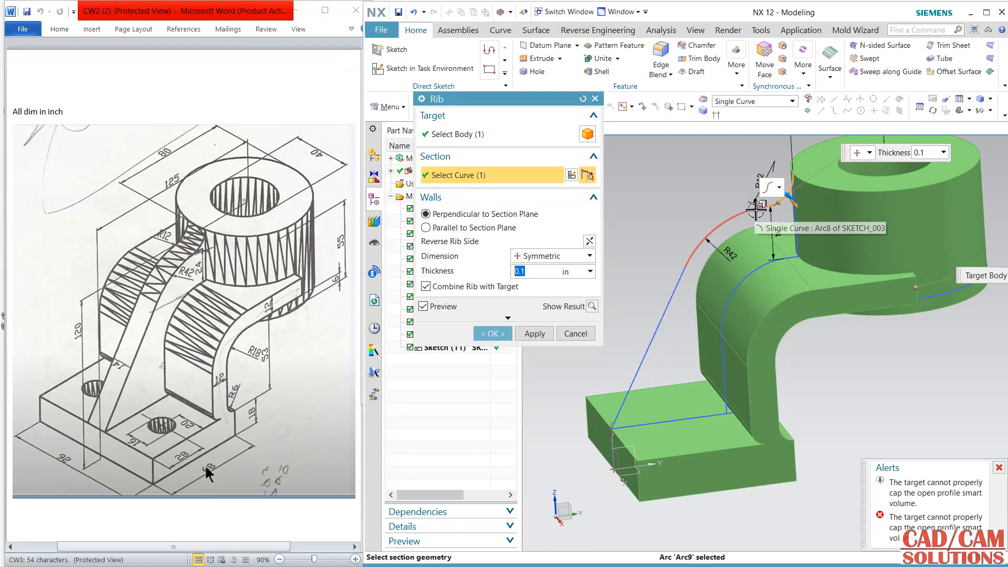
click(677, 285)
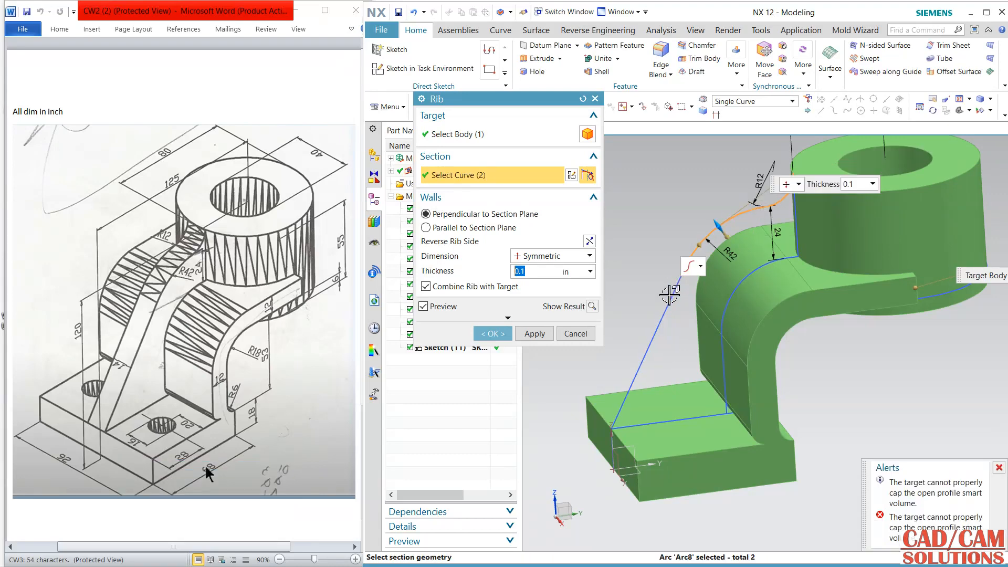
click(668, 300)
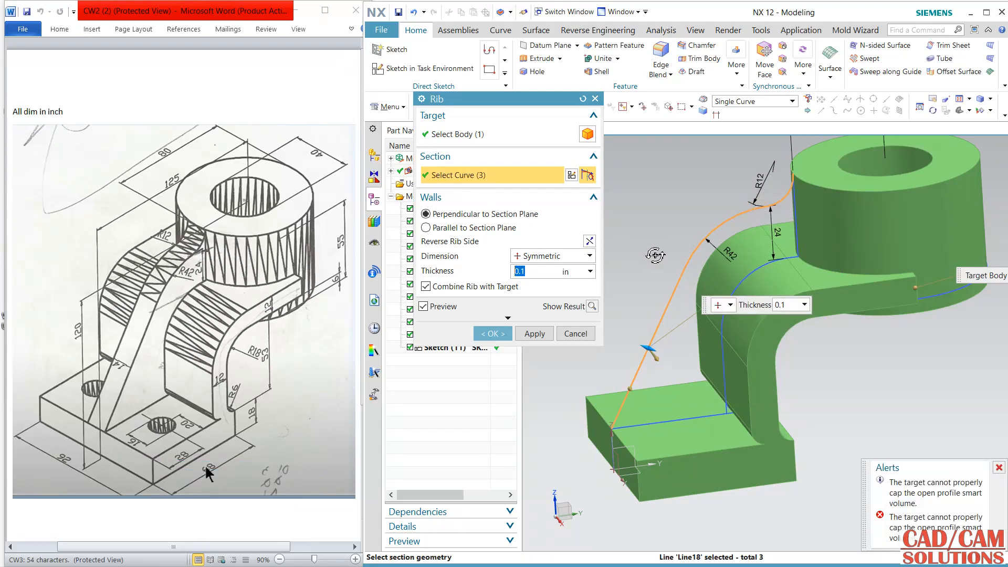
middle_drag(655, 255, 659, 235)
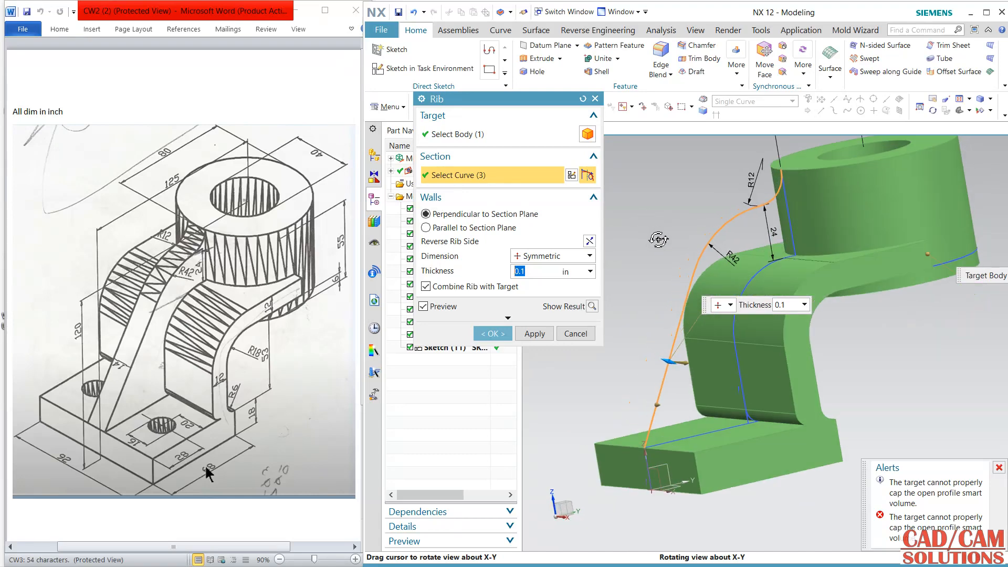
- Set the rib walls parallel to the section plane with a symmetric thickness of 7 in
click(494, 227)
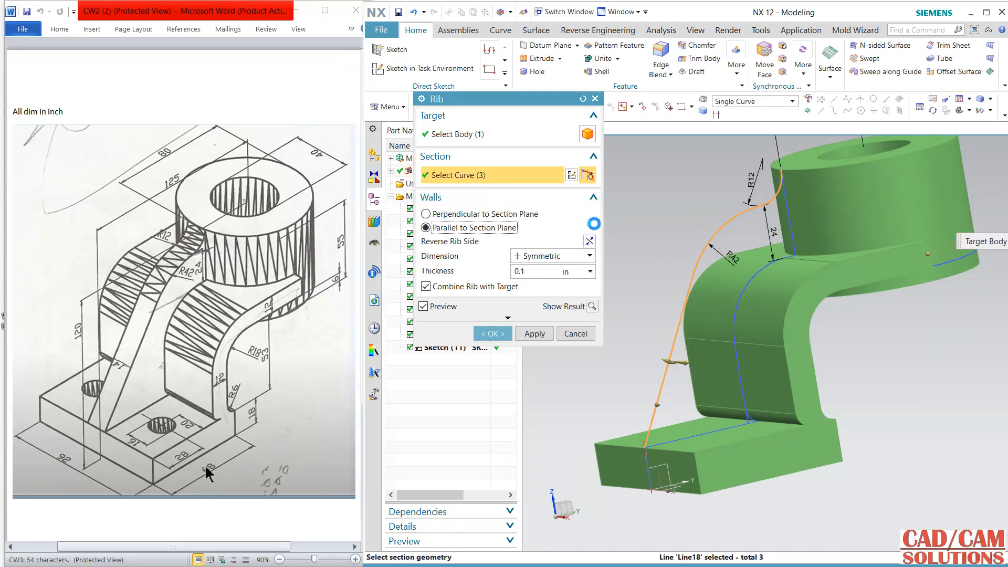
click(545, 271)
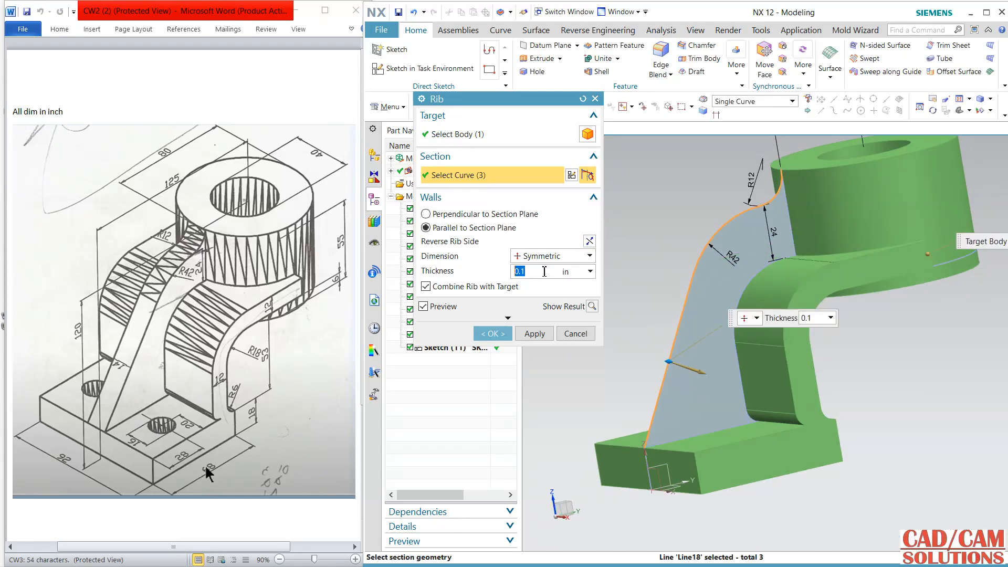
text(7)
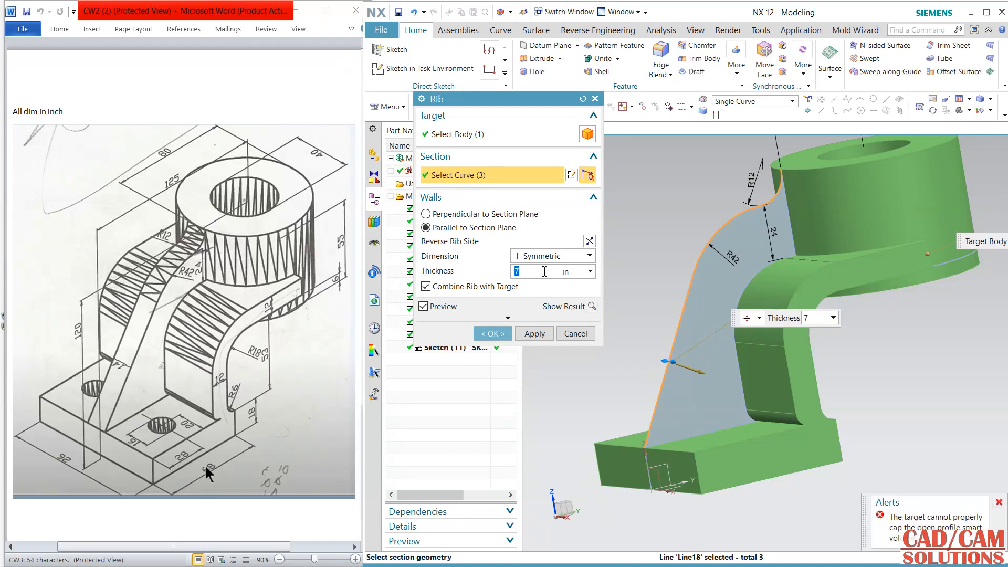
- Increase the rib's symmetric thickness to 25 in and examine where the section meets the boss
mouse_move(663, 333)
middle_down()
mouse_move(703, 339)
mouse_move(679, 340)
middle_up()
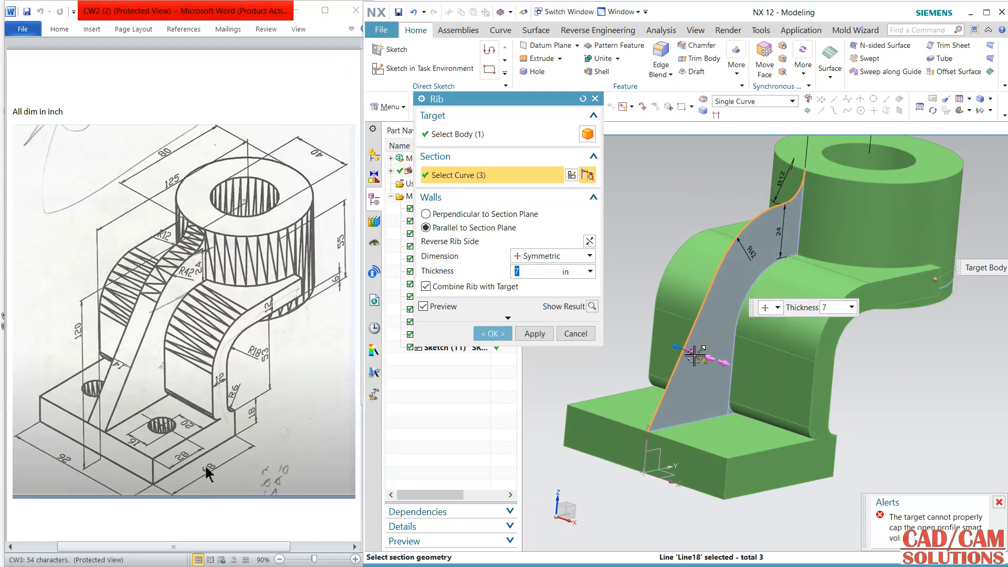
drag(694, 356, 709, 361)
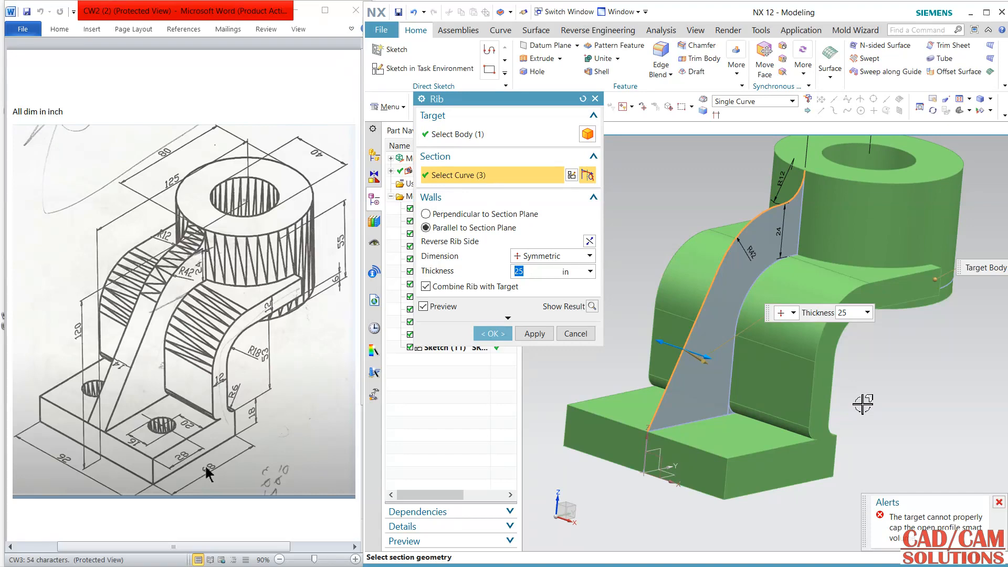
scroll(787, 201, up, 5)
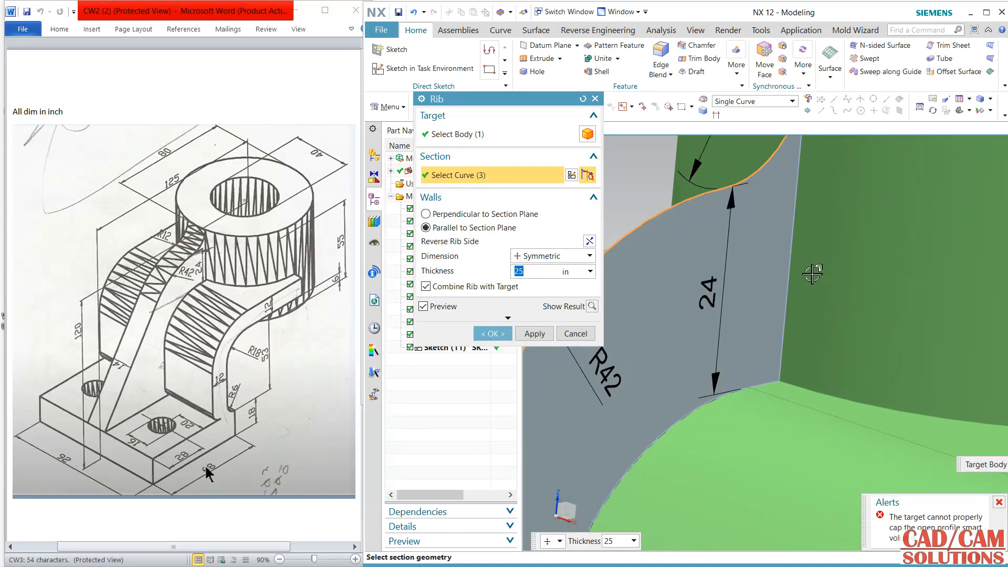
middle_drag(793, 263, 754, 303)
scroll(810, 309, down, 3)
scroll(811, 309, down, 3)
middle_drag(789, 339, 737, 338)
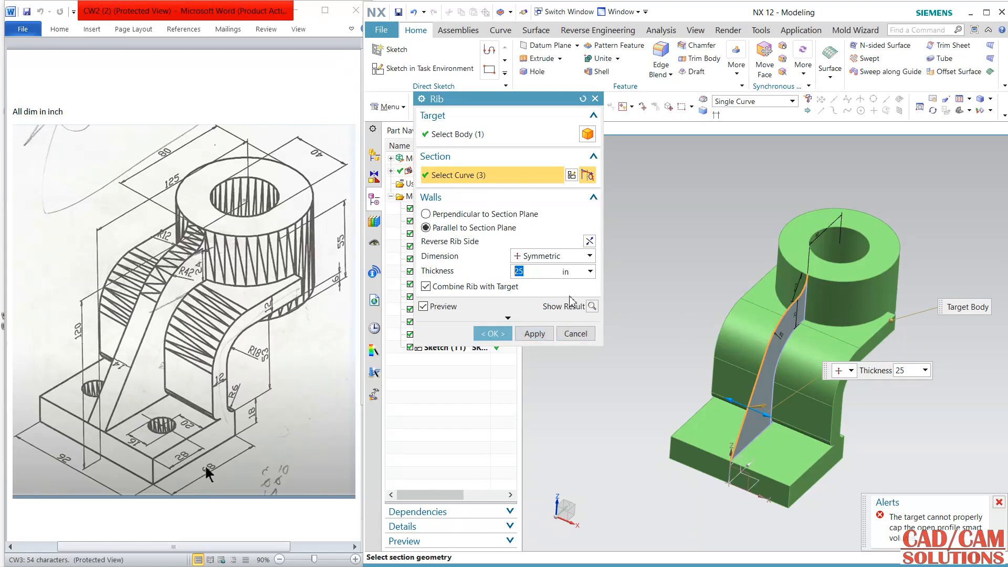
- Turn off combining the rib with the target body and try to show the resulting rib
click(457, 288)
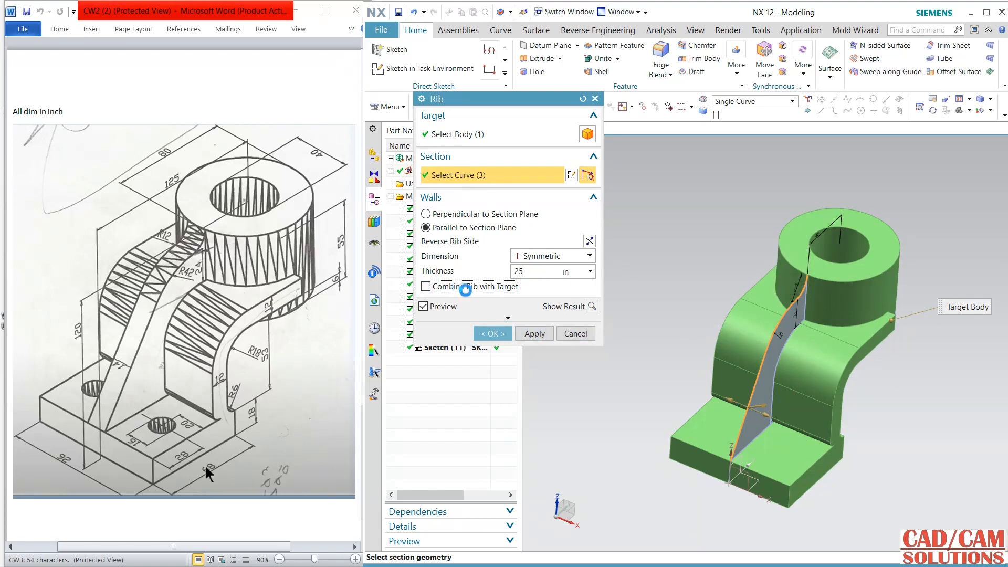
click(592, 306)
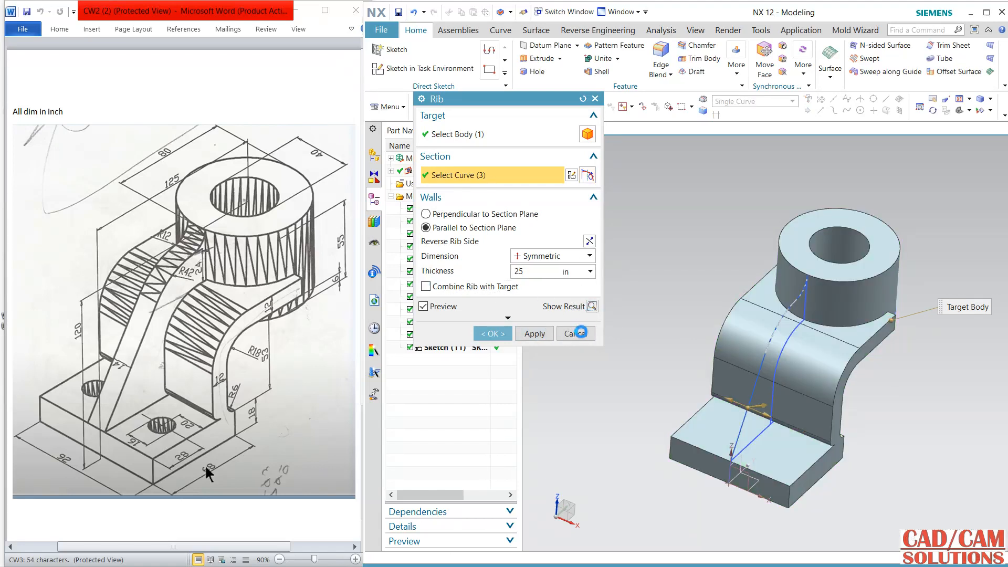
click(681, 307)
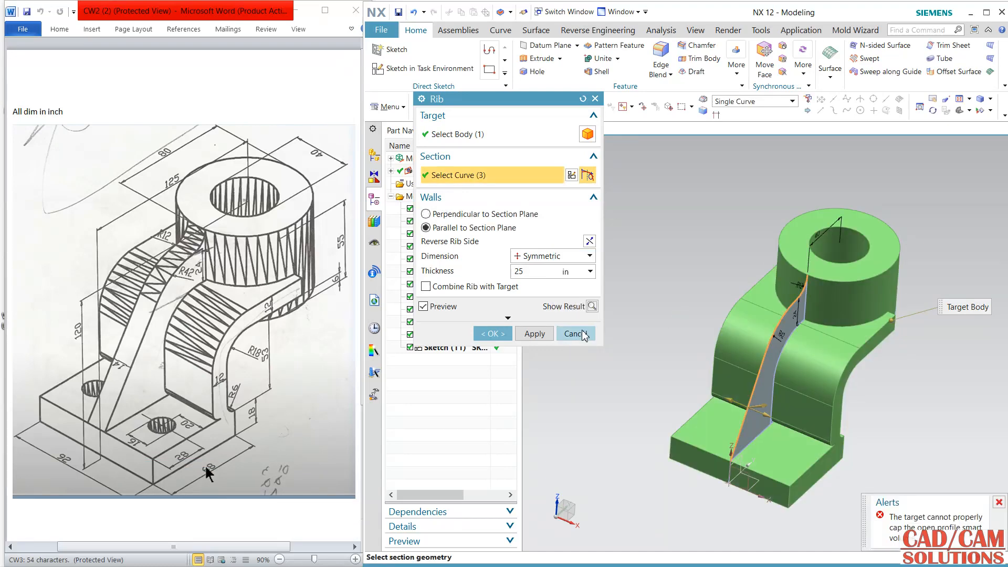
- Cancel the rib and reopen its sketch to draw a horizontal line about 12 in long from the 42 in arc's upper end to the boss
click(576, 334)
middle_drag(603, 333, 584, 319)
double_click(706, 368)
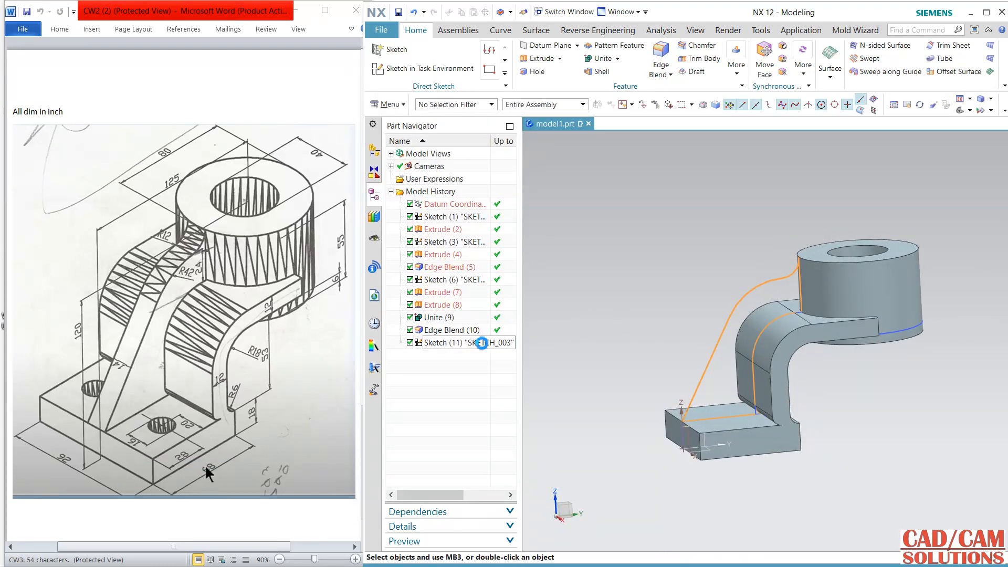
scroll(792, 254, up, 3)
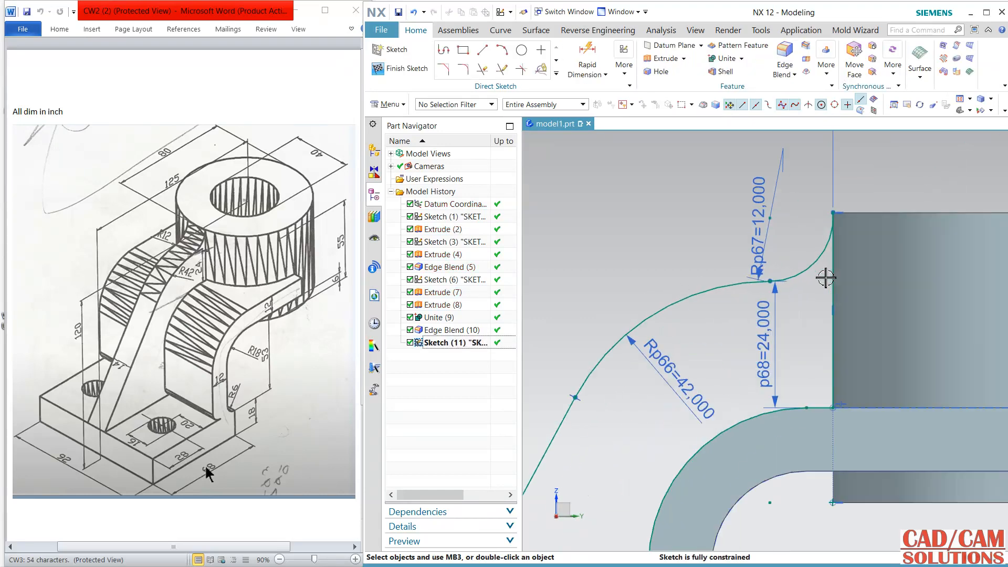
click(482, 50)
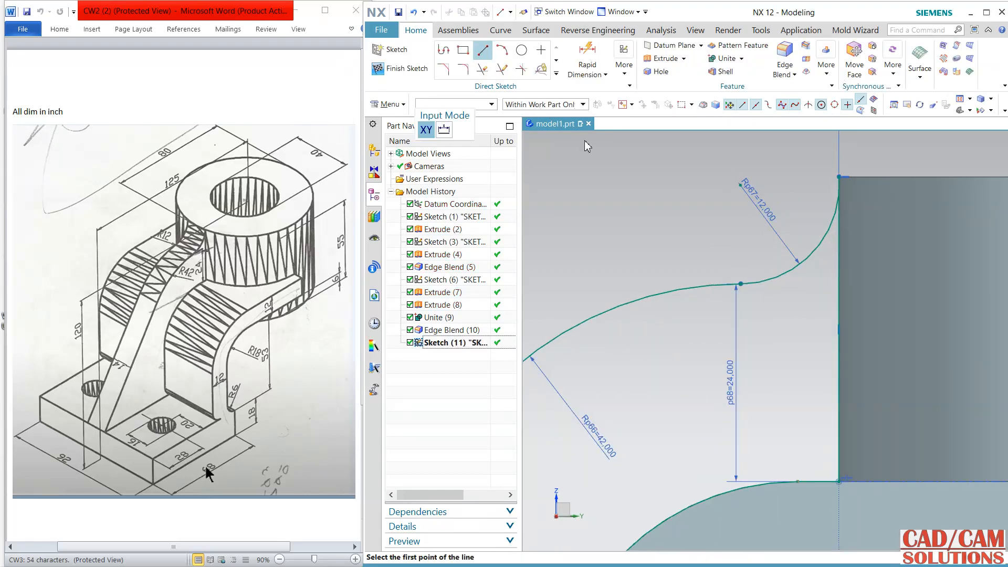
click(750, 284)
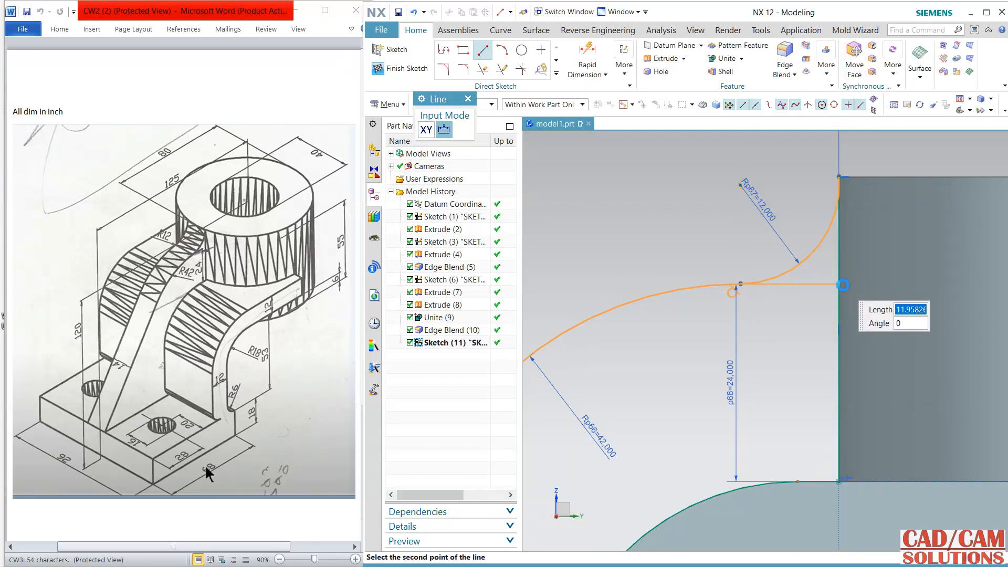
key(Return)
key(Escape)
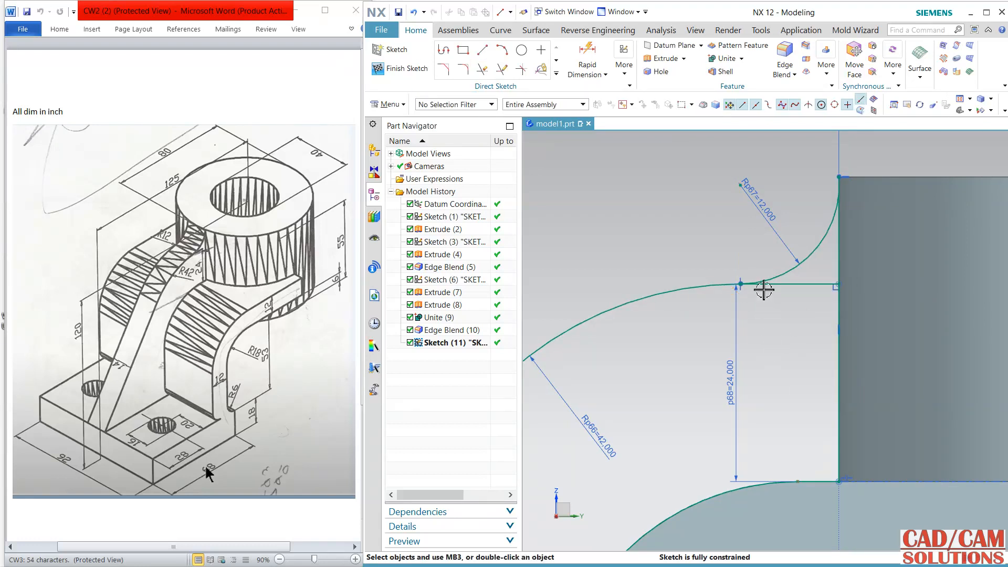
- Convert the 12 in arc in the rib sketch to a reference curve and finish the sketch
click(827, 241)
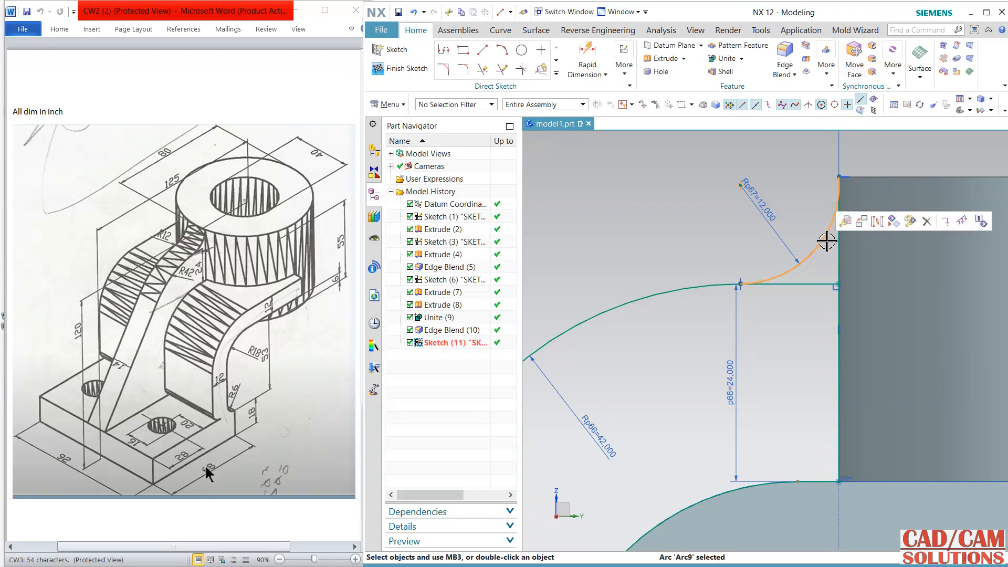
click(867, 225)
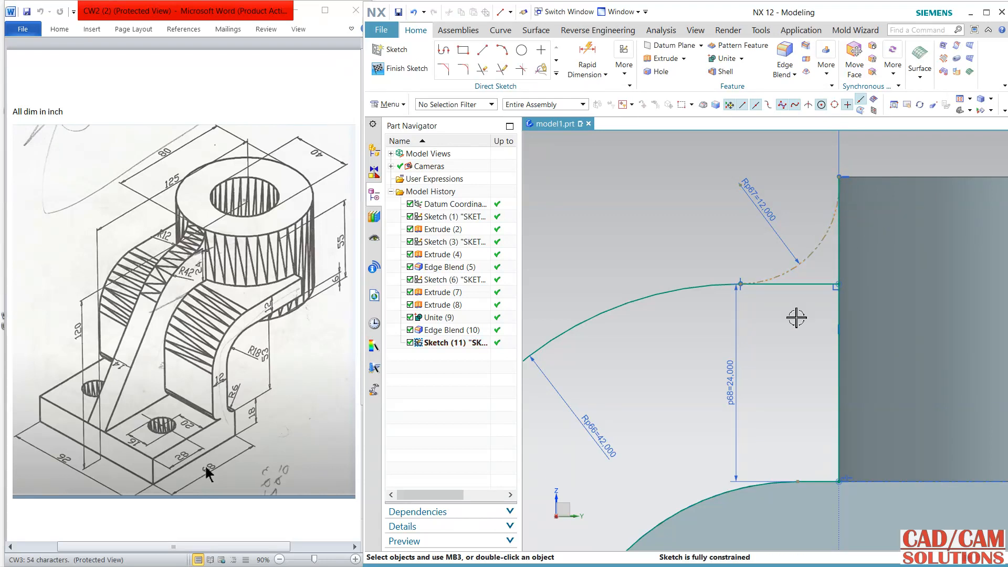
scroll(796, 317, up, 4)
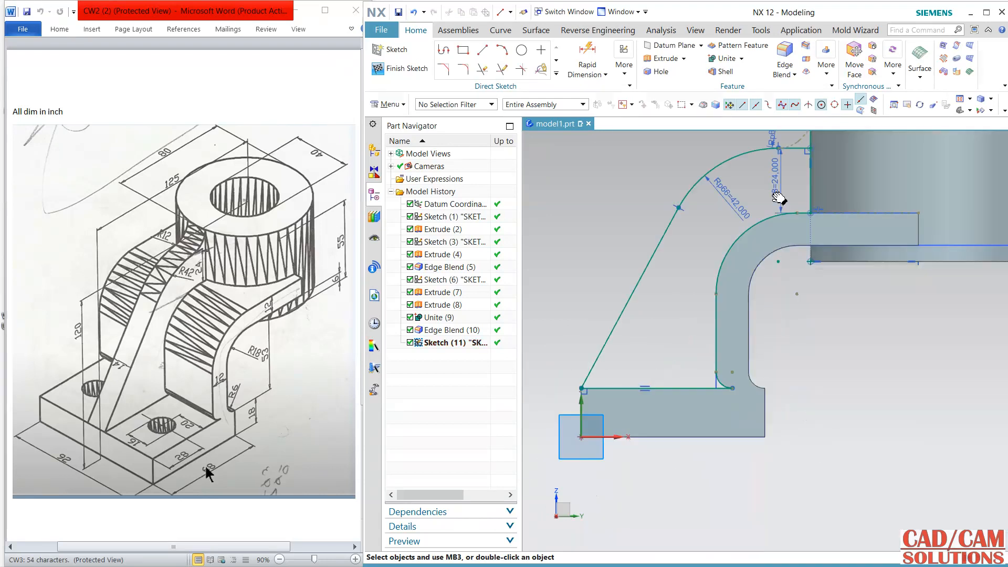
click(400, 68)
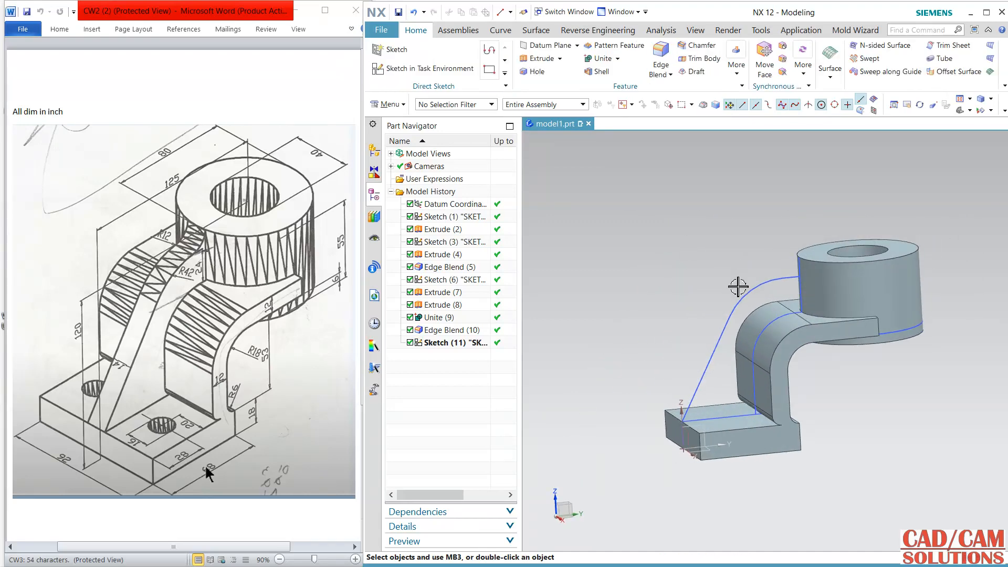
- Start a Rib feature using the short horizontal line, the 42 in arc and the sloping line as single-curve sections
middle_drag(738, 286, 761, 217)
click(737, 64)
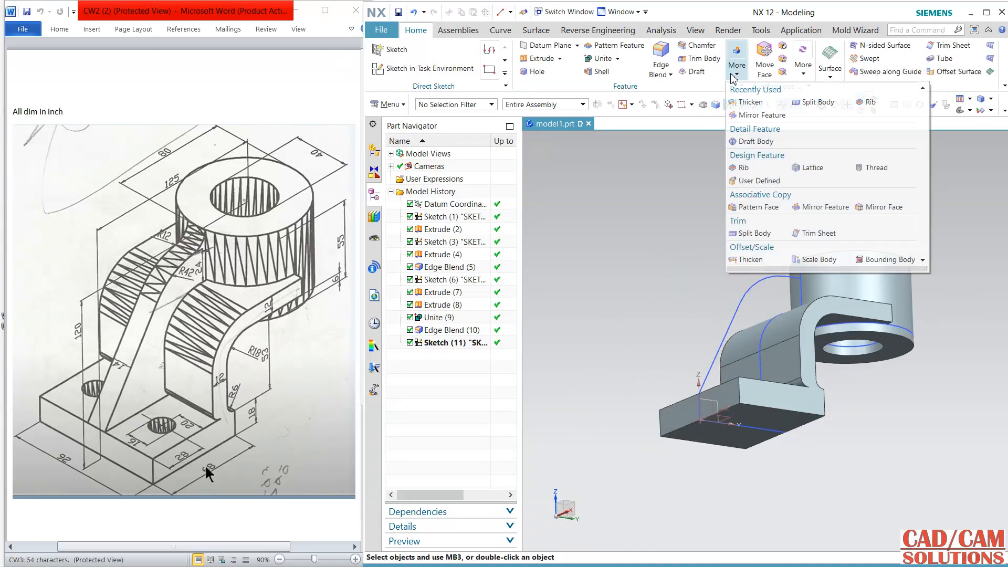
click(758, 173)
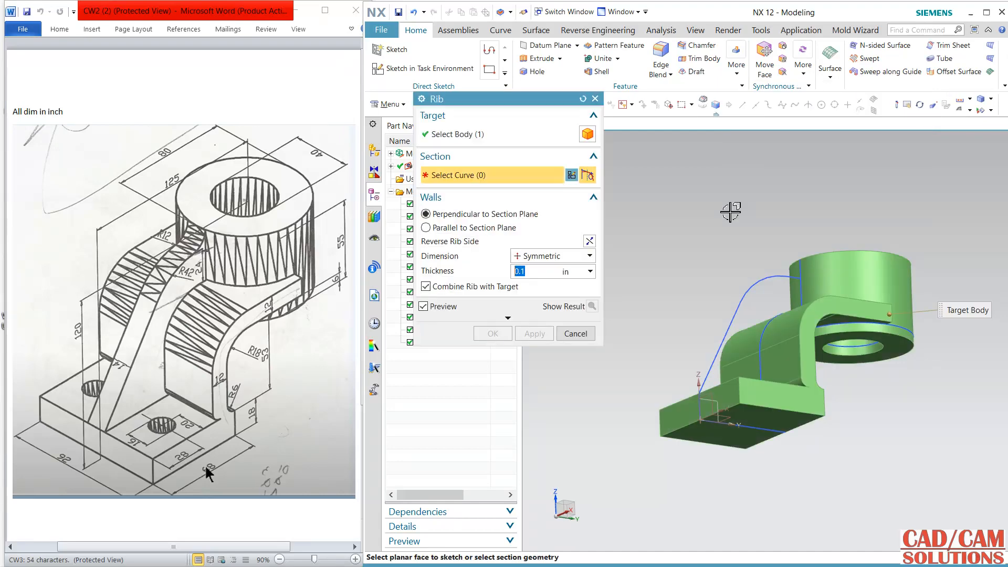
middle_drag(761, 226, 754, 105)
click(754, 105)
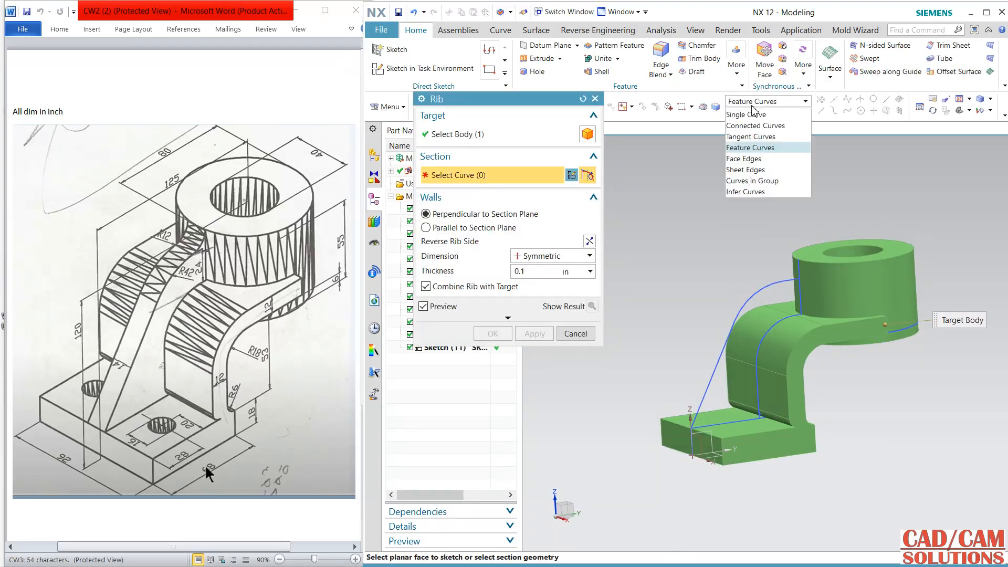
click(752, 119)
click(790, 281)
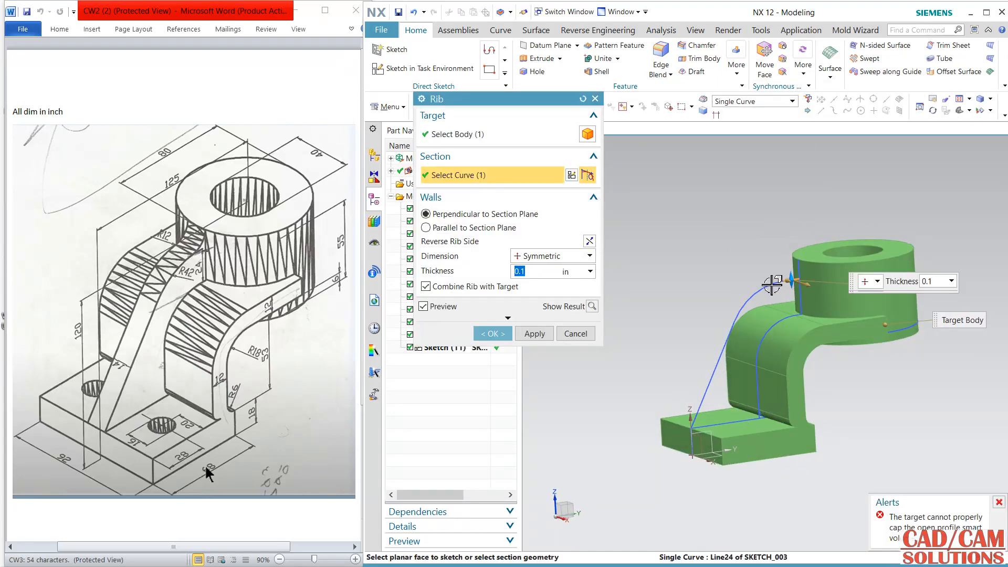
click(748, 318)
click(733, 331)
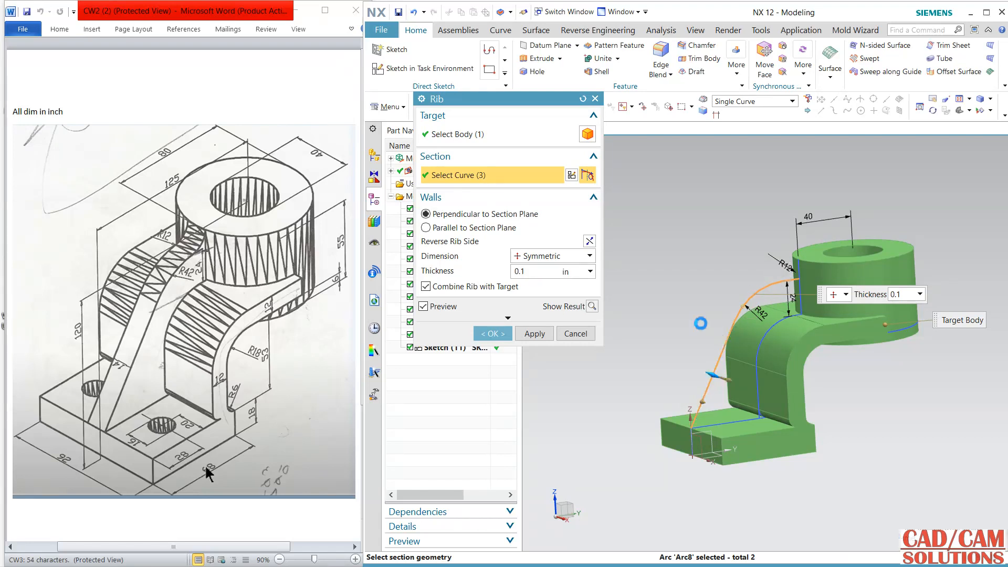
- Create the rib with walls parallel to the section plane and a symmetric thickness of 7 in, previewing the result first
click(425, 228)
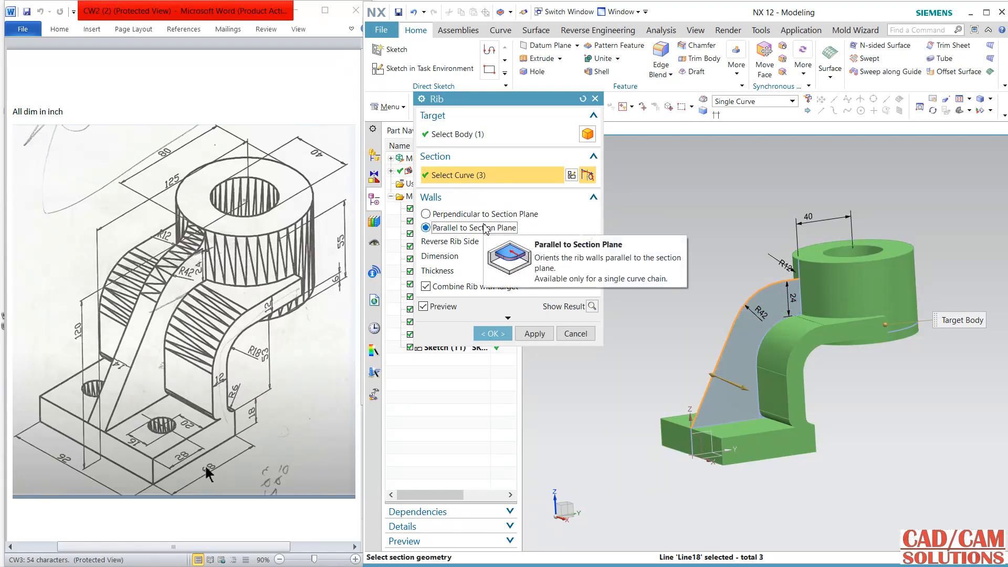
click(592, 307)
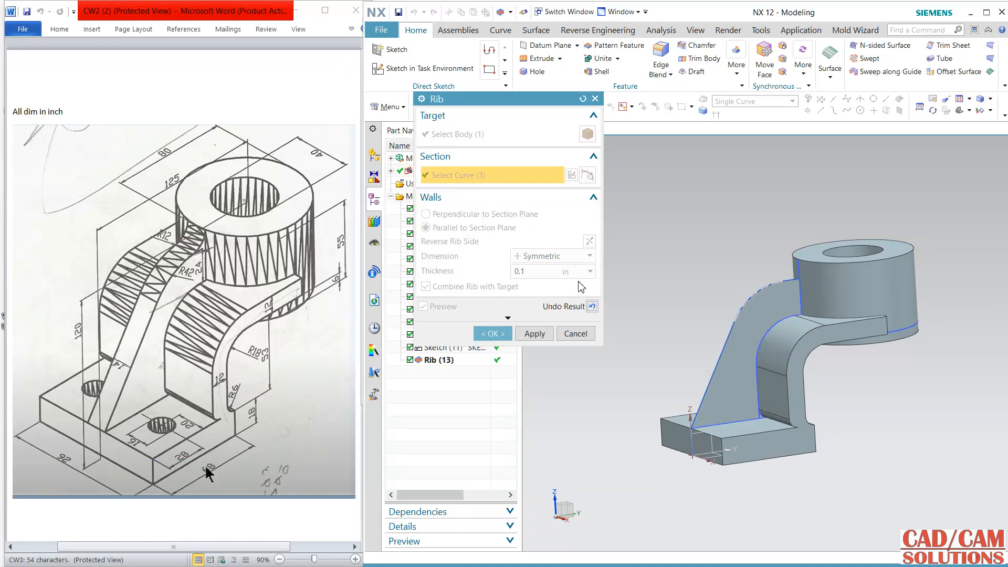
click(592, 306)
click(535, 272)
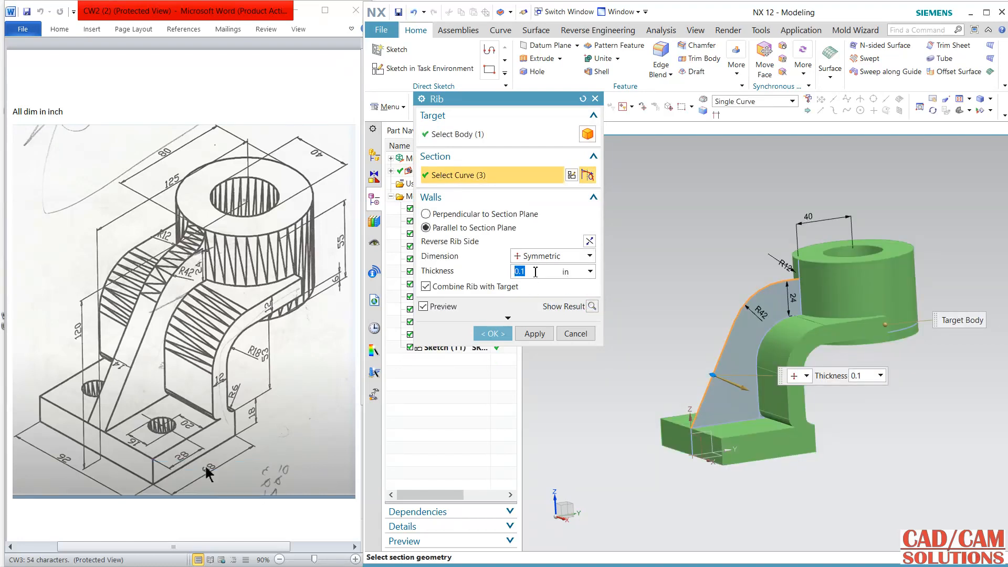
text(7)
click(493, 334)
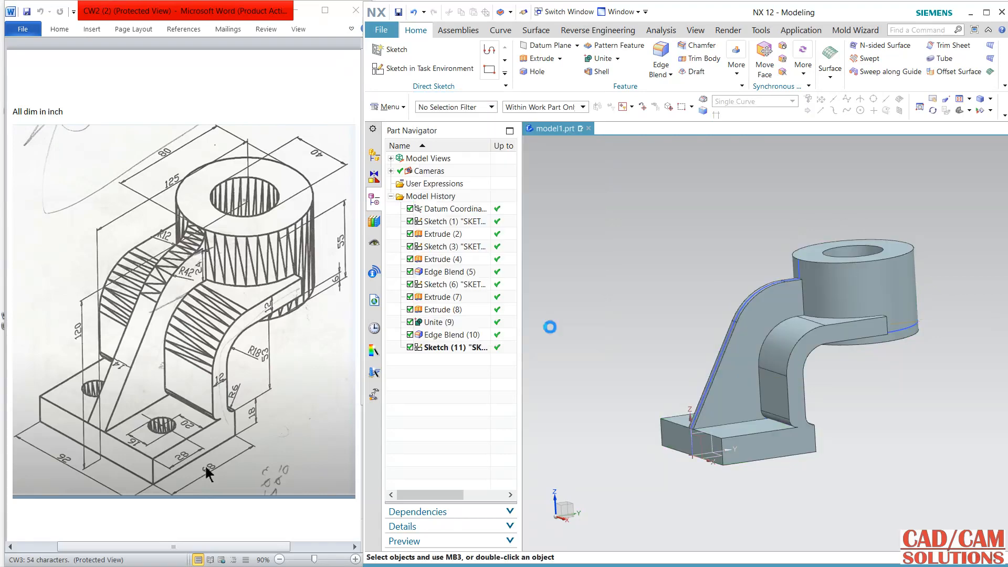
- Edit the finished rib and set its symmetric thickness to 14 in
middle_drag(612, 301, 639, 315)
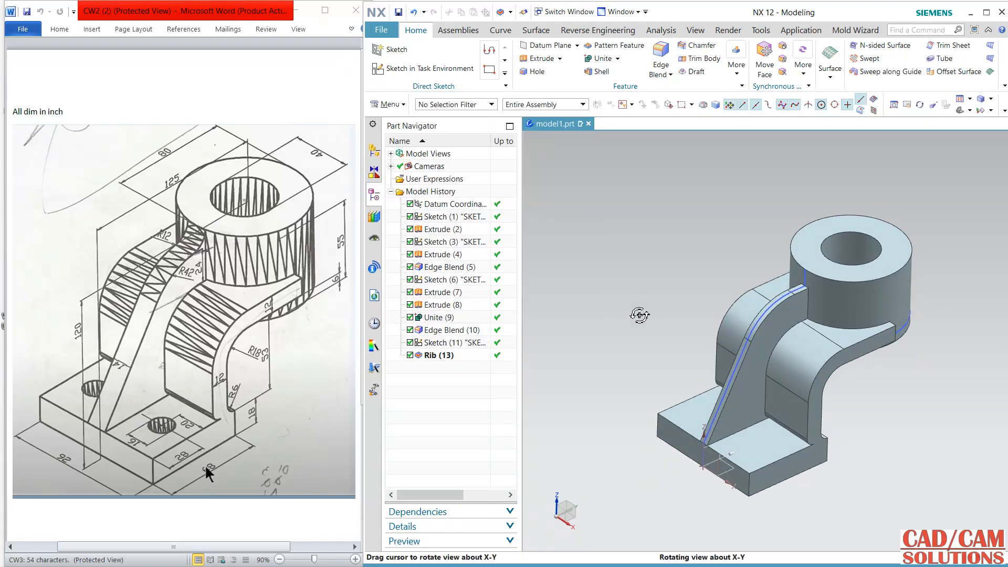
scroll(727, 416, up, 3)
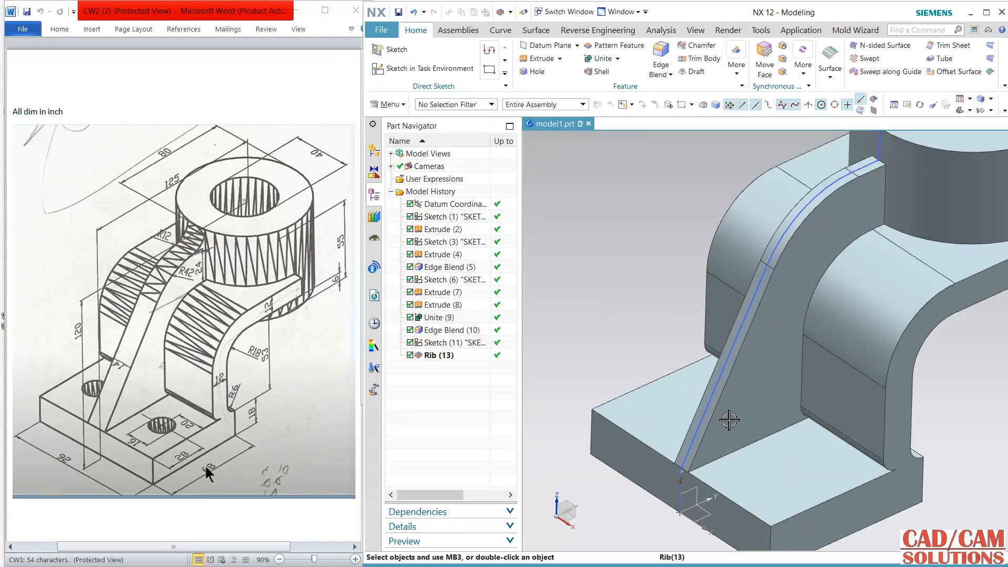
click(454, 357)
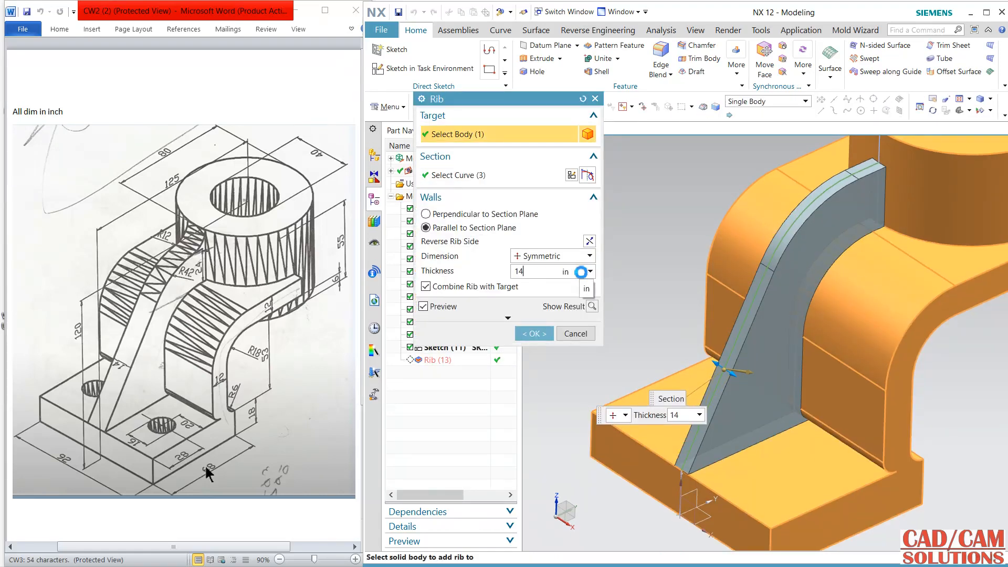
click(550, 334)
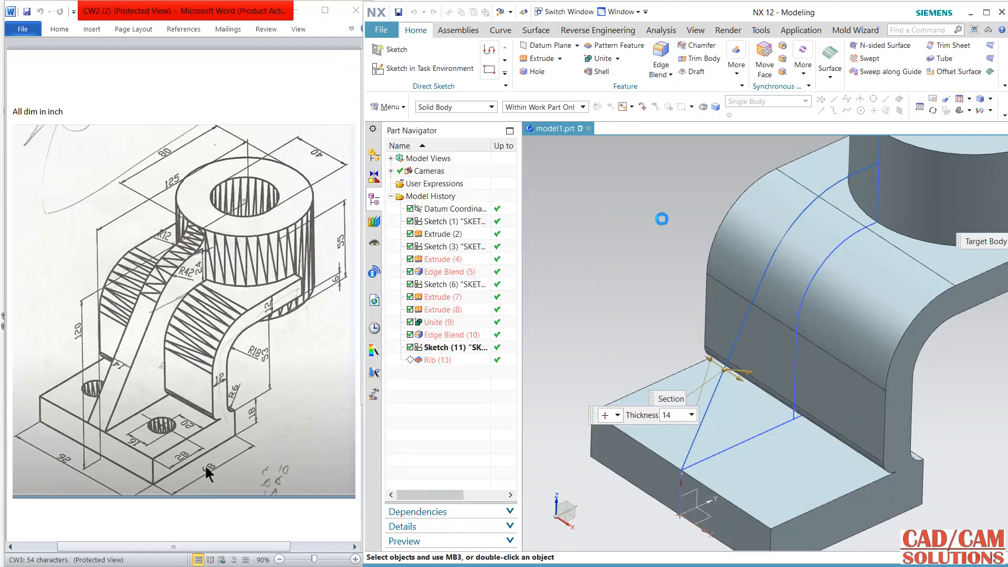
- Apply a 12 in edge blend where the rib's top face meets the boss
middle_drag(662, 241, 731, 171)
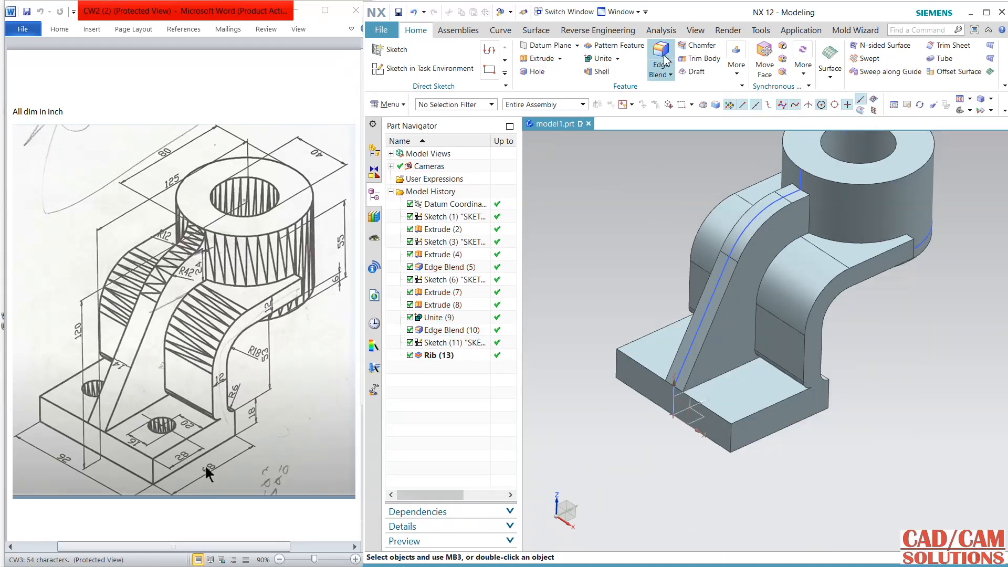
click(664, 76)
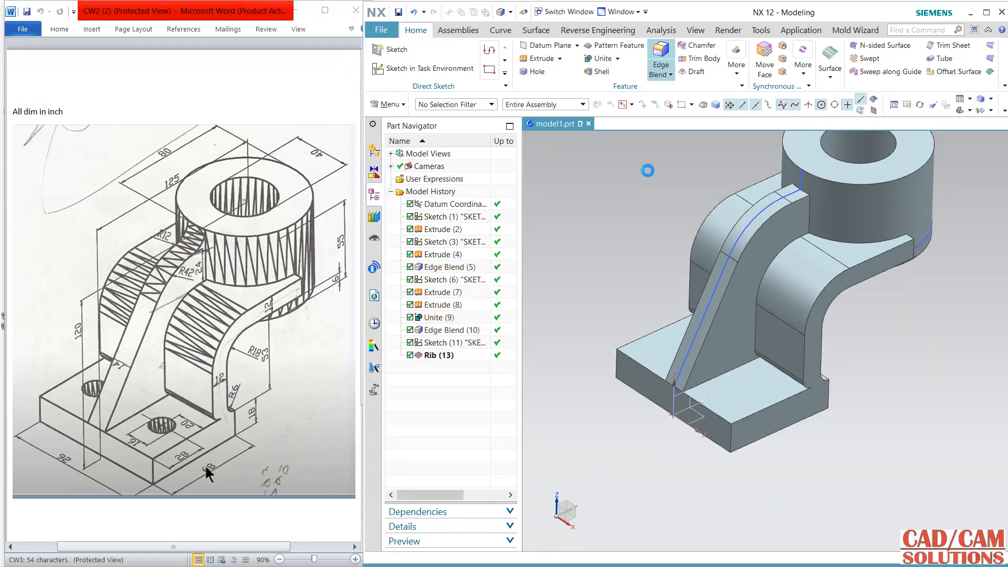
click(806, 193)
text(1)
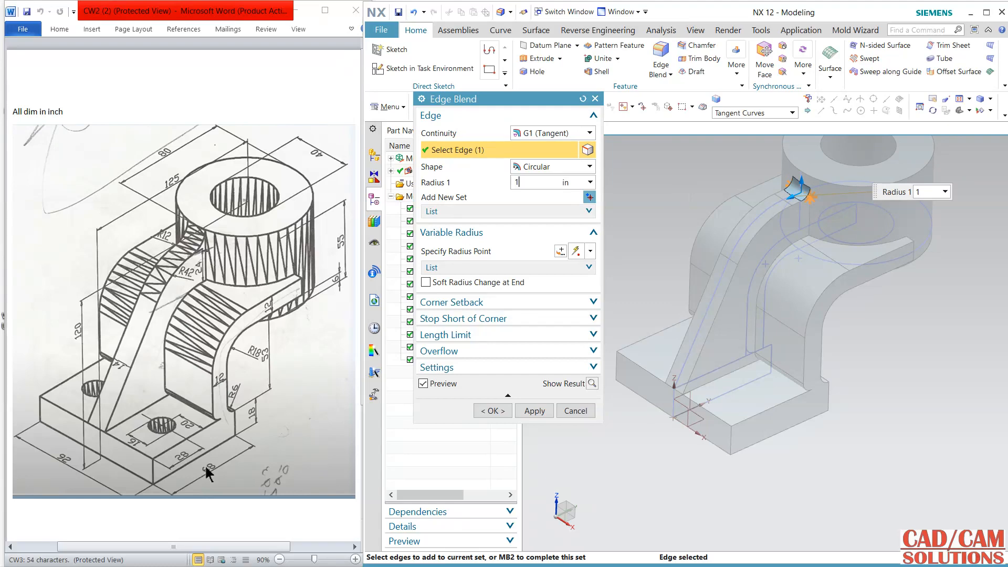
text(2)
key(Return)
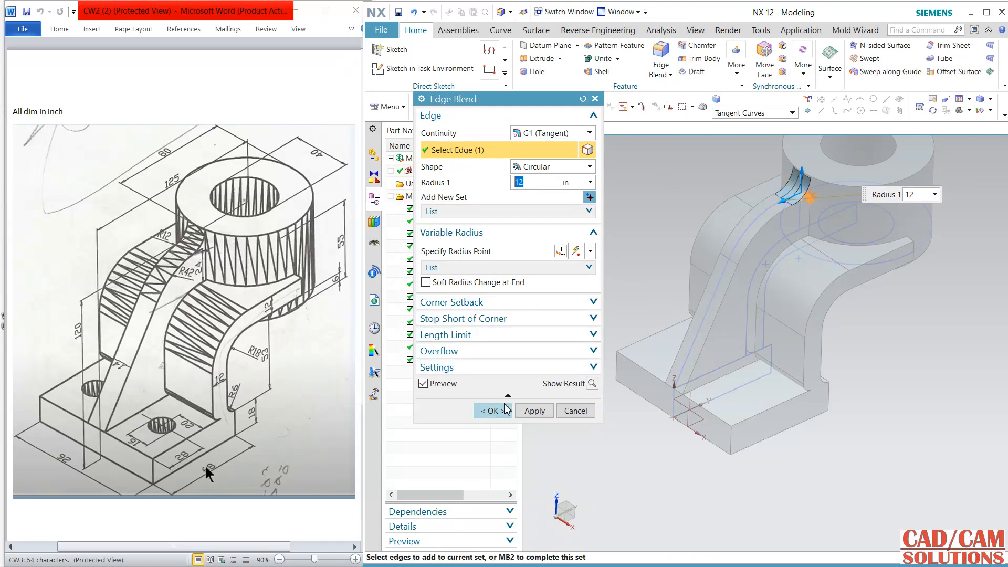
click(493, 410)
- Hide the rib profile sketch and the boss sketch so only the solid body is displayed
middle_drag(907, 376, 879, 357)
click(749, 205)
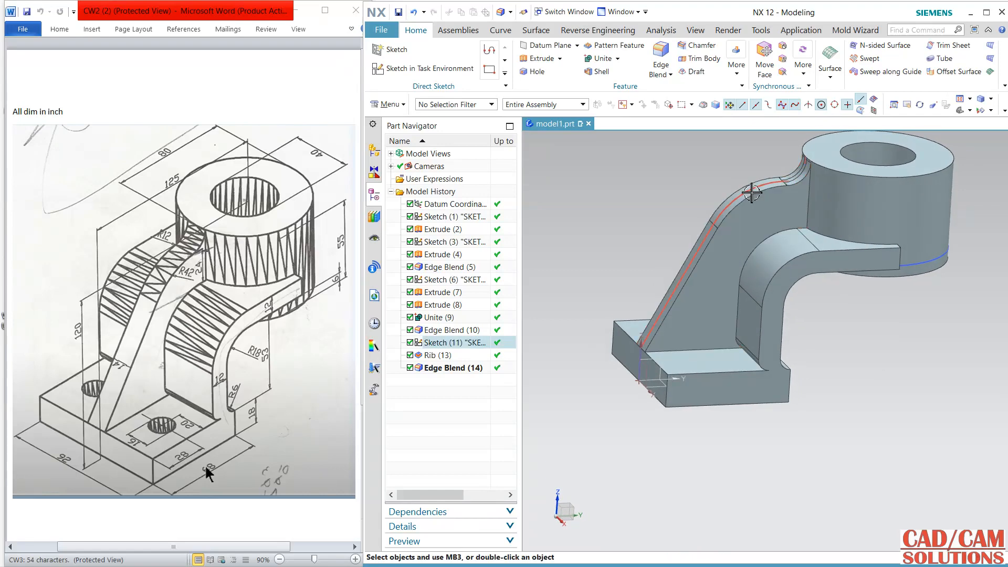
click(752, 209)
mouse_move(864, 304)
middle_down()
mouse_move(871, 313)
mouse_move(869, 288)
middle_up()
click(902, 237)
click(896, 254)
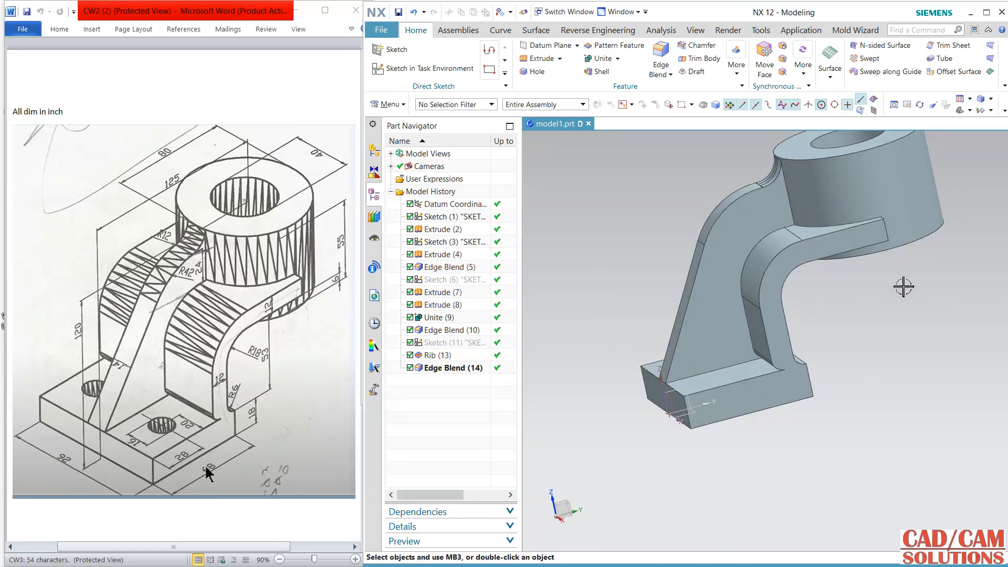
- Start a Hole on the base's top face and dimension its centre point 20 in from the side edge and 28 in from the front edge
mouse_move(854, 326)
middle_down()
mouse_move(876, 338)
mouse_move(874, 318)
mouse_move(864, 328)
mouse_move(880, 345)
mouse_move(826, 389)
middle_up()
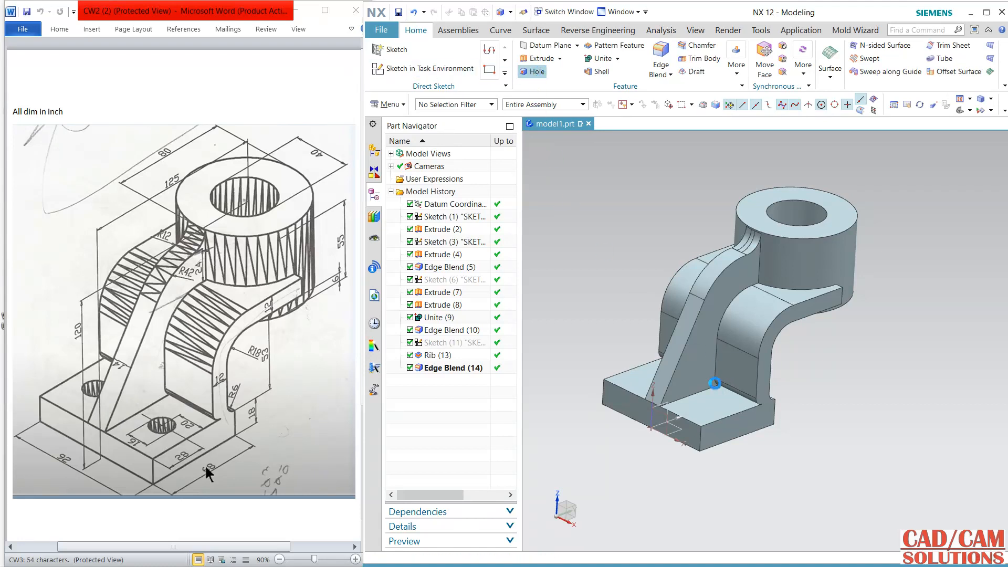
click(746, 413)
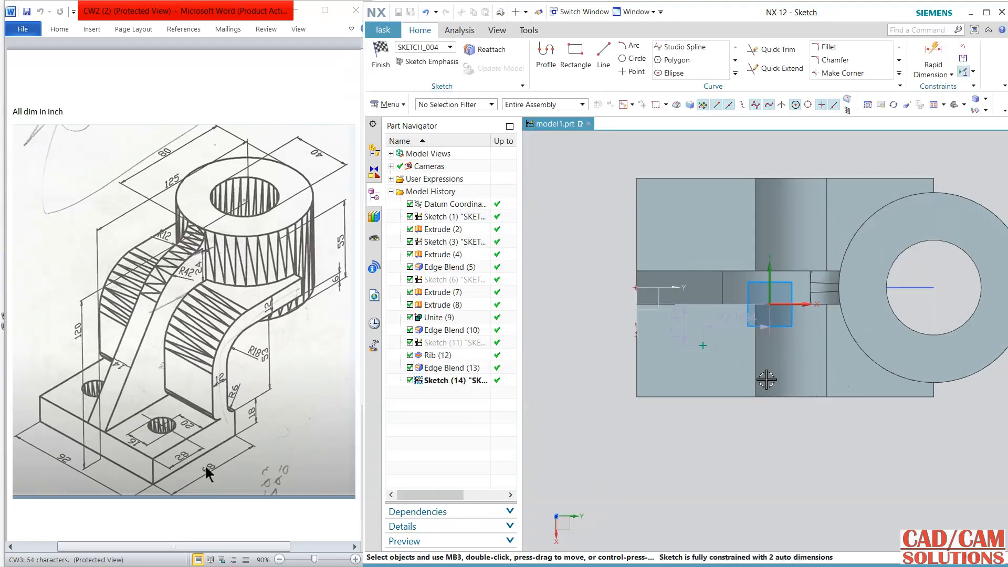
click(933, 55)
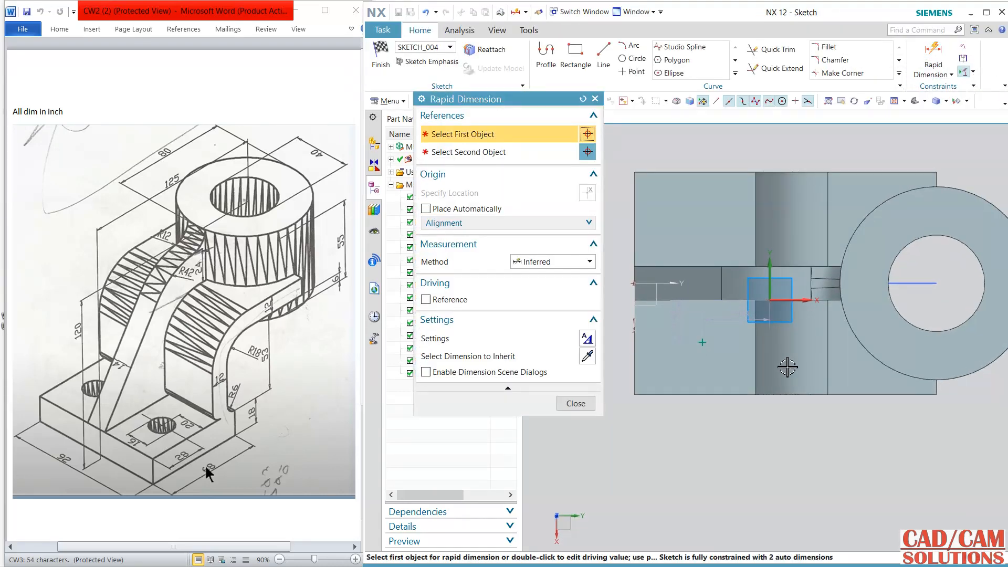
click(715, 394)
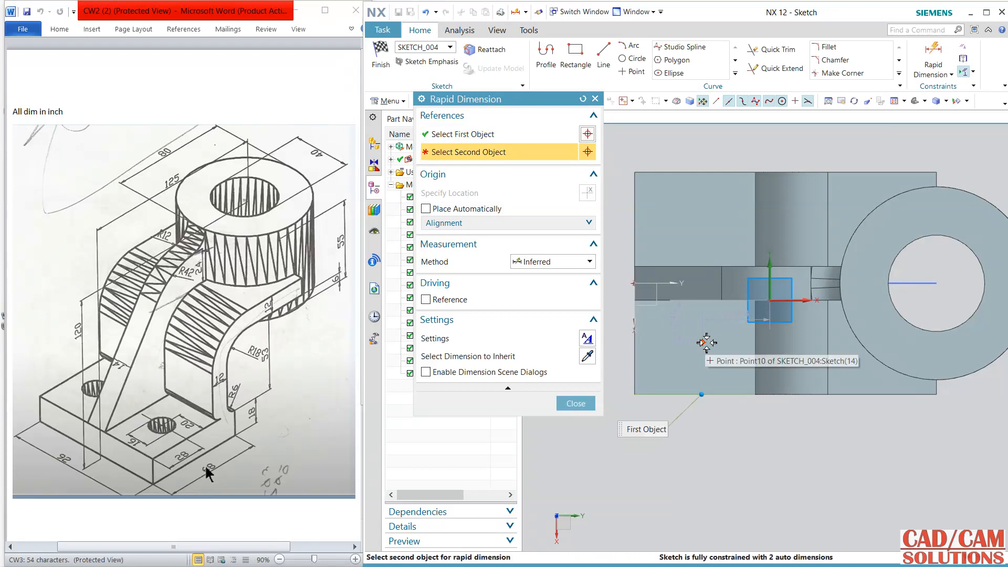
click(703, 342)
click(723, 369)
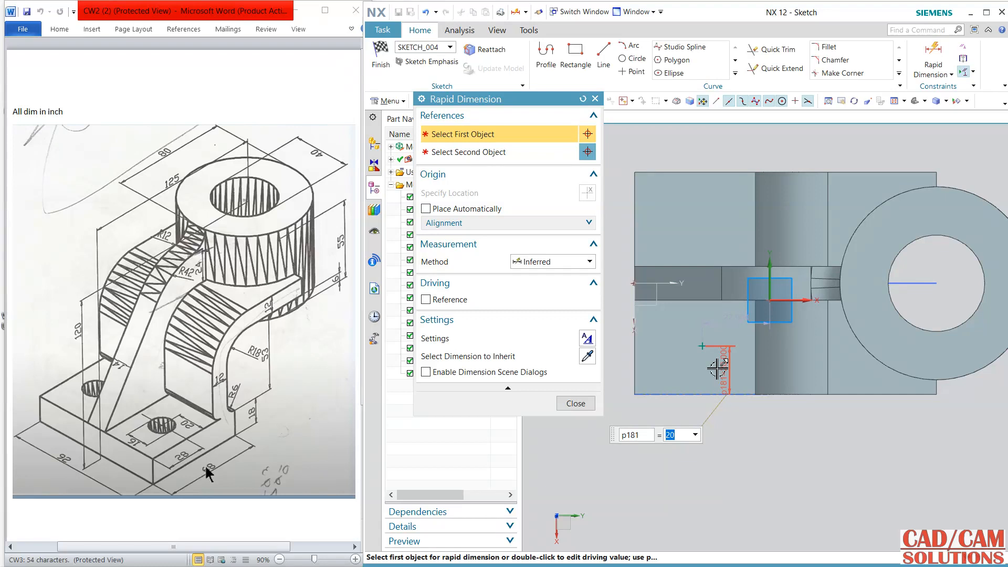
click(635, 348)
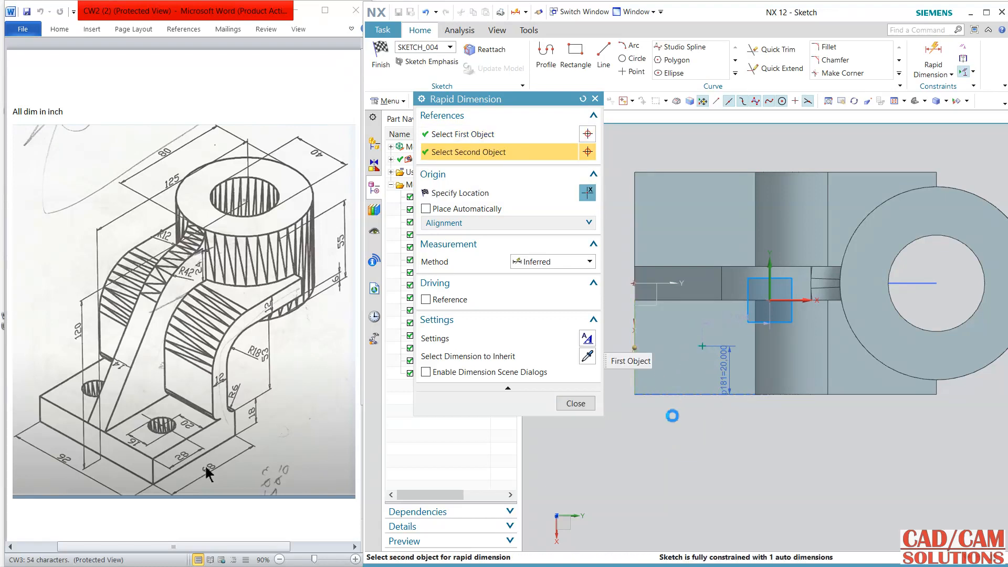
click(671, 434)
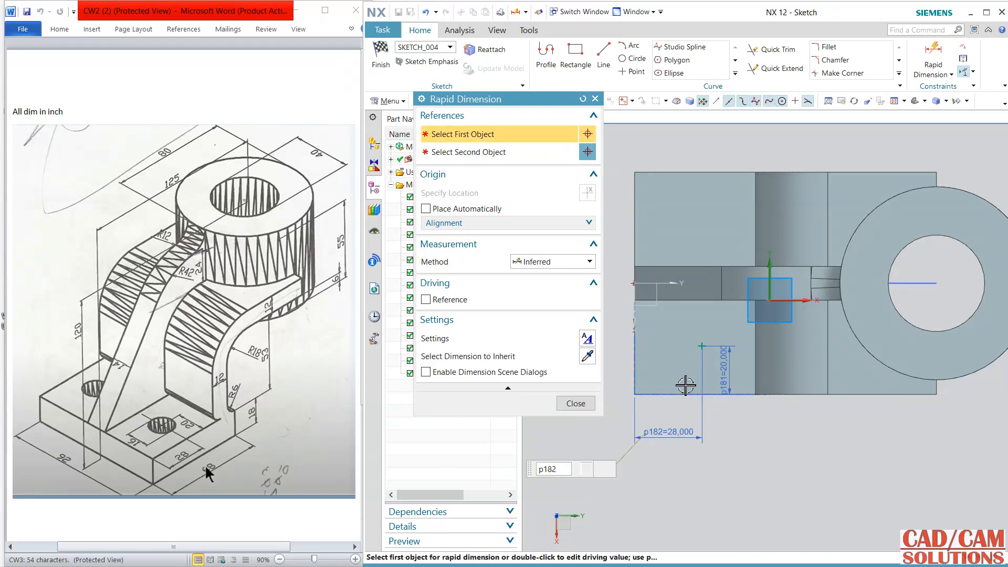
- Finish the hole's centre-point sketch and cut a simple 16 in diameter hole through the whole body of the base
click(576, 403)
key(ctrl+q)
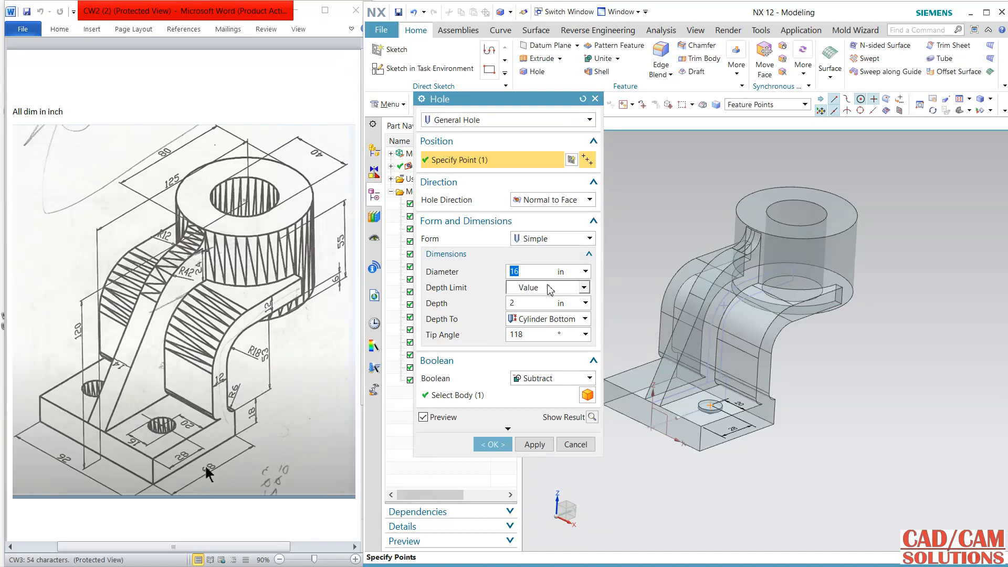
click(540, 289)
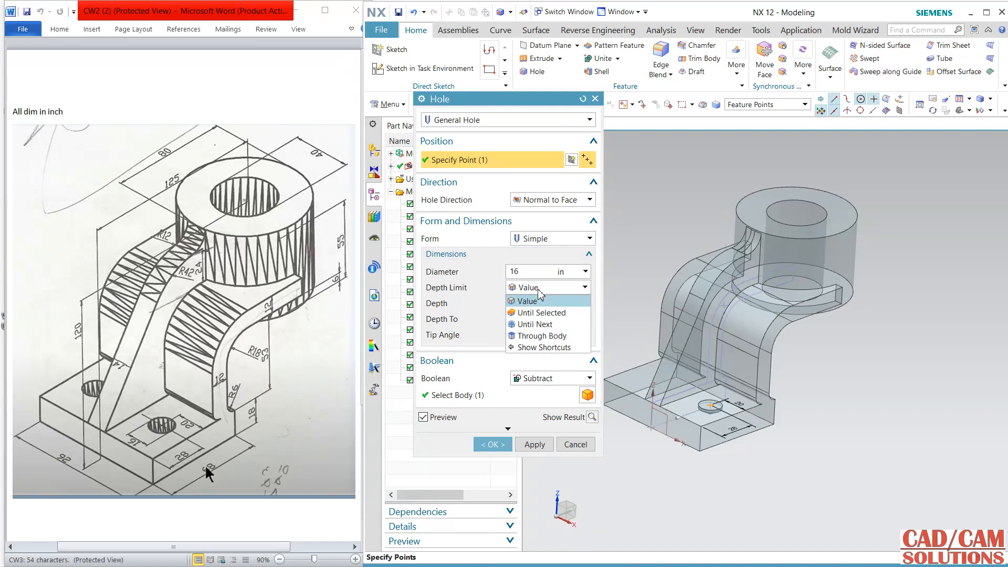
click(543, 336)
click(534, 397)
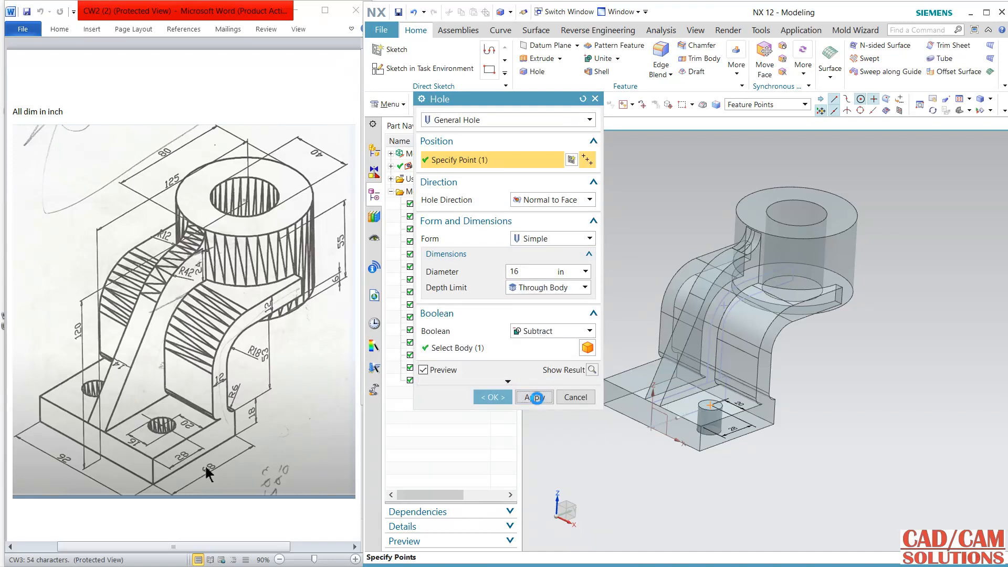
click(576, 397)
- Mirror the base's simple hole across the datum YZ plane to the other side of the rib
middle_drag(614, 367, 620, 318)
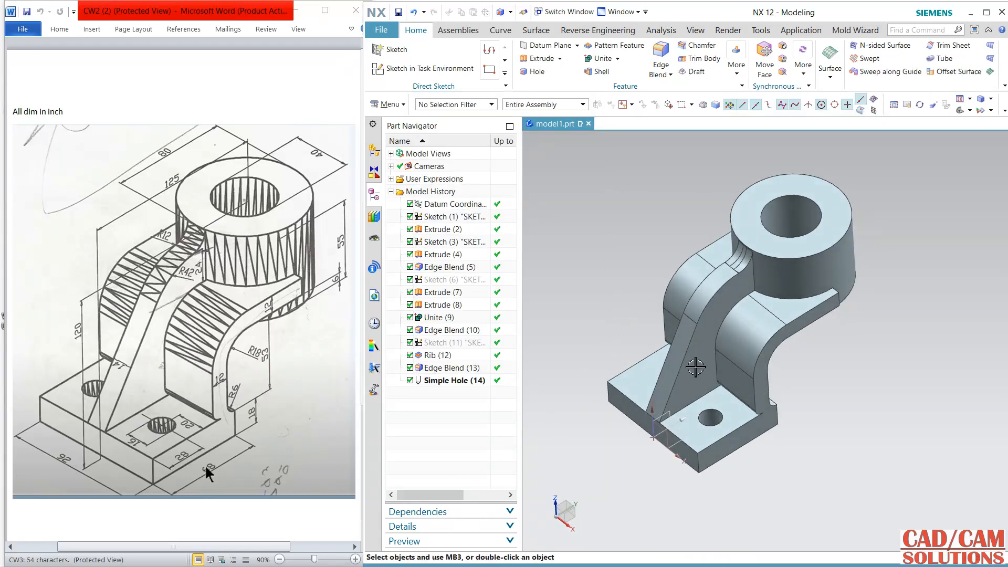
click(715, 416)
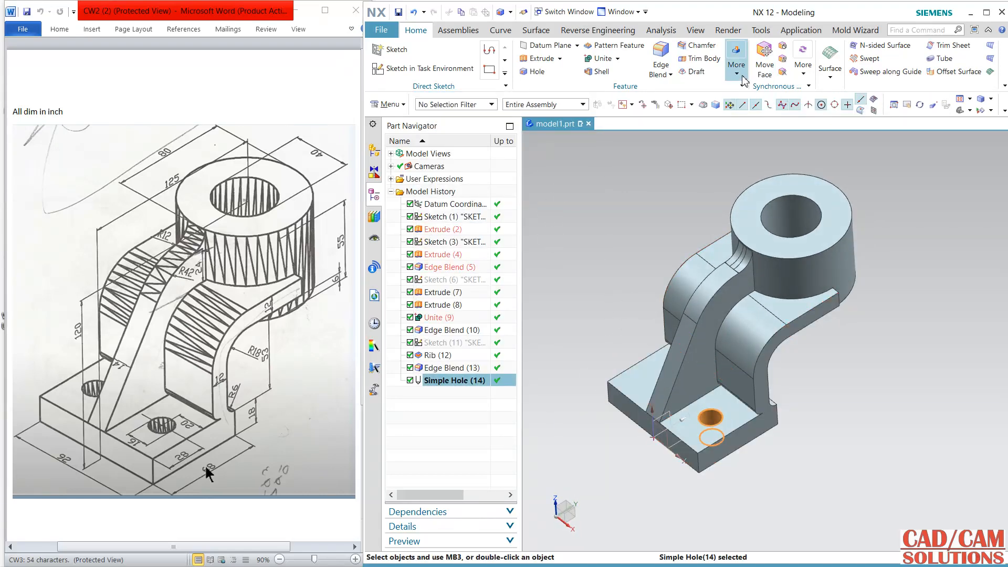
click(737, 66)
click(761, 115)
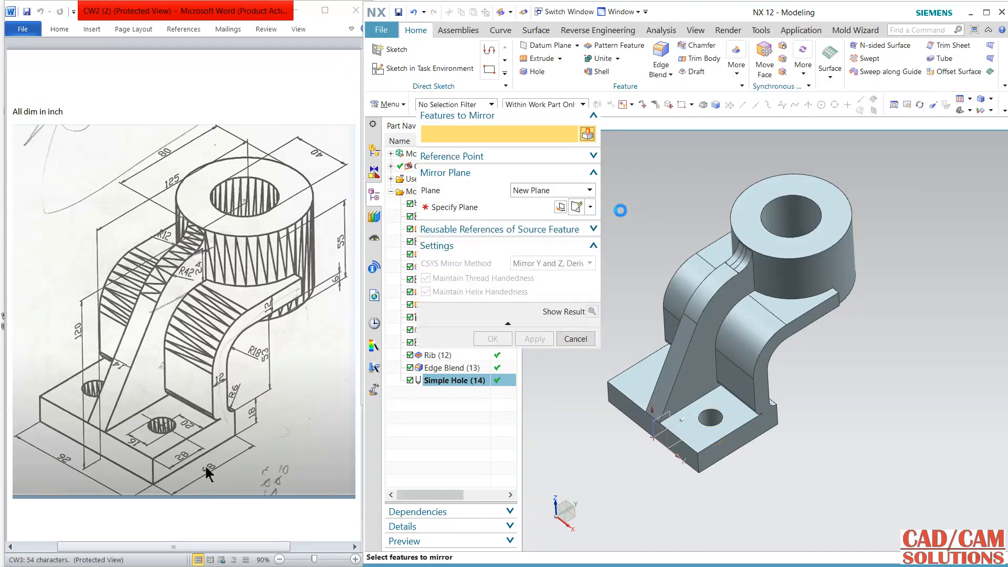
click(663, 413)
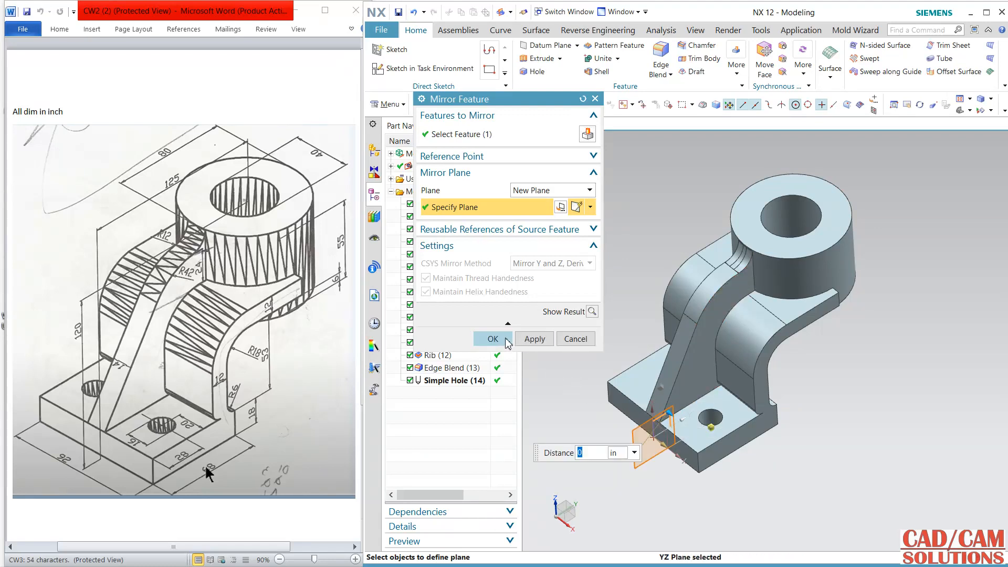
click(494, 338)
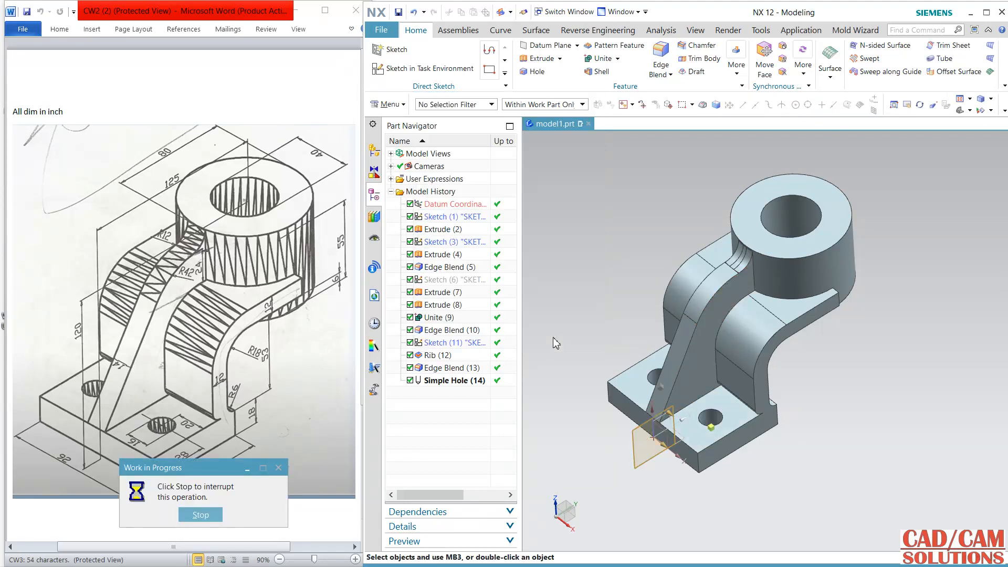
- Maximize the modelling window and inspect the finished bracket in a closer three-dimensional view
middle_drag(596, 335, 621, 312)
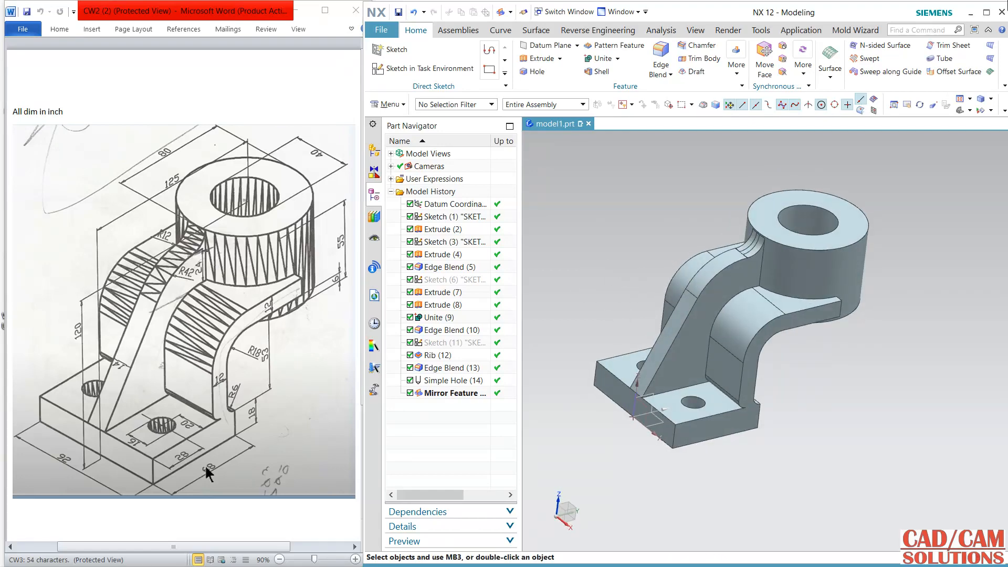
click(987, 12)
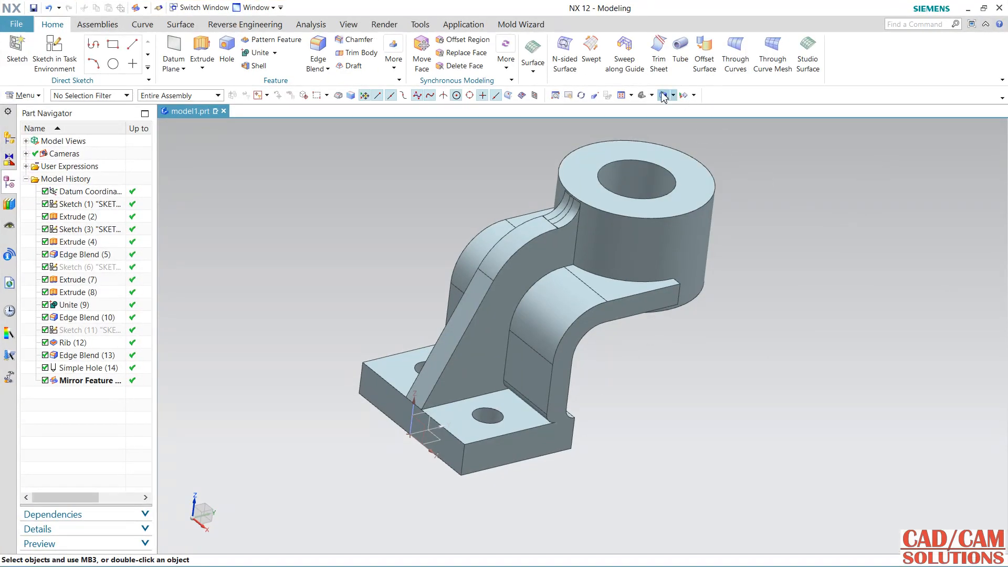
scroll(713, 198, up, 3)
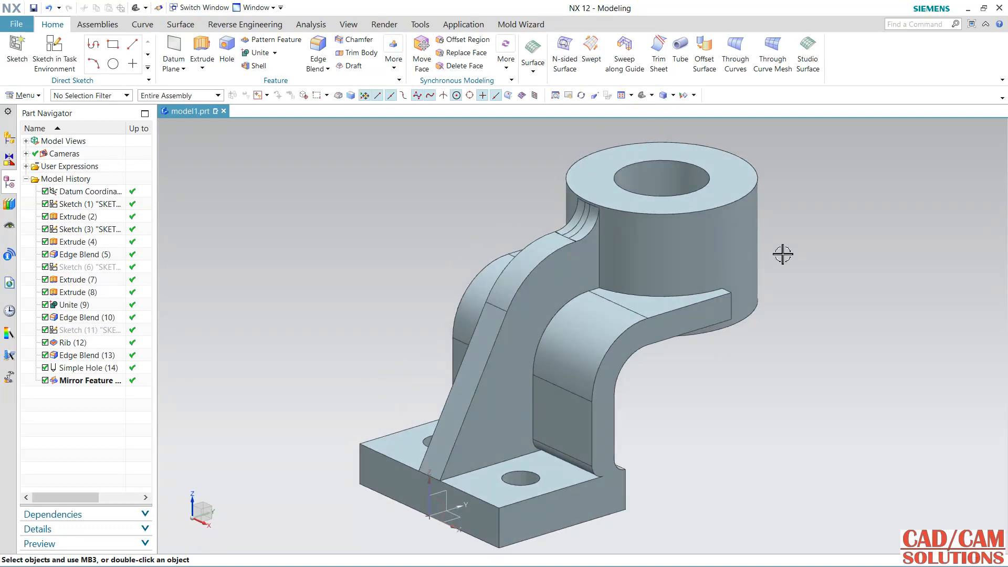